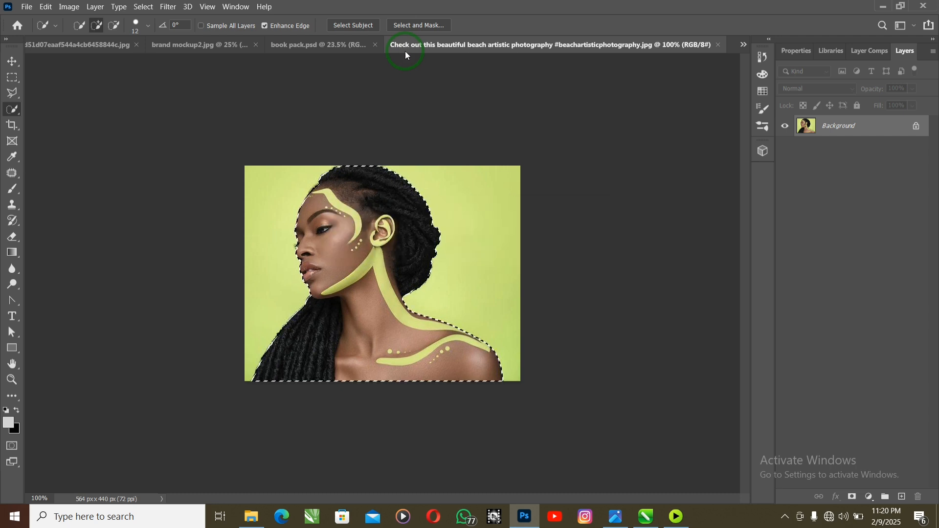
- Refine the model's selection in Select and Mask with a 1.0 px feather and decontaminated colors, output to a new layer with layer mask
{"action": "left_click", "coordinate": [398, 22]}
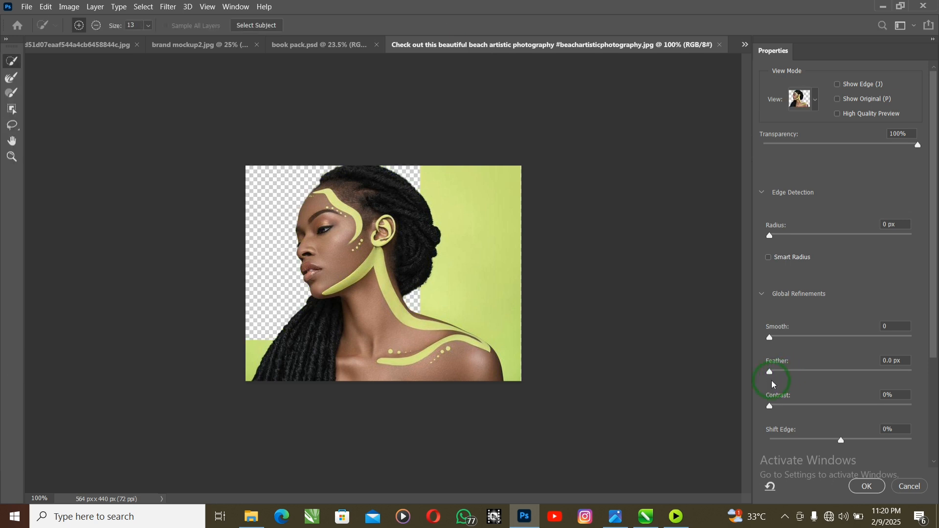
{"action": "left_click_drag", "start_coordinate": [781, 372], "coordinate": [785, 371]}
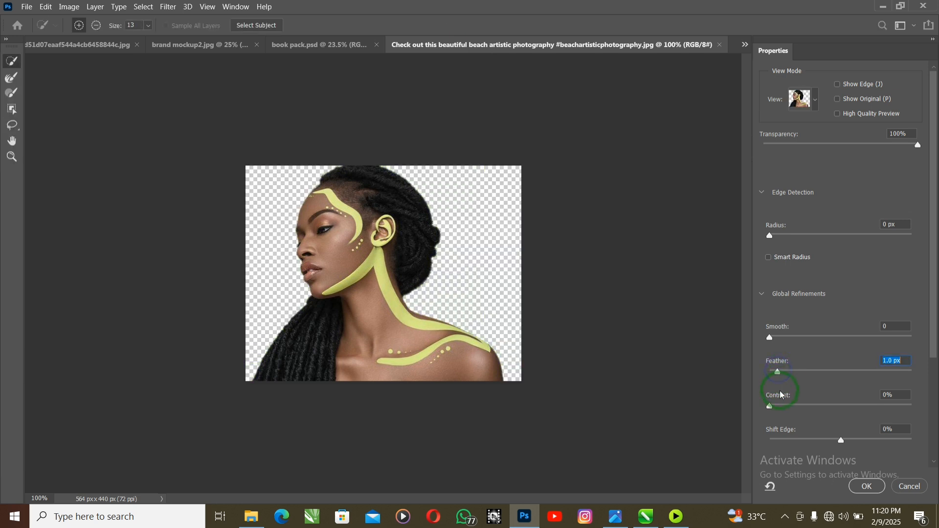
{"action": "scroll", "coordinate": [779, 415], "scroll_direction": "down", "scroll_amount": 2}
{"action": "scroll", "coordinate": [774, 413], "scroll_direction": "down", "scroll_amount": 2}
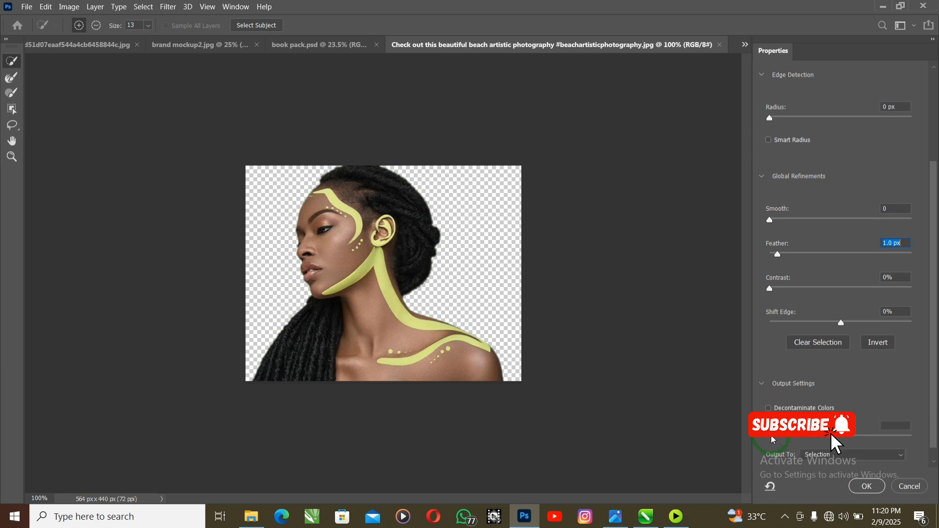
{"action": "left_click", "coordinate": [774, 399]}
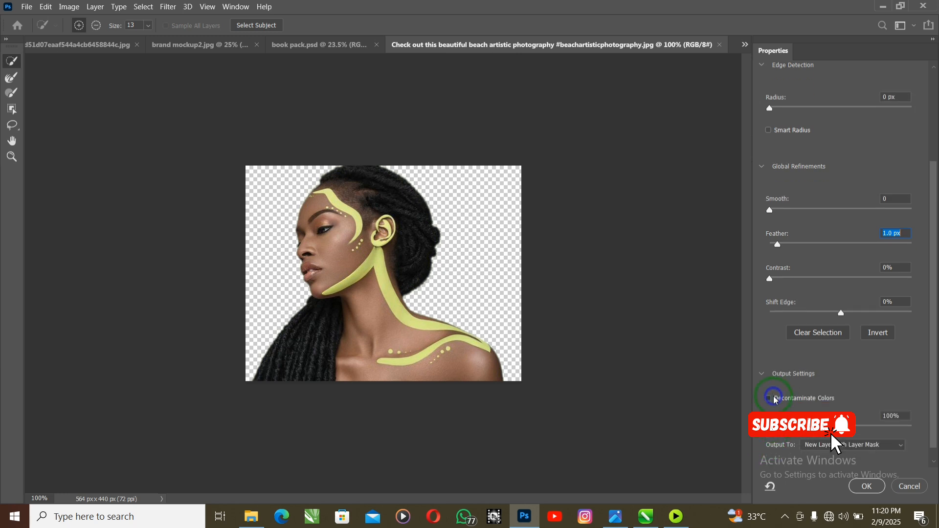
{"action": "left_click", "coordinate": [859, 485]}
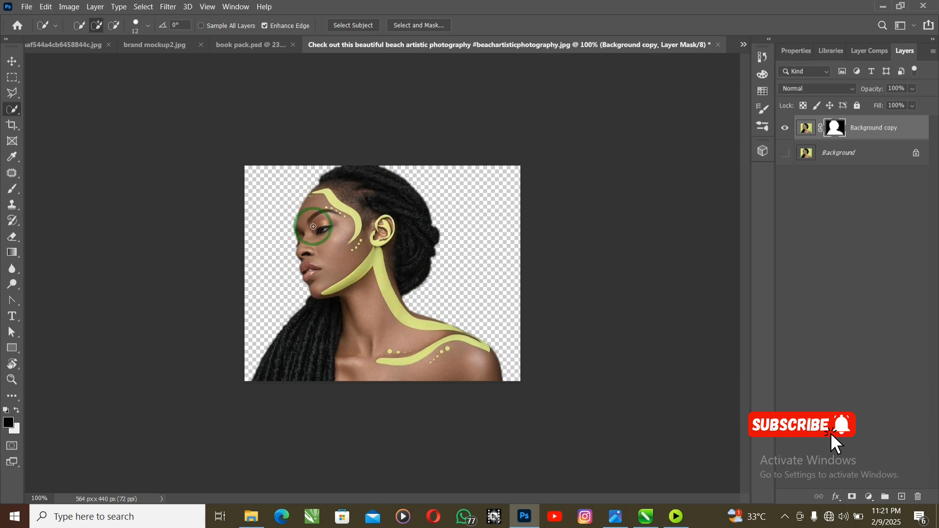
- Convert the masked Background copy layer to a smart object and open it in the Camera Raw Filter
{"action": "right_click", "coordinate": [856, 128]}
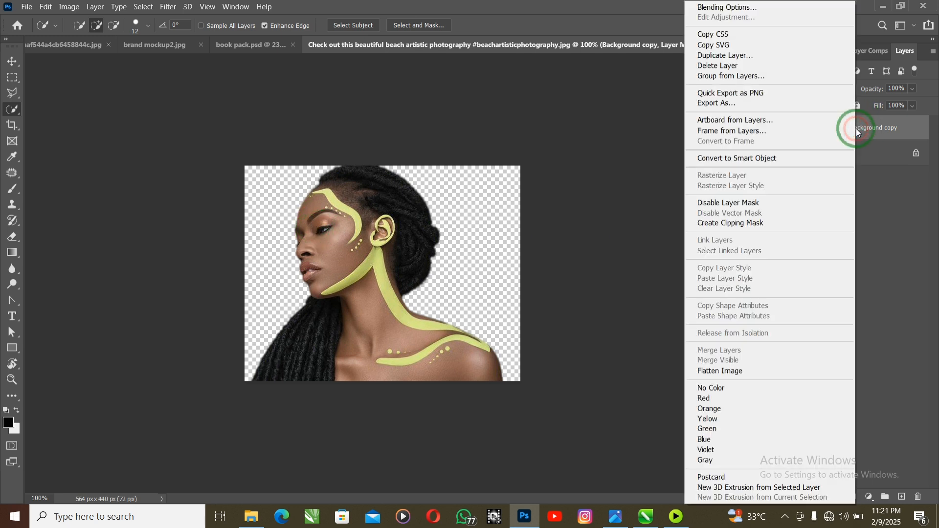
{"action": "left_click", "coordinate": [785, 158]}
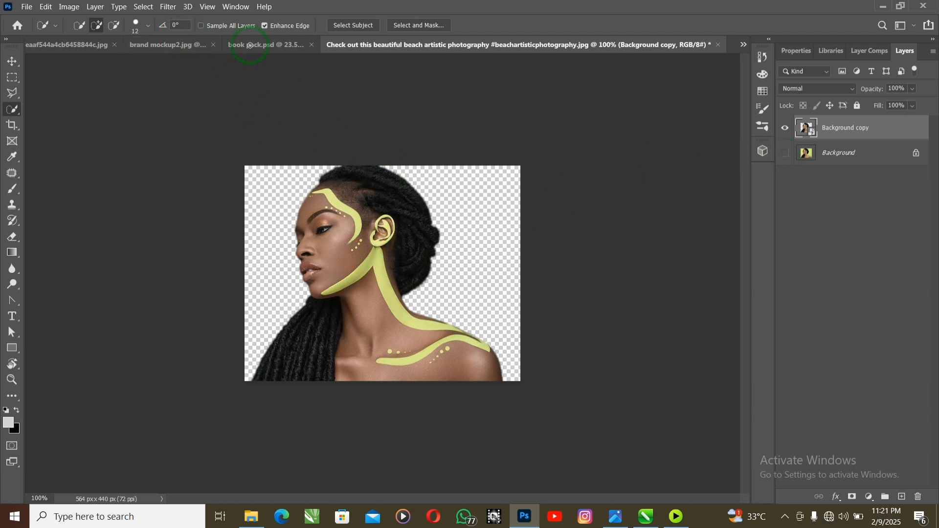
{"action": "left_click", "coordinate": [170, 7]}
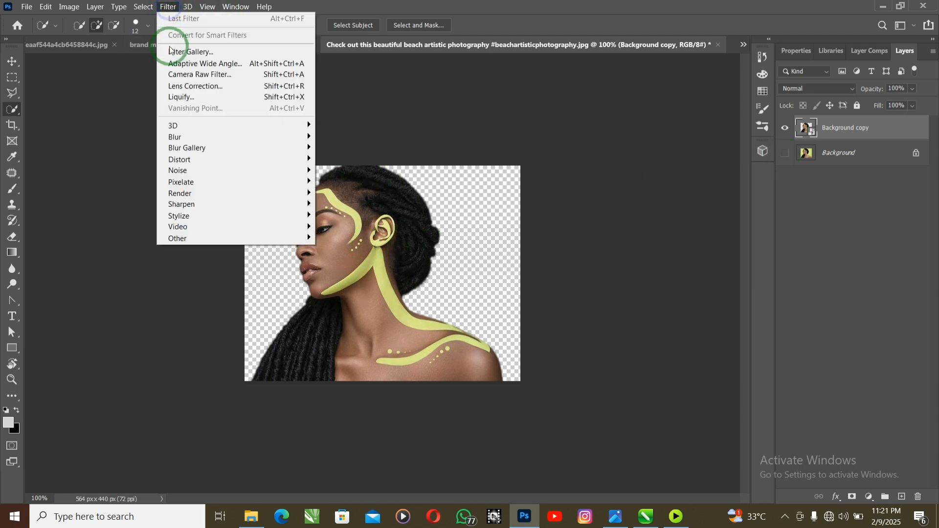
{"action": "left_click", "coordinate": [182, 74]}
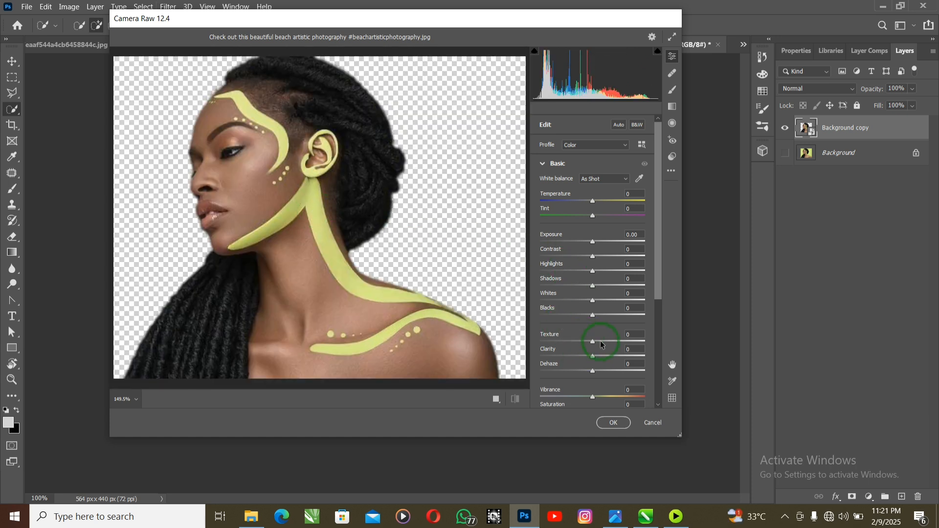
- Set the Basic adjustments to Texture +21, Clarity +25, Vibrance +21 and Tint +23
{"action": "left_click_drag", "start_coordinate": [592, 341], "coordinate": [604, 343]}
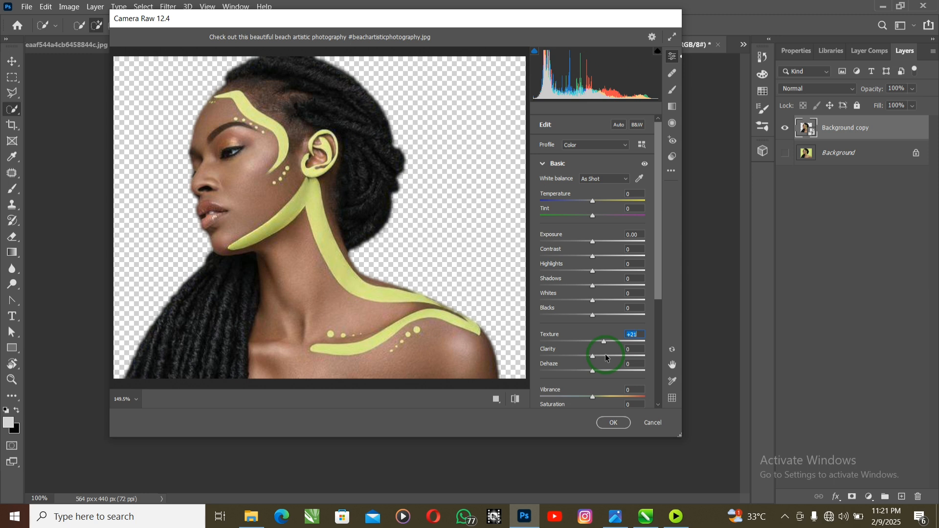
{"action": "left_click", "coordinate": [606, 357]}
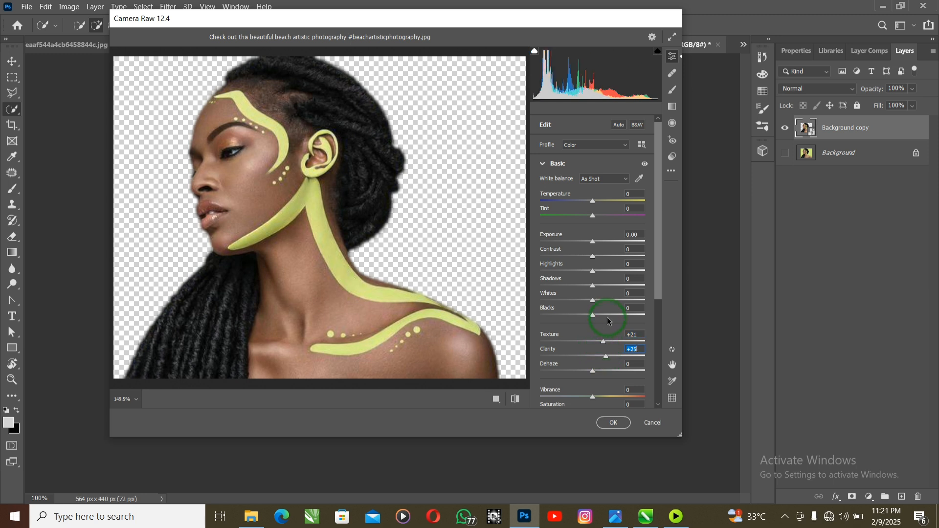
{"action": "left_click", "coordinate": [604, 397]}
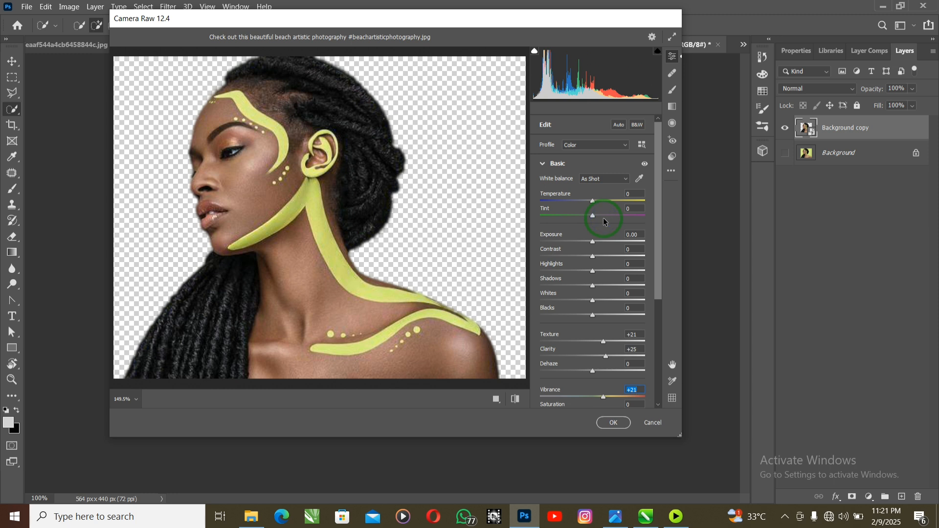
{"action": "left_click", "coordinate": [605, 218]}
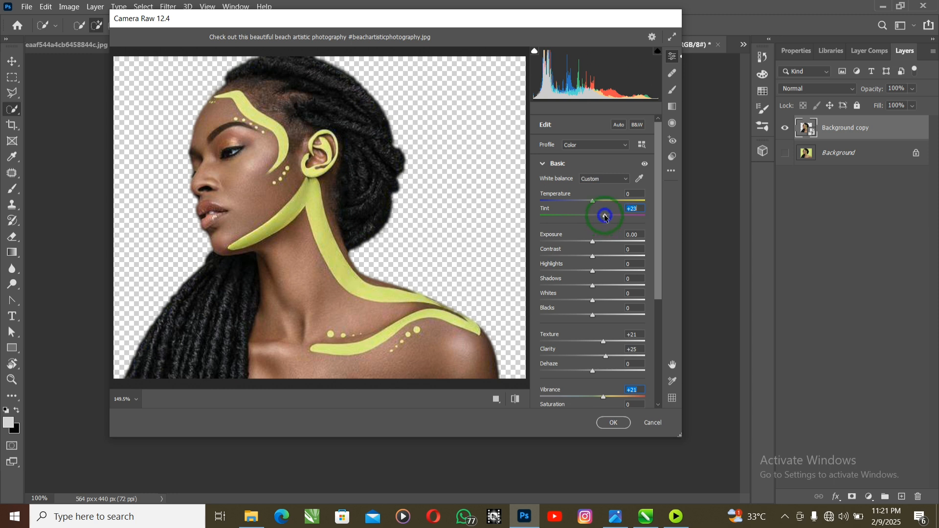
- Raise the Shadows of the parametric tone curve to +20
{"action": "scroll", "coordinate": [586, 272], "scroll_direction": "down", "scroll_amount": 2}
{"action": "scroll", "coordinate": [586, 271], "scroll_direction": "down", "scroll_amount": 2}
{"action": "left_click", "coordinate": [577, 268]}
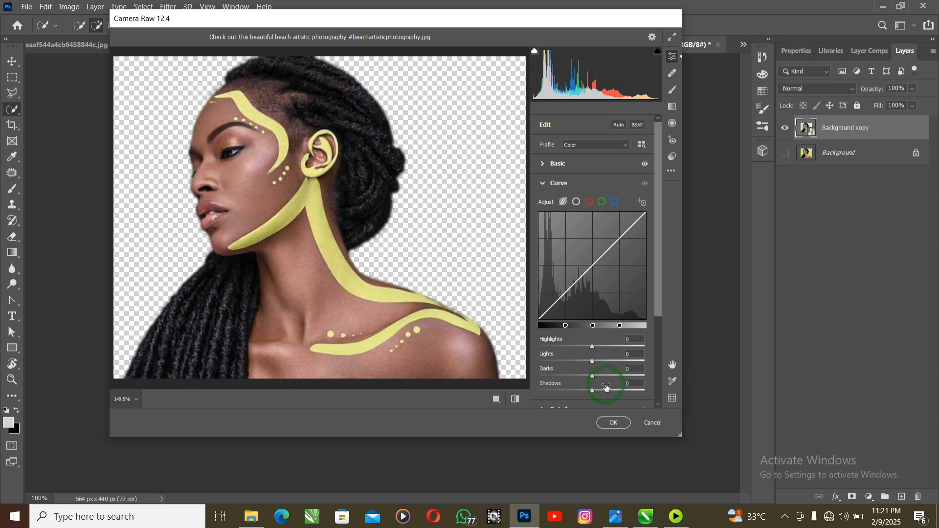
{"action": "left_click", "coordinate": [603, 390]}
- Set Sharpening to 55 and Noise Reduction to 43, recheck the Basic settings and apply the Camera Raw filter
{"action": "scroll", "coordinate": [583, 300], "scroll_direction": "down", "scroll_amount": 3}
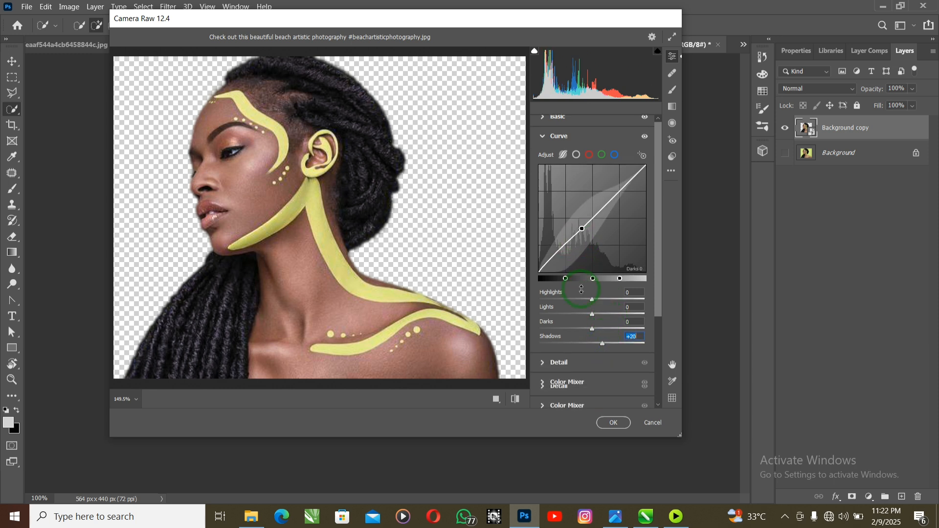
{"action": "left_click", "coordinate": [582, 276]}
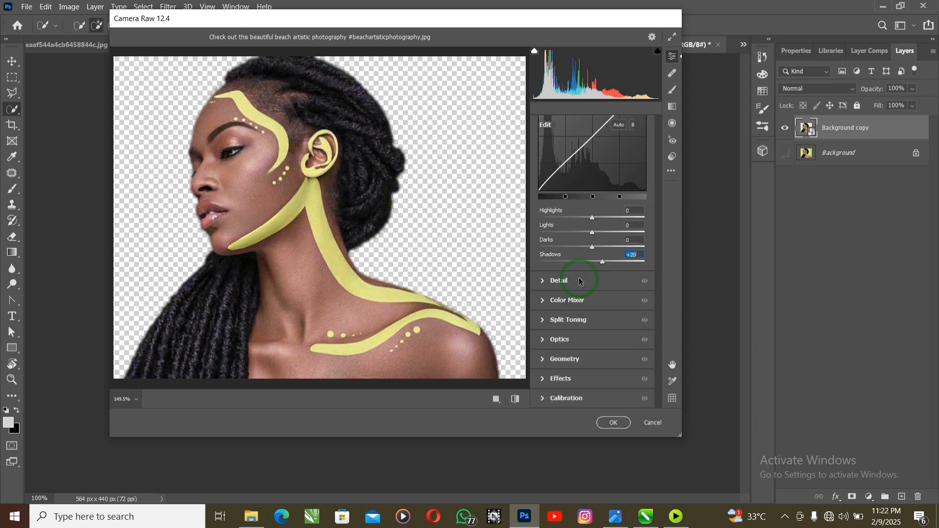
{"action": "left_click", "coordinate": [578, 226]}
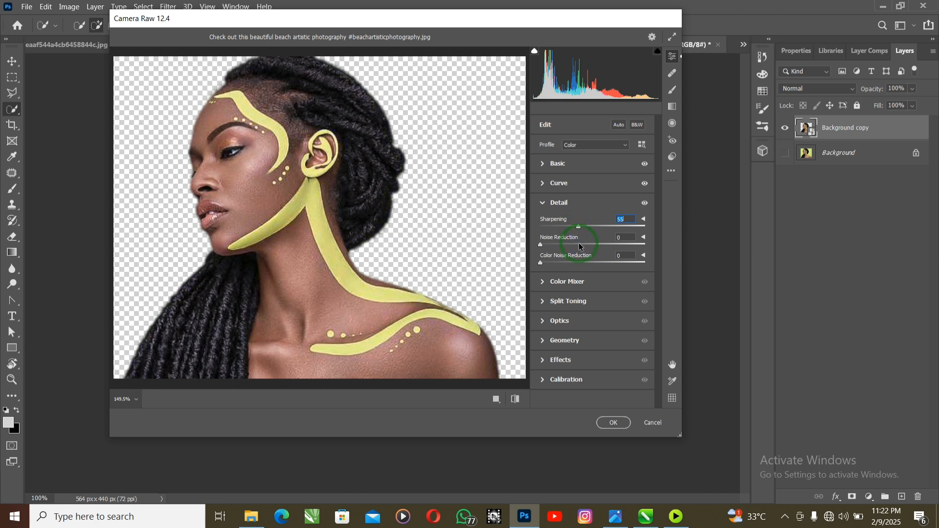
{"action": "left_click", "coordinate": [580, 245]}
{"action": "left_click", "coordinate": [585, 245]}
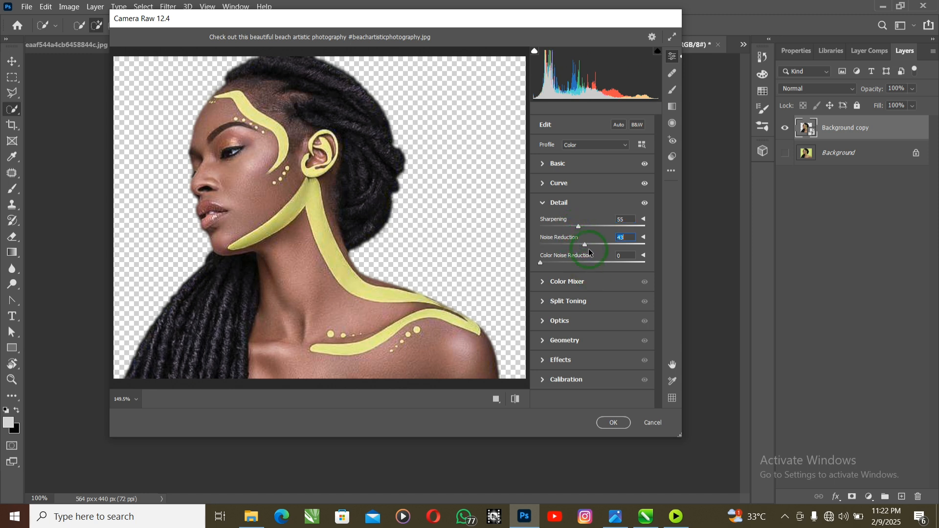
{"action": "left_click", "coordinate": [557, 164]}
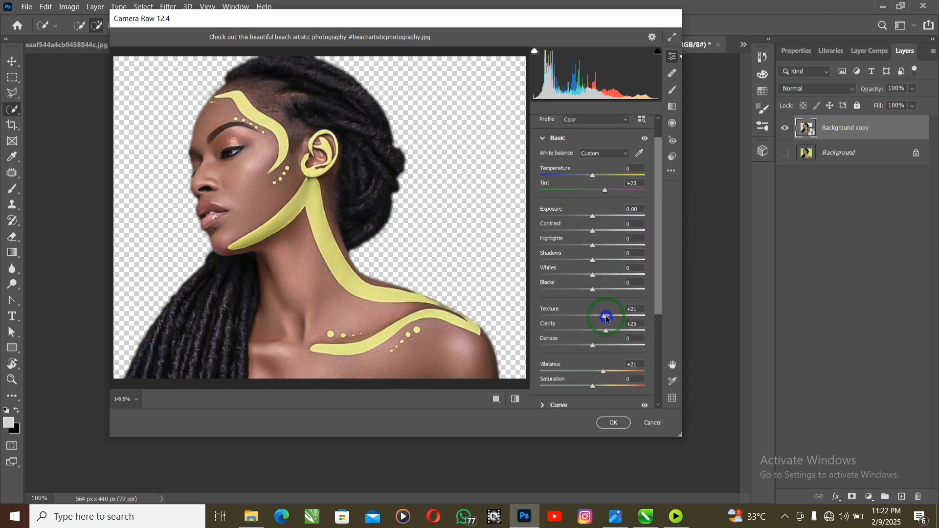
{"action": "left_click", "coordinate": [606, 318]}
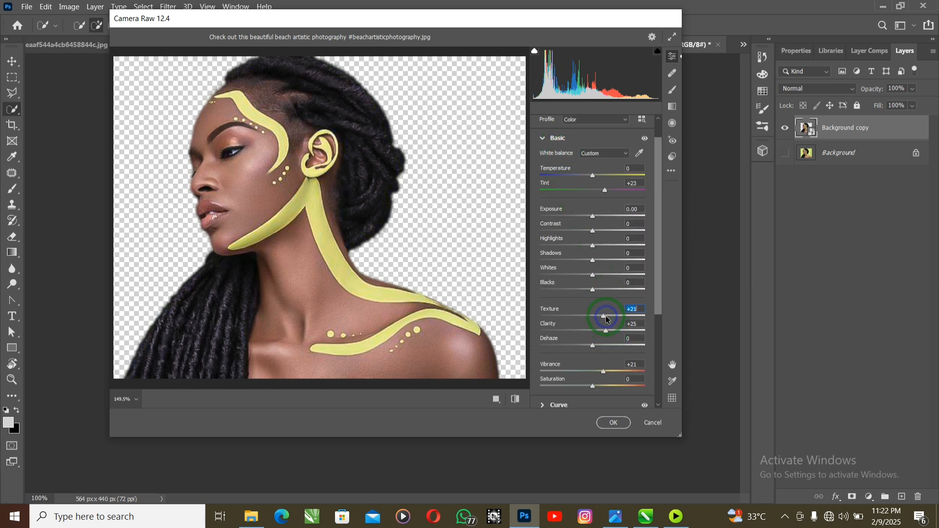
{"action": "left_click", "coordinate": [610, 422]}
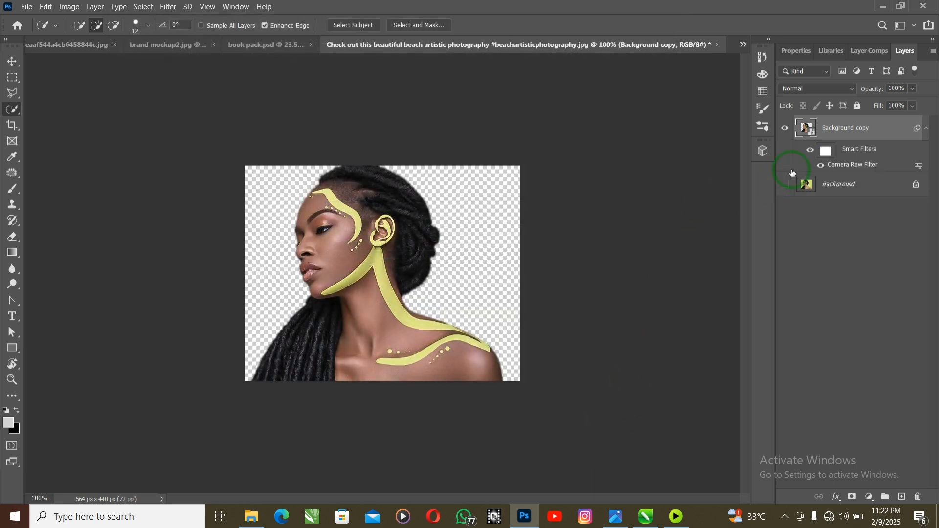
- Compare the retouched cutout with the original photo by toggling both layers' visibility, leaving only the cutout shown
{"action": "left_click", "coordinate": [787, 128]}
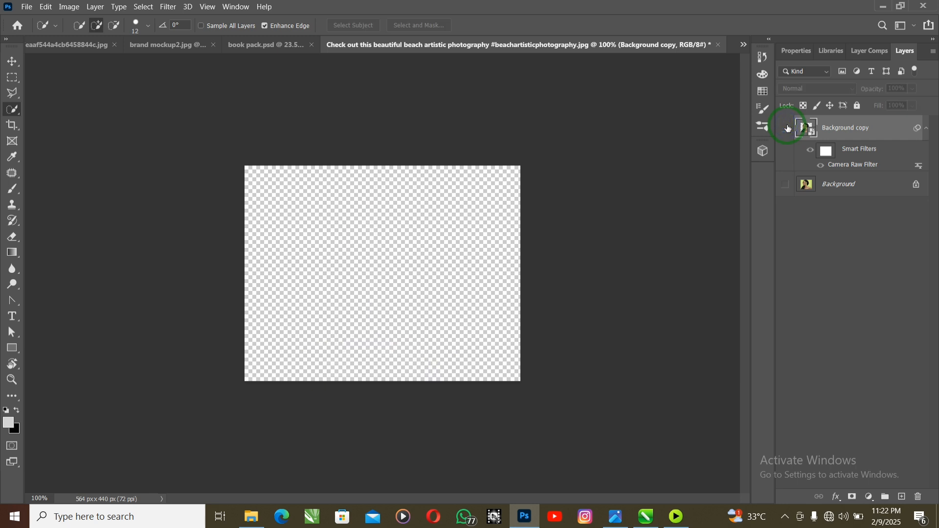
{"action": "left_click", "coordinate": [786, 185]}
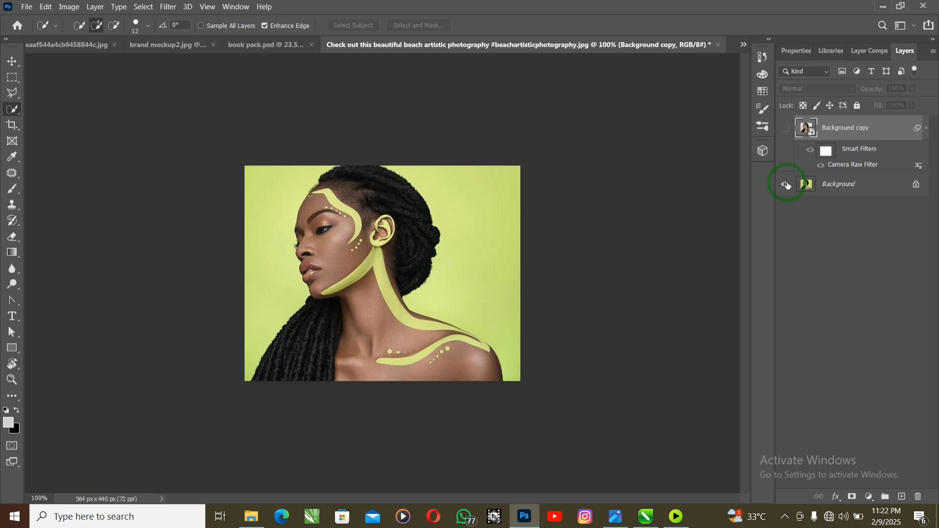
{"action": "left_click", "coordinate": [784, 129]}
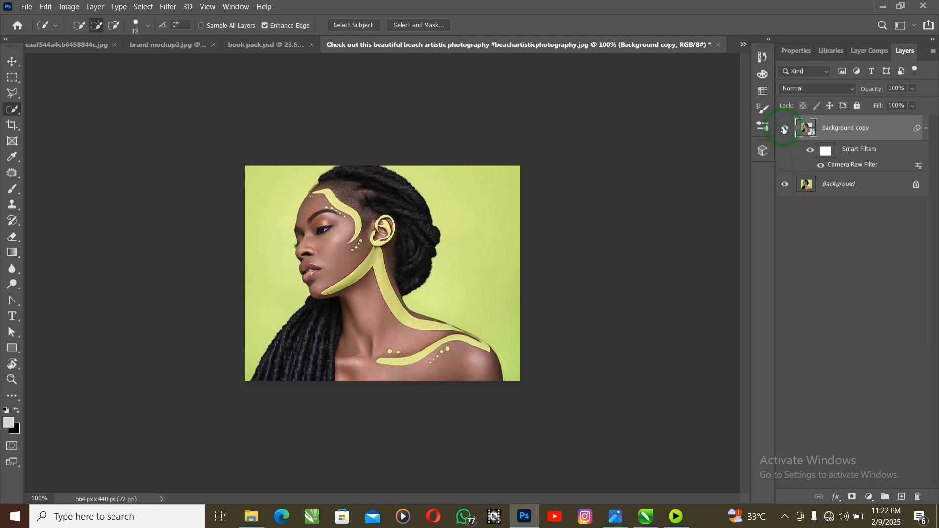
{"action": "left_click", "coordinate": [784, 129]}
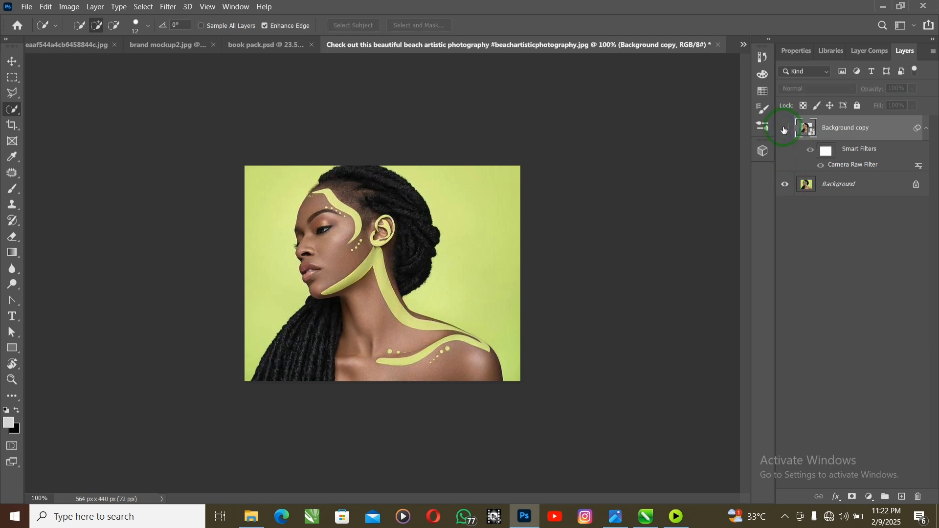
{"action": "left_click", "coordinate": [784, 130]}
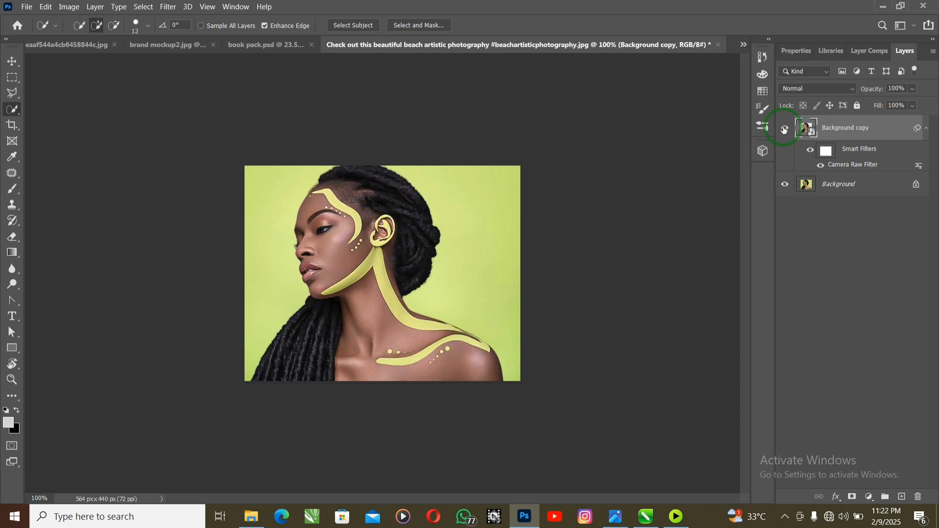
{"action": "left_click", "coordinate": [785, 185]}
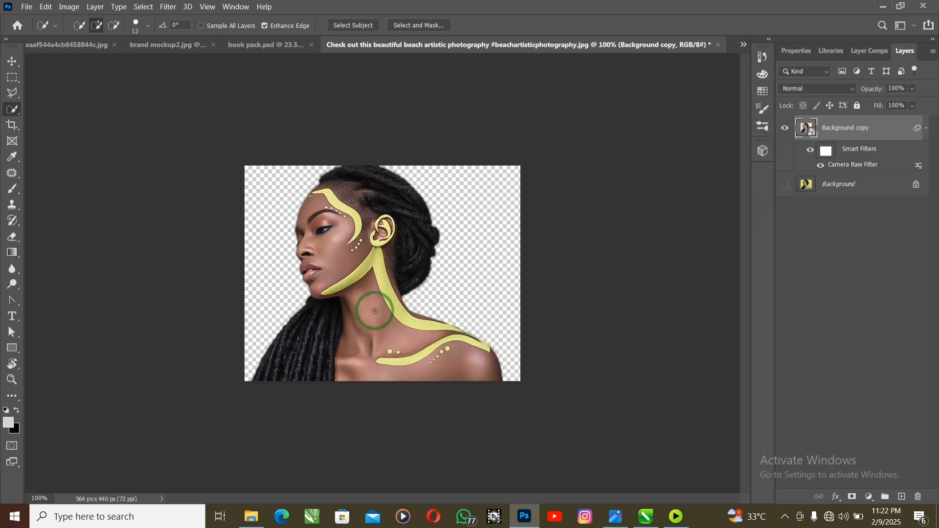
- Convert the filtered Background copy layer to a new smart object that contains its Camera Raw smart filter
{"action": "left_click", "coordinate": [841, 128]}
{"action": "right_click", "coordinate": [840, 126]}
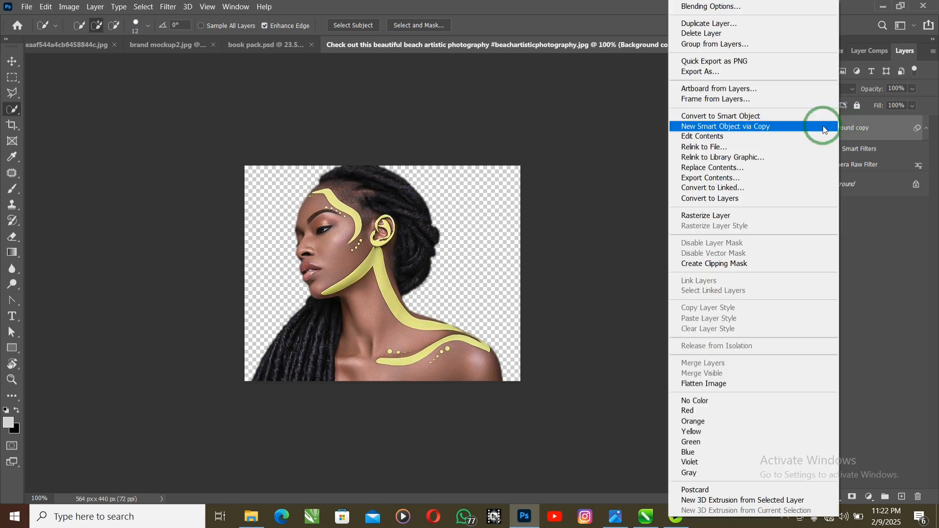
{"action": "left_click", "coordinate": [786, 123]}
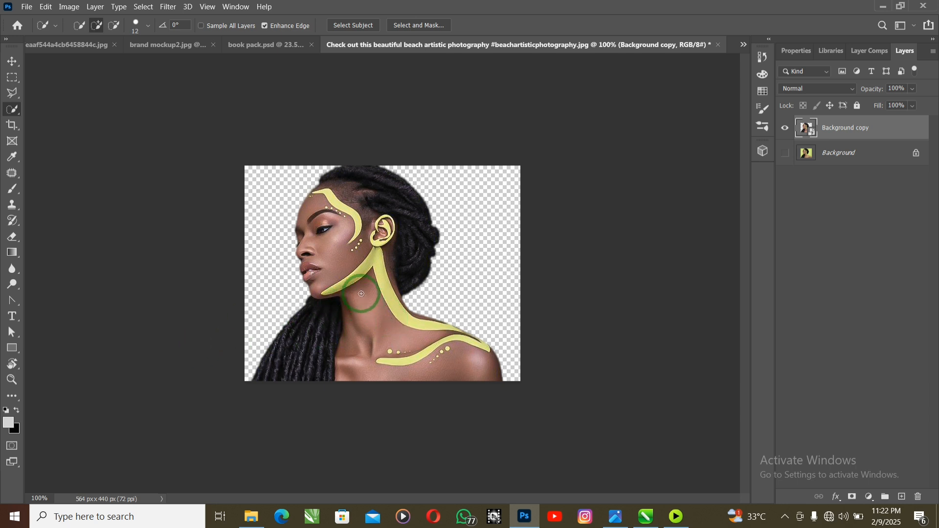
- Save the document on the computer as a PSD named model in the Desktop's beauty resource file folder, with maximum compatibility
{"action": "key", "text": "ctrl+shift+s"}
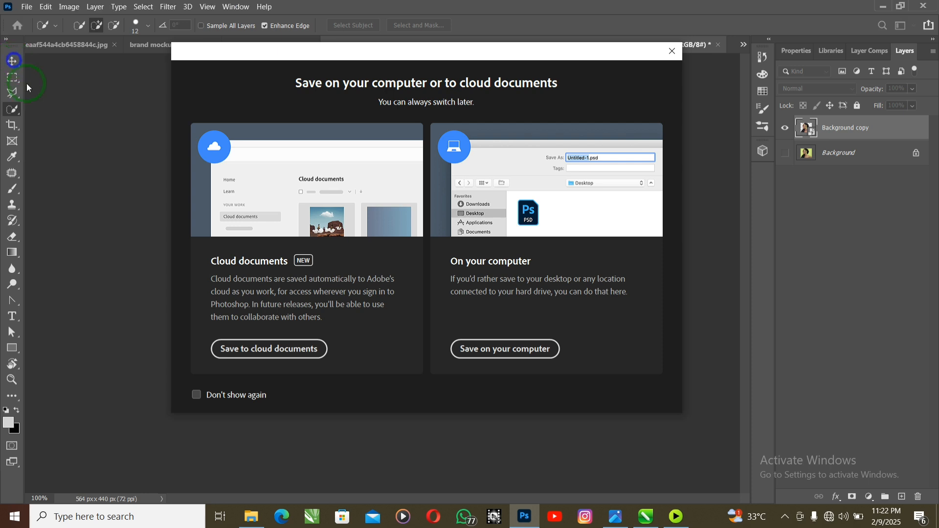
{"action": "left_click", "coordinate": [498, 349]}
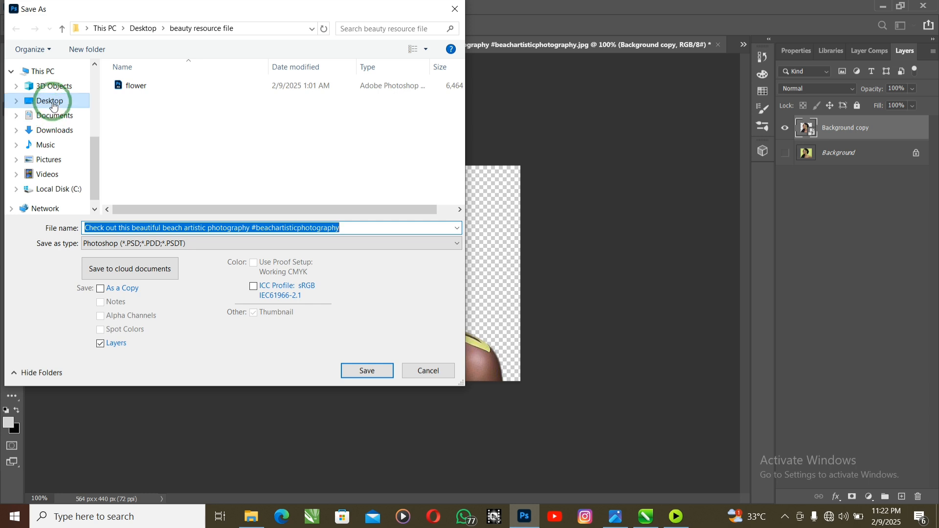
{"action": "left_click", "coordinate": [48, 101]}
{"action": "double_click", "coordinate": [129, 123]}
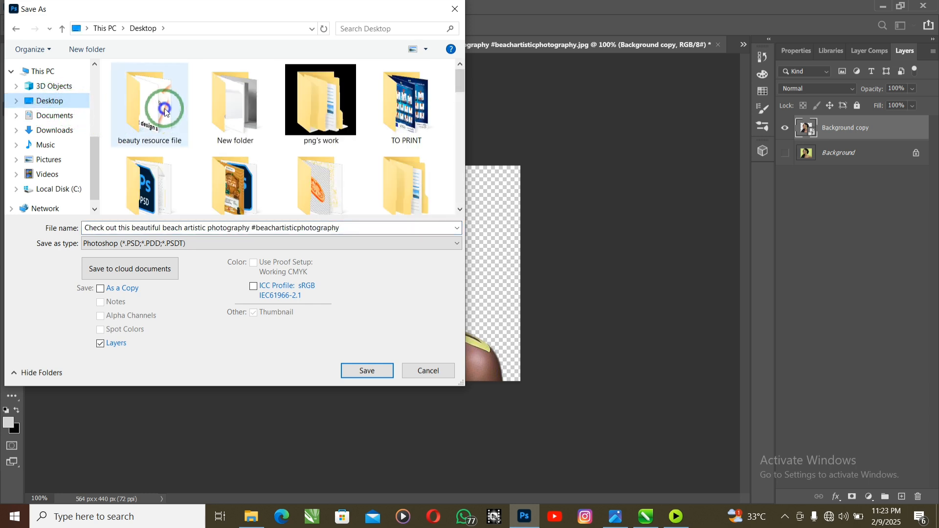
{"action": "left_click", "coordinate": [360, 228]}
{"action": "double_click", "coordinate": [359, 228]}
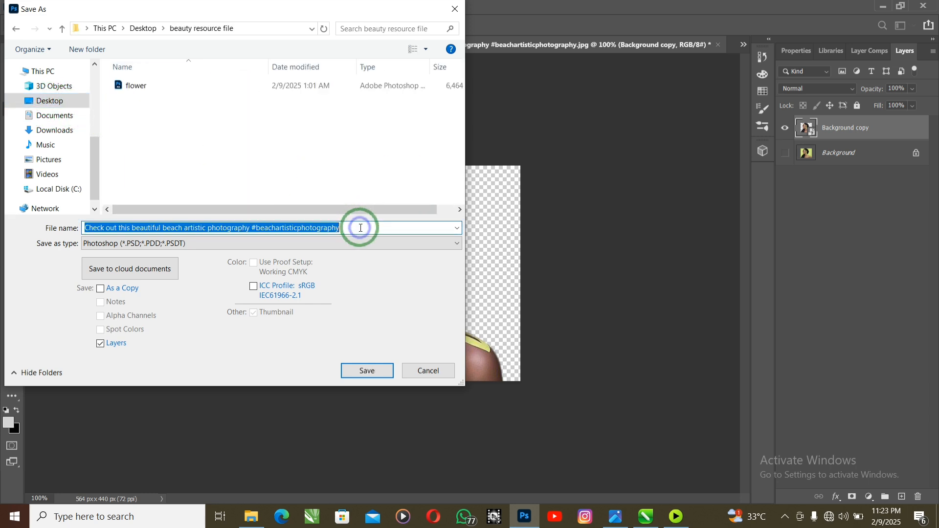
{"action": "type", "text": "model"}
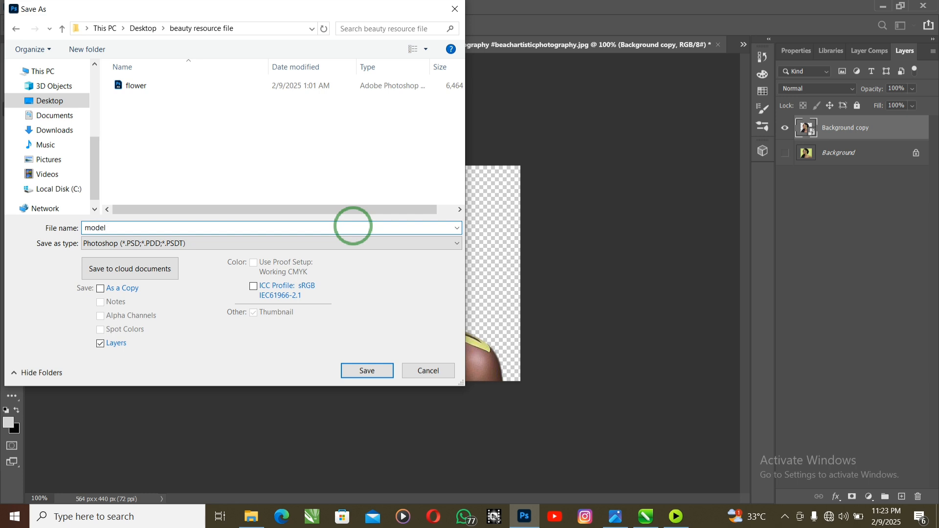
{"action": "key", "text": "Return"}
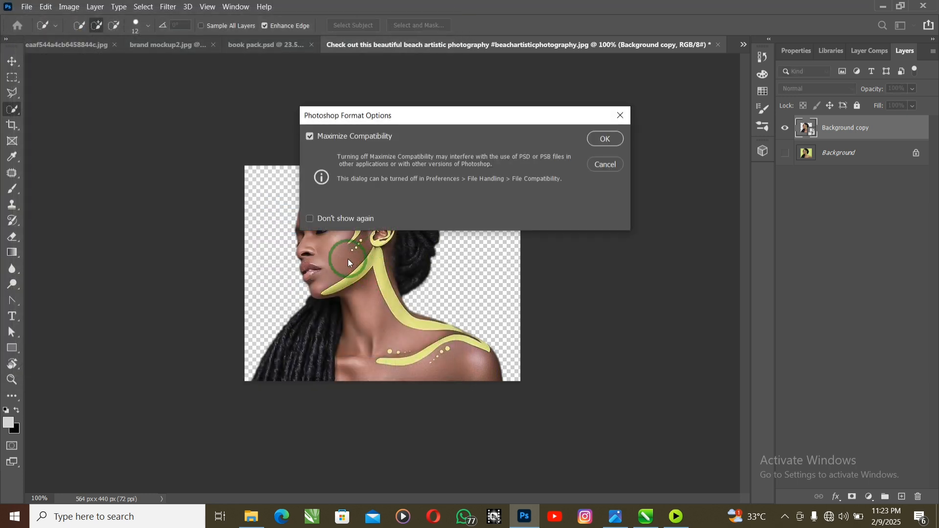
{"action": "left_click", "coordinate": [605, 139]}
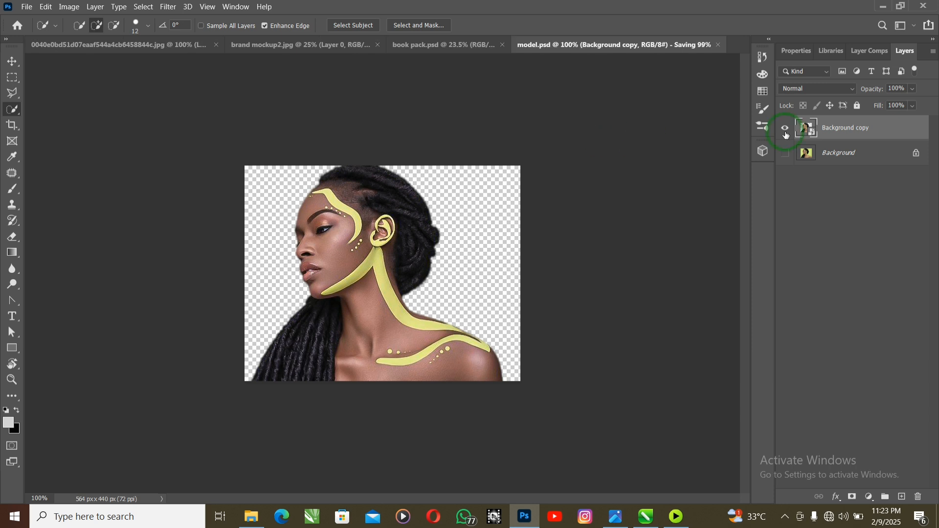
- Switch to CorelDRAW and create a new RGB document named brand design, 5 by 5 inches at 300 dpi
{"action": "left_click", "coordinate": [886, 10]}
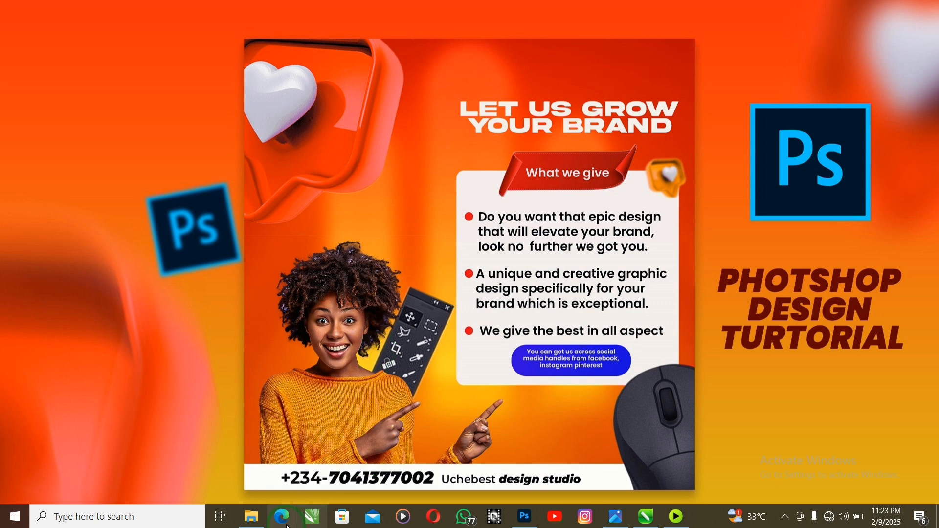
{"action": "left_click", "coordinate": [259, 516]}
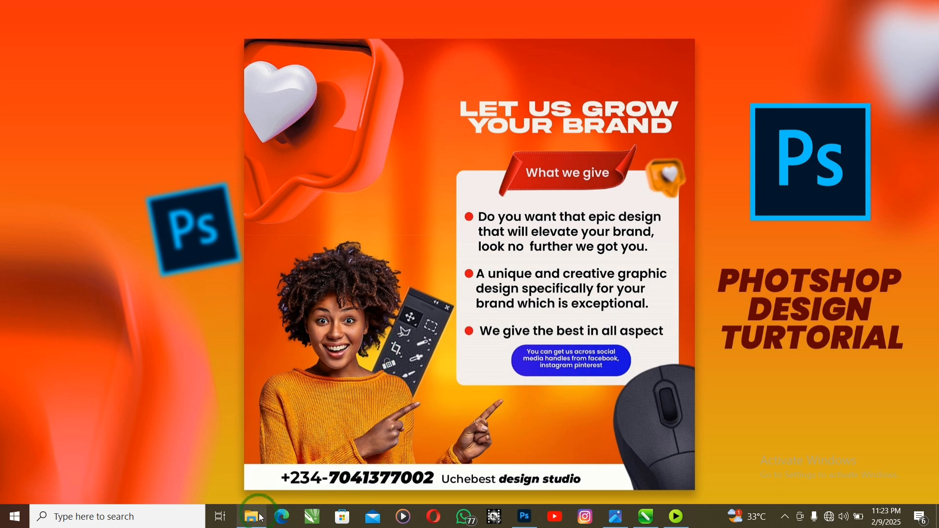
{"action": "left_click", "coordinate": [644, 516]}
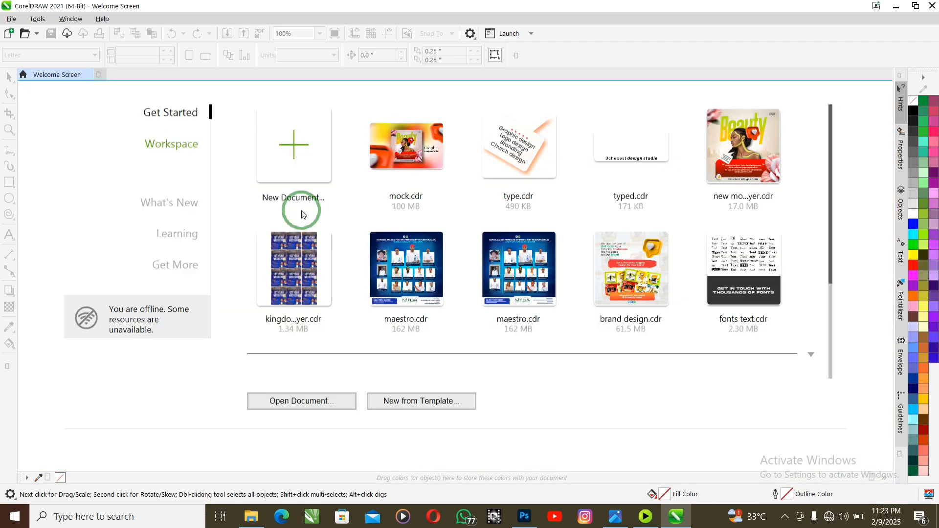
{"action": "left_click", "coordinate": [300, 165]}
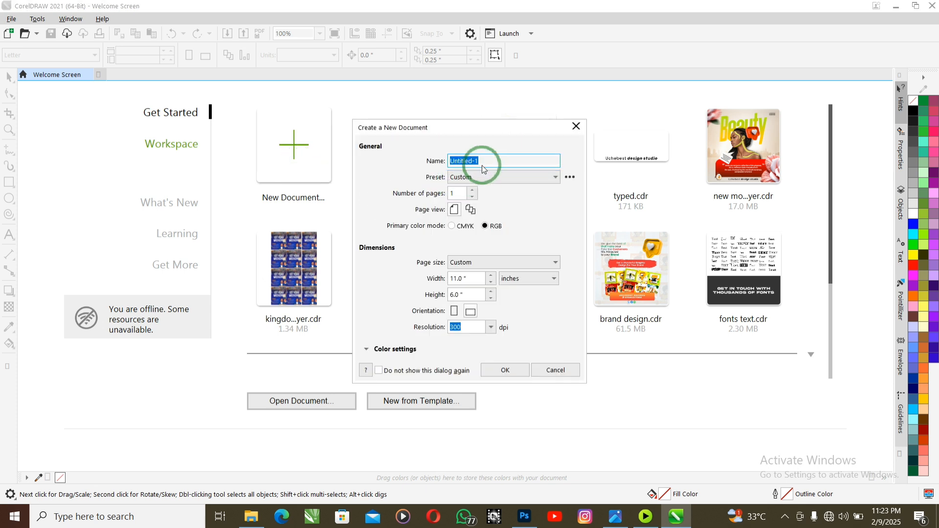
{"action": "type", "text": "brand design"}
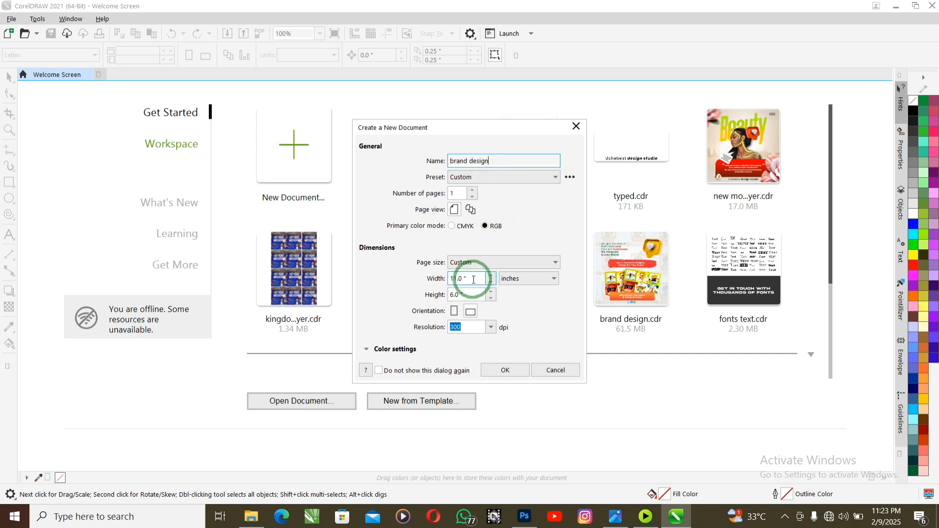
{"action": "left_click", "coordinate": [446, 283]}
{"action": "left_click_drag", "start_coordinate": [446, 282], "coordinate": [419, 290]}
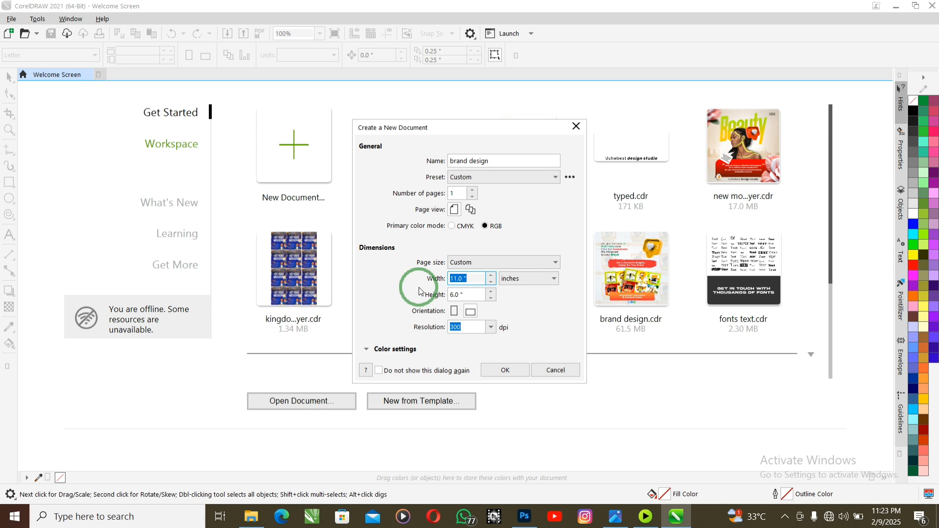
{"action": "type", "text": "5"}
{"action": "left_click_drag", "start_coordinate": [465, 294], "coordinate": [415, 293]}
{"action": "type", "text": "5"}
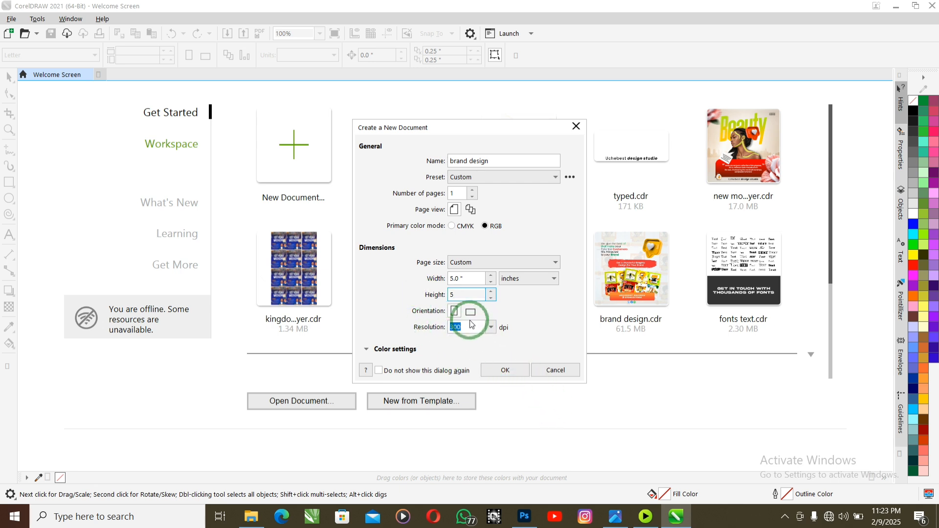
{"action": "left_click", "coordinate": [513, 371]}
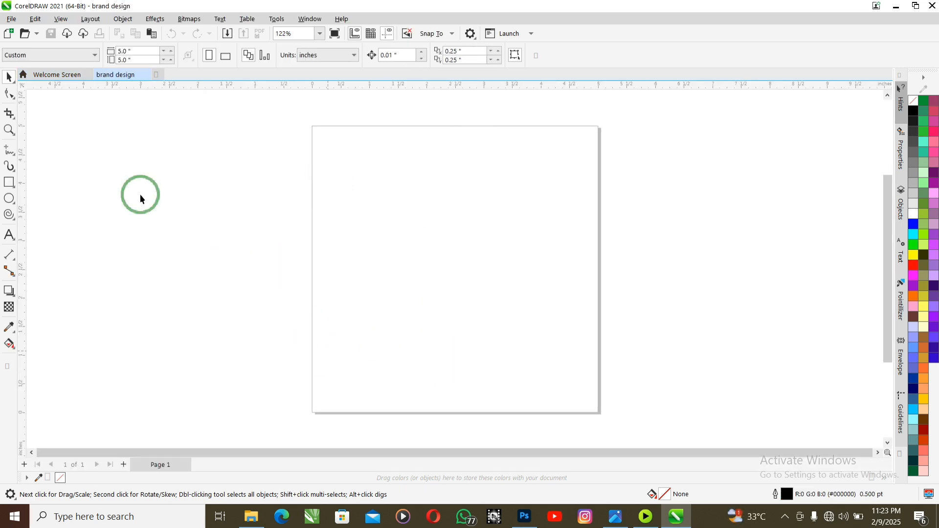
- Draw a rectangle over the whole page and resize it proportionally to a height of 5 inches
{"action": "left_click", "coordinate": [9, 182]}
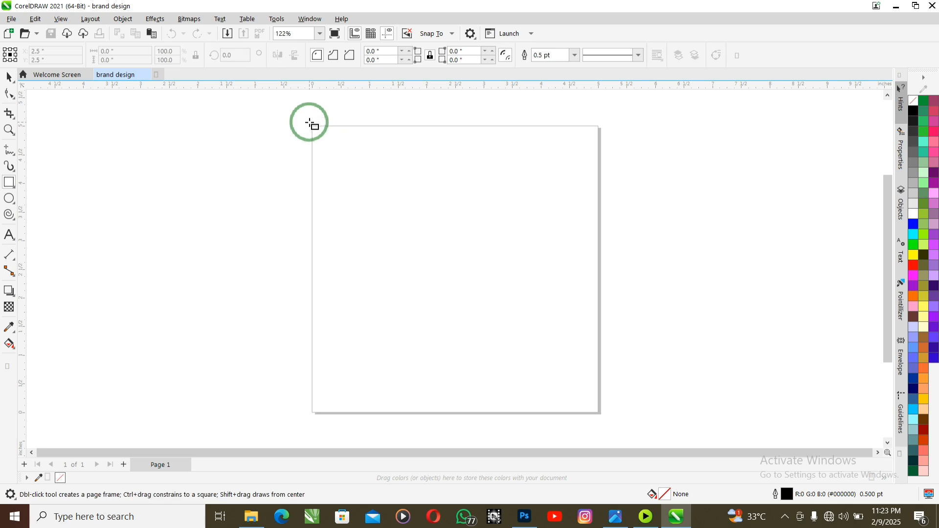
{"action": "left_click_drag", "start_coordinate": [310, 122], "coordinate": [599, 412]}
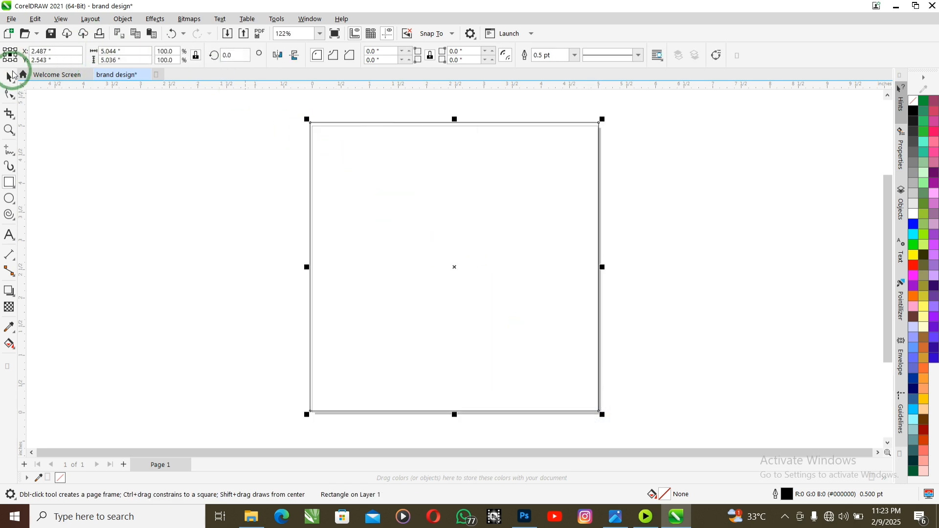
{"action": "left_click", "coordinate": [9, 77]}
{"action": "left_click", "coordinate": [120, 50]}
{"action": "left_click", "coordinate": [47, 59]}
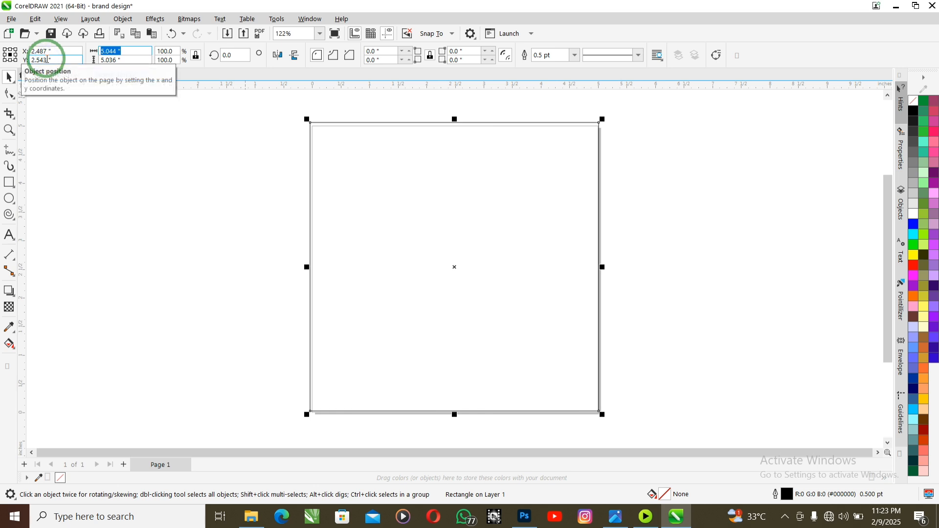
{"action": "key", "text": "Return"}
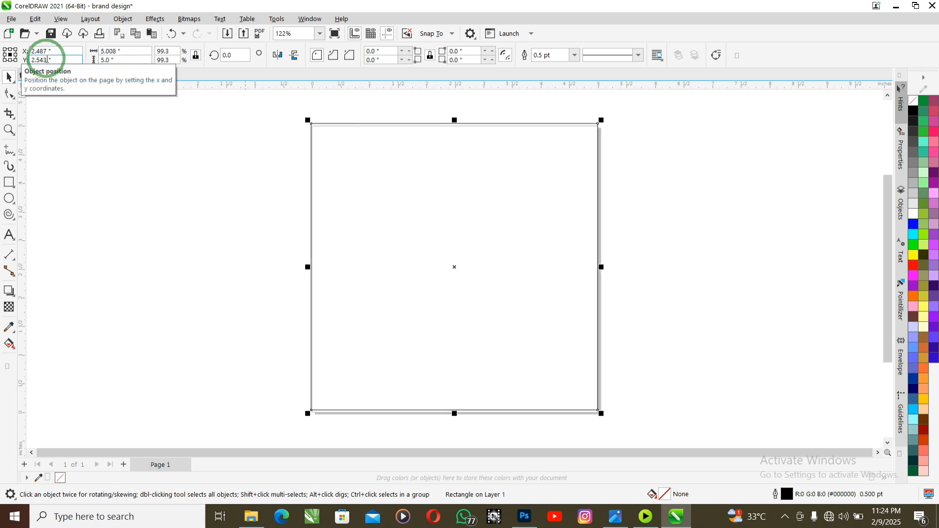
- Import the model PSD from the Desktop's beauty resource file folder into the brand design document through File Explorer
{"action": "left_click", "coordinate": [251, 516]}
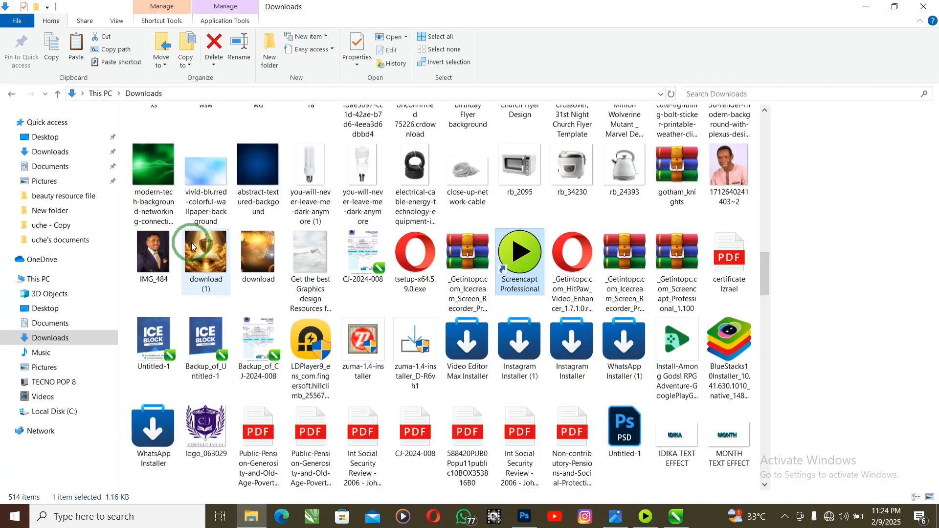
{"action": "left_click", "coordinate": [57, 142]}
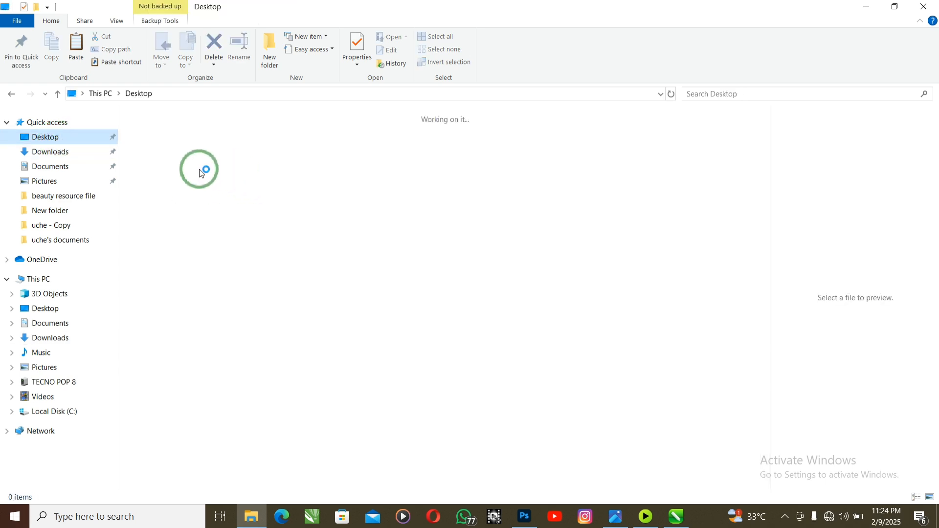
{"action": "left_click", "coordinate": [170, 158]}
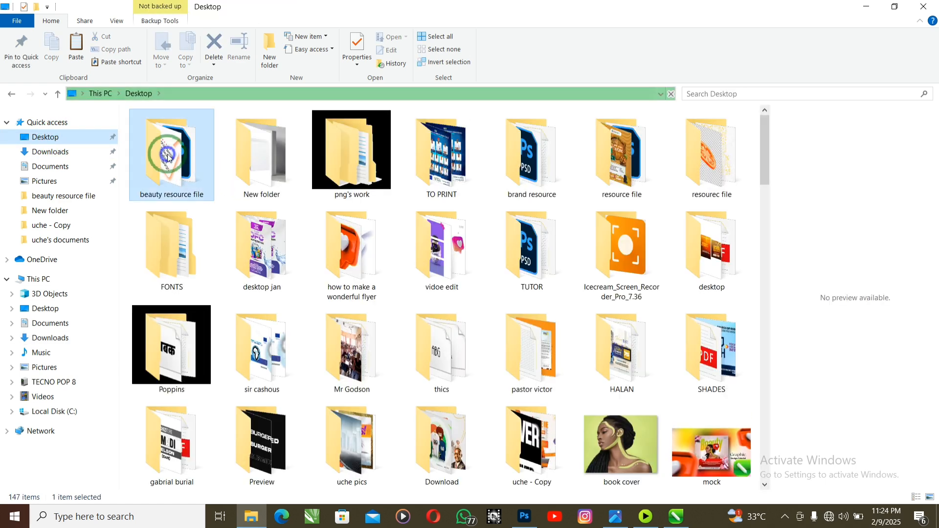
{"action": "double_click", "coordinate": [167, 156]}
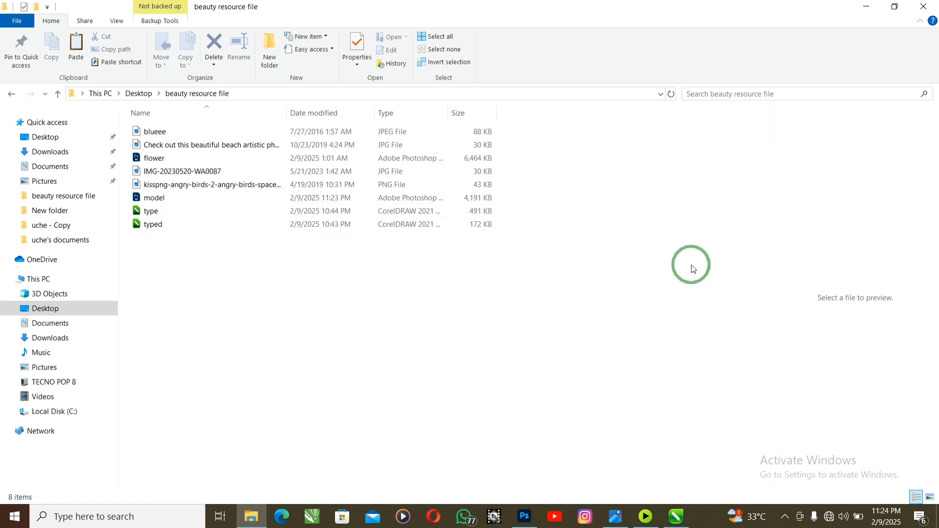
{"action": "left_click", "coordinate": [930, 497]}
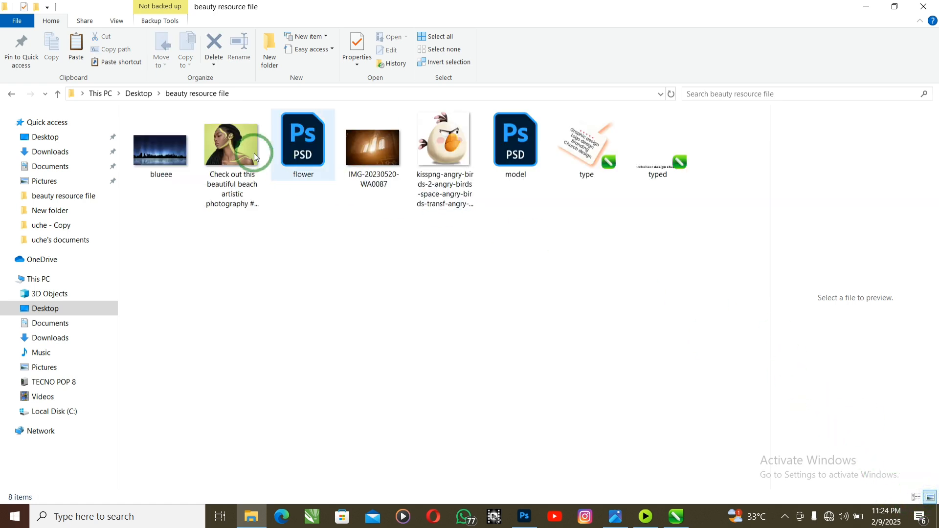
{"action": "left_click", "coordinate": [521, 154]}
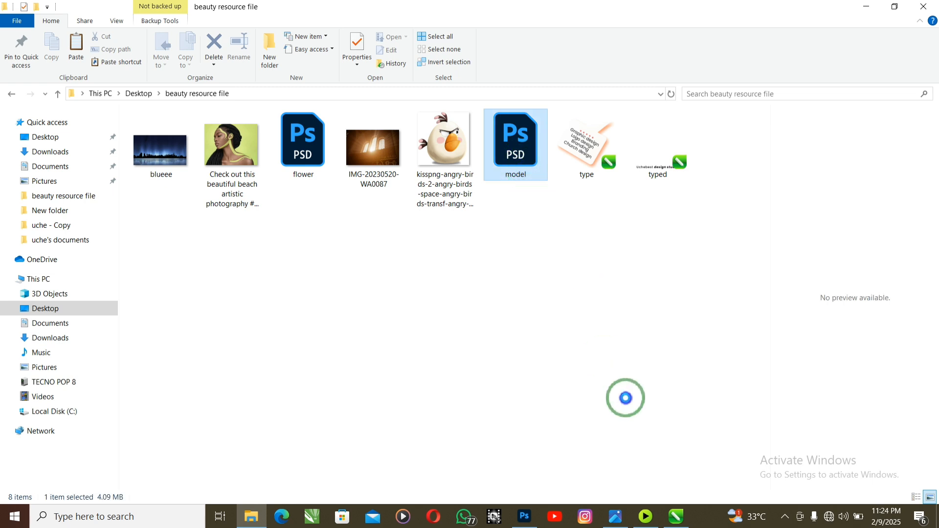
{"action": "left_click_drag", "start_coordinate": [625, 397], "coordinate": [680, 281]}
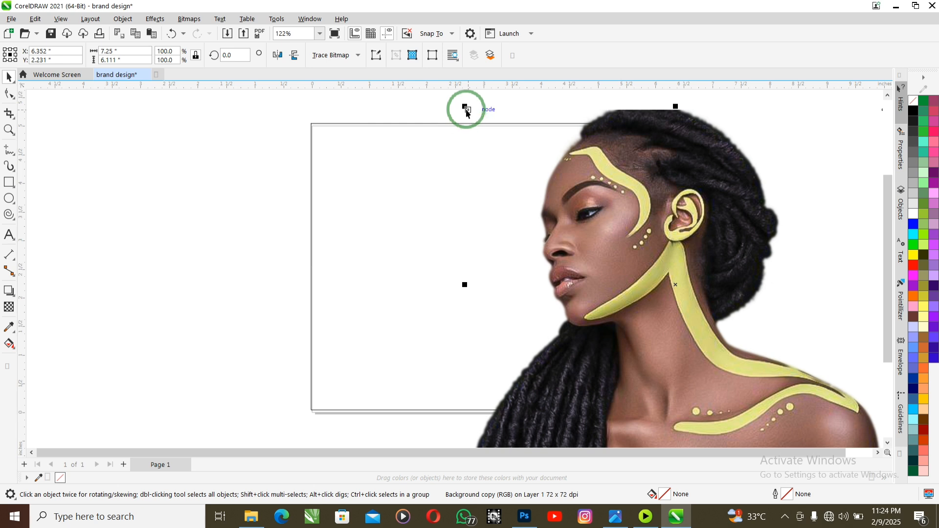
- Scale the imported model cutout down to roughly a third of its size and place it around the page centre
{"action": "left_click_drag", "start_coordinate": [466, 111], "coordinate": [548, 223]}
{"action": "left_click_drag", "start_coordinate": [642, 263], "coordinate": [440, 230]}
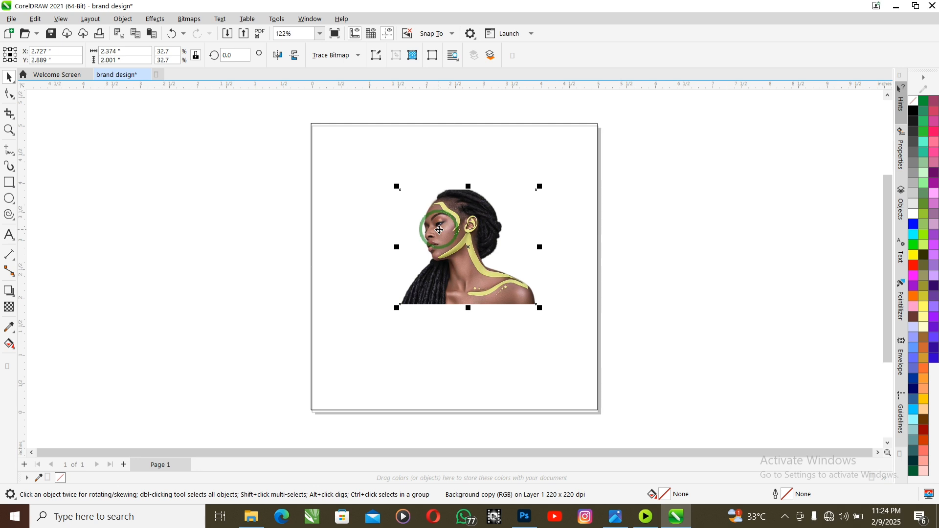
{"action": "left_click_drag", "start_coordinate": [439, 229], "coordinate": [427, 251]}
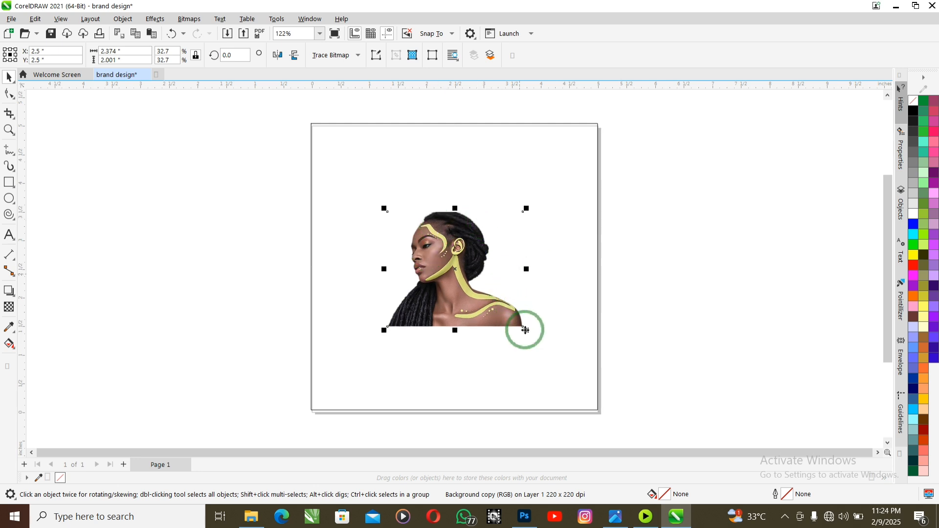
{"action": "left_click_drag", "start_coordinate": [527, 331], "coordinate": [535, 336]}
{"action": "left_click_drag", "start_coordinate": [488, 311], "coordinate": [486, 304]}
{"action": "left_click", "coordinate": [183, 264]}
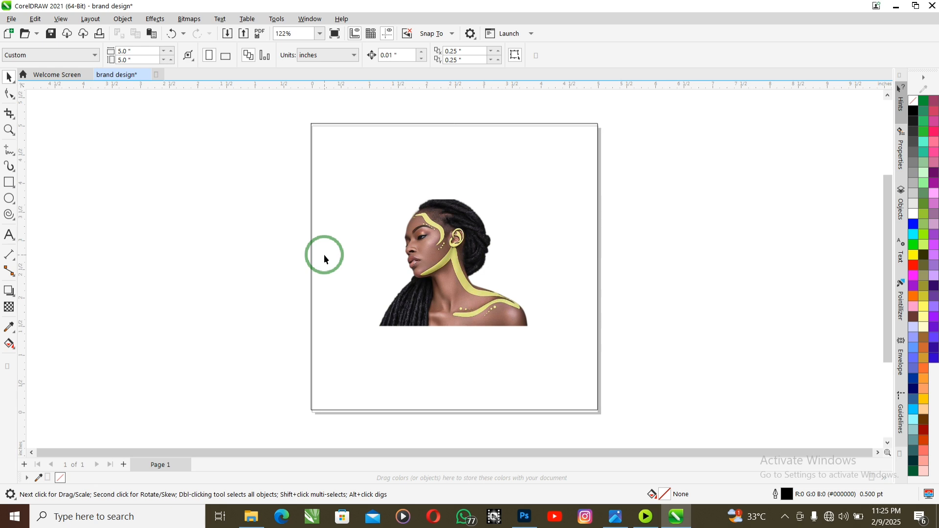
- Add the artistic text "Beauty" on the empty workspace beside the page
{"action": "key", "text": "F8"}
{"action": "left_click", "coordinate": [195, 217]}
{"action": "type", "text": "Beauty"}
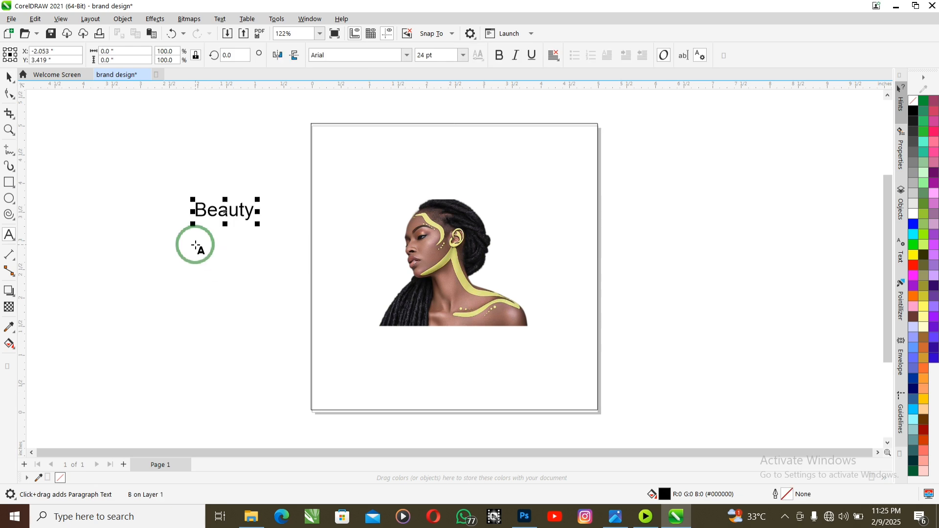
{"action": "left_click", "coordinate": [9, 76]}
- Change the font of the "Beauty" text to Heathergreen
{"action": "left_click", "coordinate": [408, 56]}
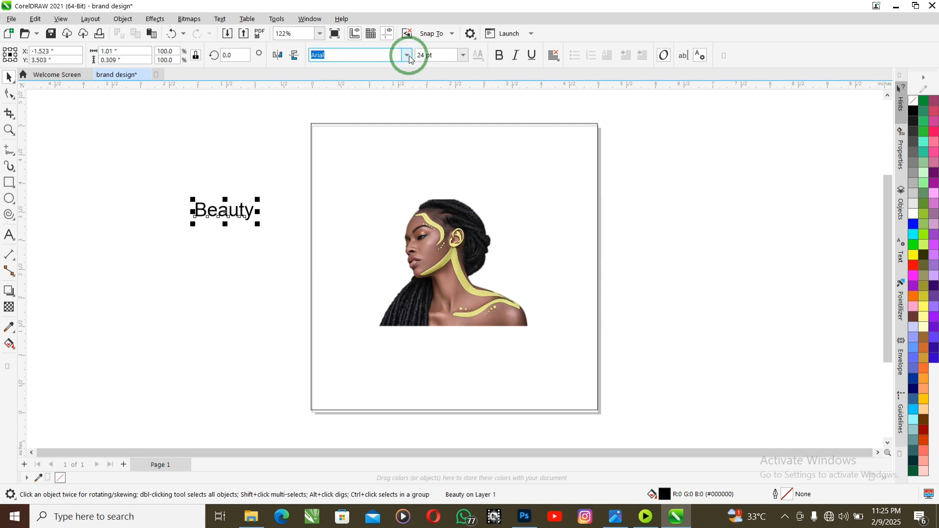
{"action": "left_click", "coordinate": [408, 56]}
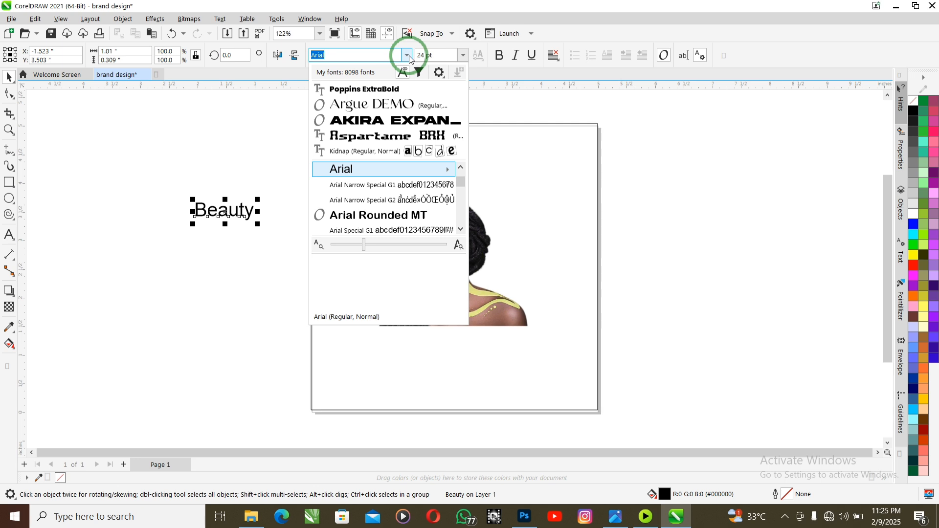
{"action": "type", "text": "heath"}
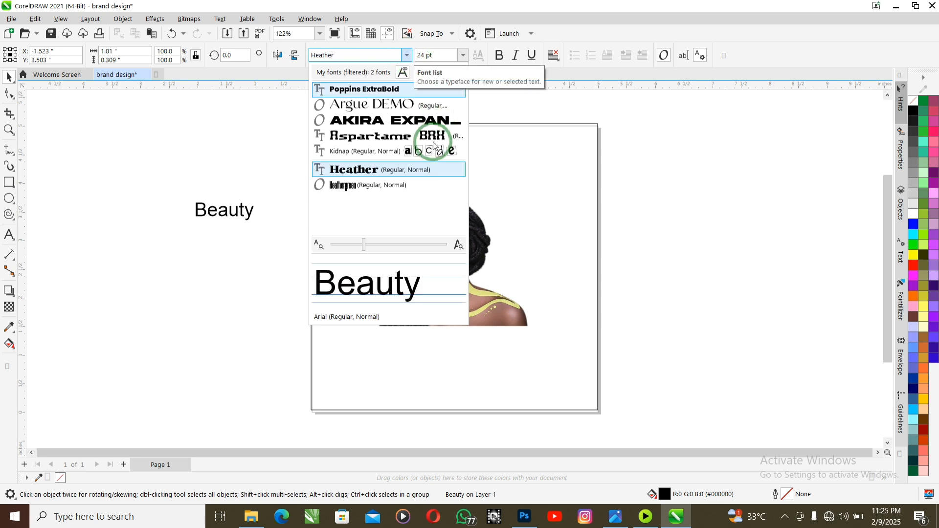
{"action": "left_click", "coordinate": [374, 185]}
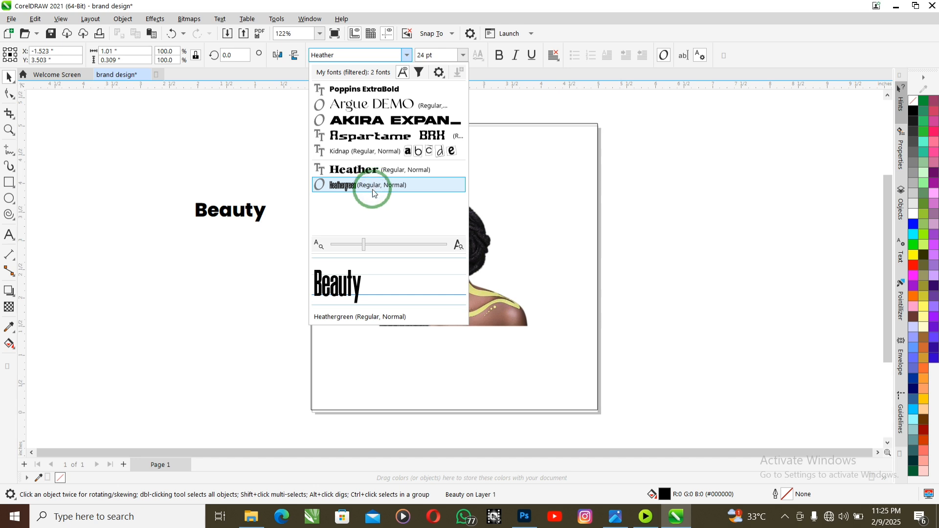
{"action": "left_click", "coordinate": [220, 218]}
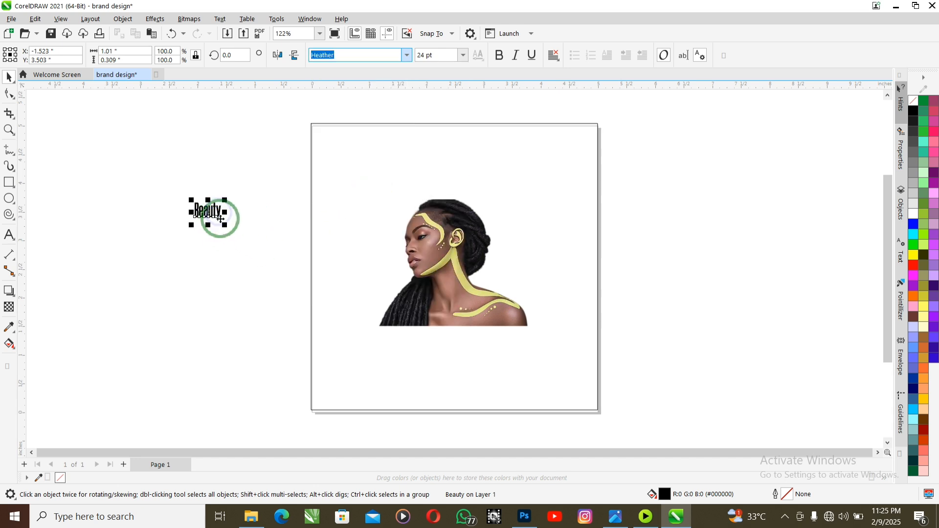
- Enlarge the "Beauty" text to about 3.1 inches wide and place it over the model's head on the page
{"action": "left_click_drag", "start_coordinate": [224, 226], "coordinate": [326, 341]}
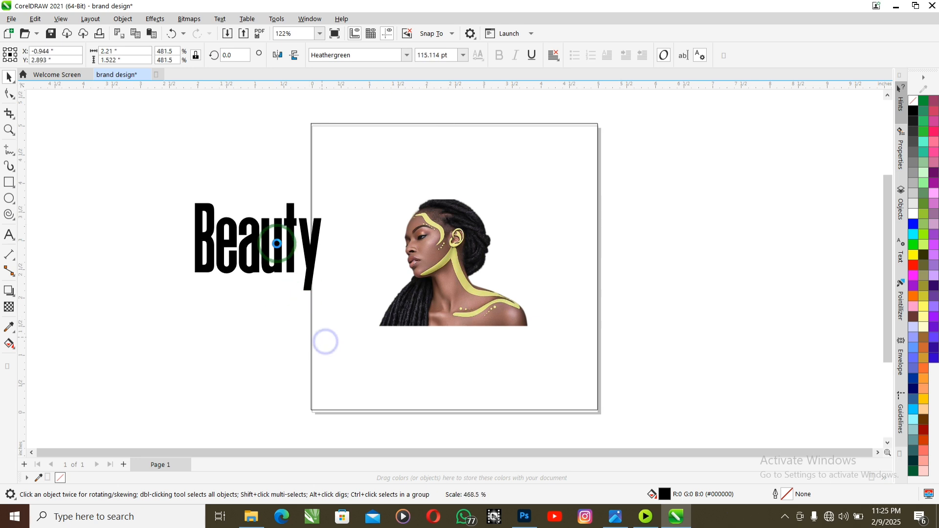
{"action": "left_click_drag", "start_coordinate": [277, 243], "coordinate": [463, 211]}
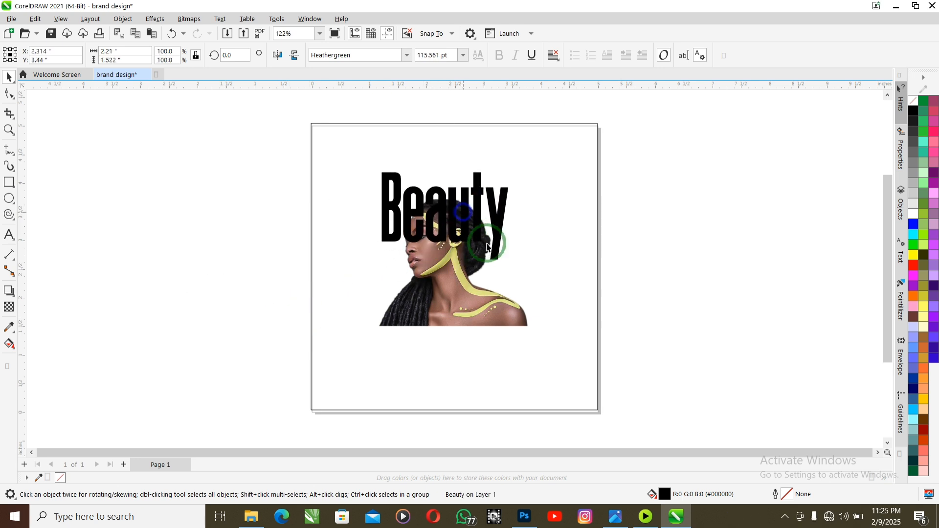
{"action": "left_click_drag", "start_coordinate": [512, 266], "coordinate": [539, 287]}
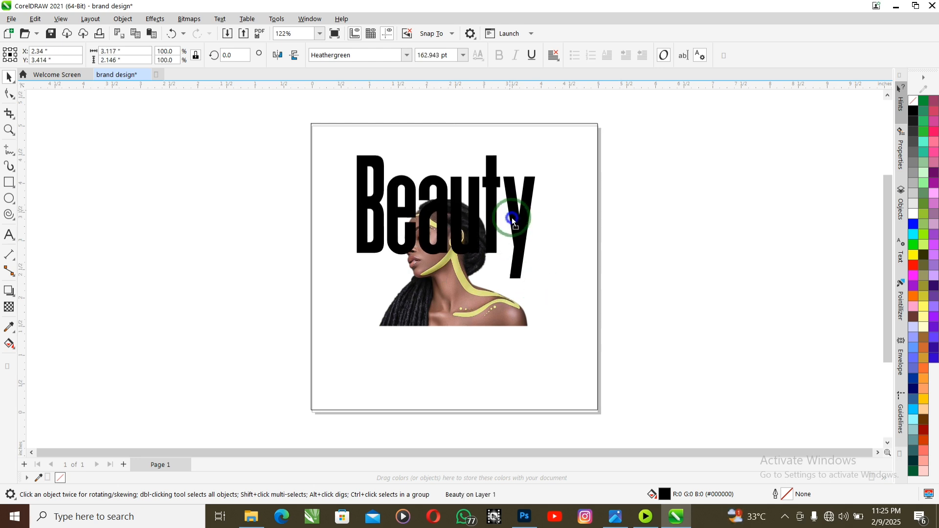
- Bring the model cutout in front of the "Beauty" text
{"action": "left_click", "coordinate": [482, 314], "text": "shift"}
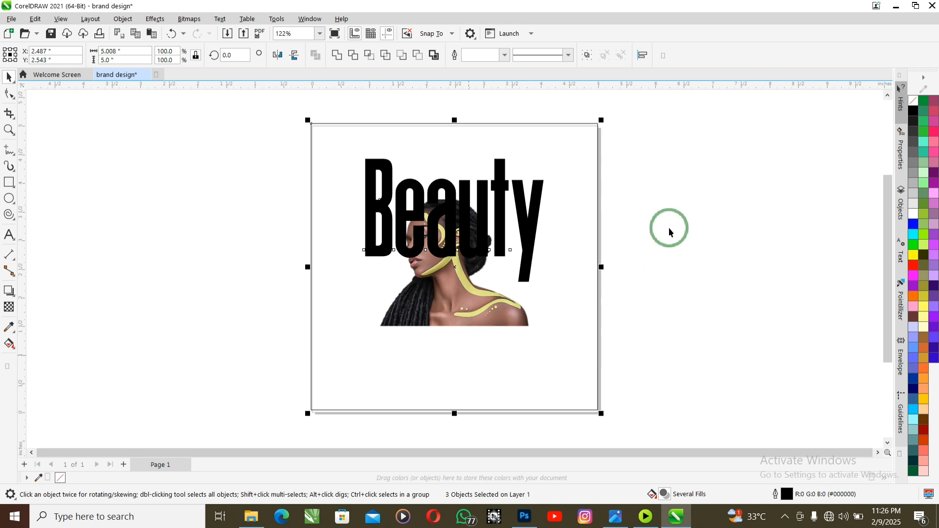
{"action": "left_click", "coordinate": [463, 298]}
{"action": "key", "text": "shift+Page_Up"}
- Skew the "Beauty" text so it leans right and its end rises, keeping it behind the model in the page's upper half
{"action": "left_click", "coordinate": [377, 181]}
{"action": "left_click", "coordinate": [377, 180]}
{"action": "left_click_drag", "start_coordinate": [552, 219], "coordinate": [552, 199]}
{"action": "left_click_drag", "start_coordinate": [454, 138], "coordinate": [463, 144]}
{"action": "left_click_drag", "start_coordinate": [30, 103], "coordinate": [617, 370]}
{"action": "left_click", "coordinate": [171, 283]}
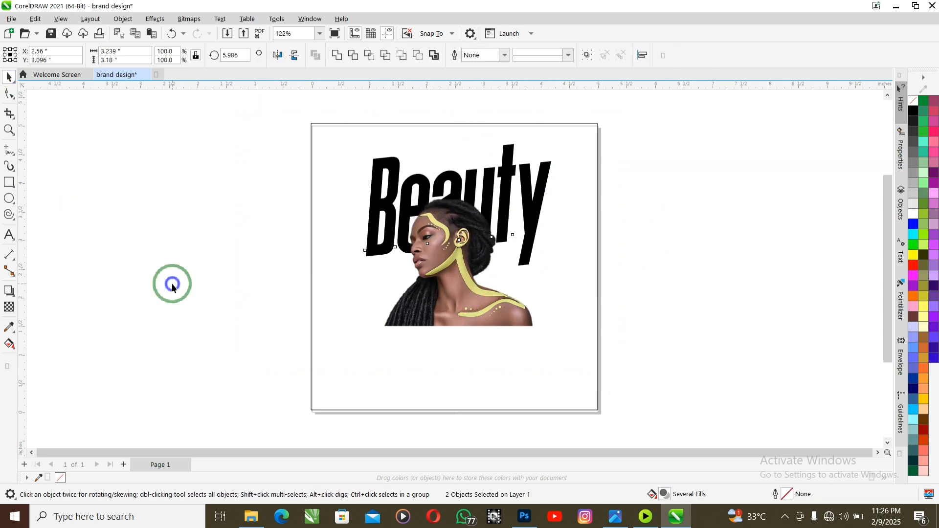
- Import the photo IMG-20230520-WA0087 from the beauty resource file folder through File Explorer, placing it beside the page
{"action": "key", "text": "alt+Tab"}
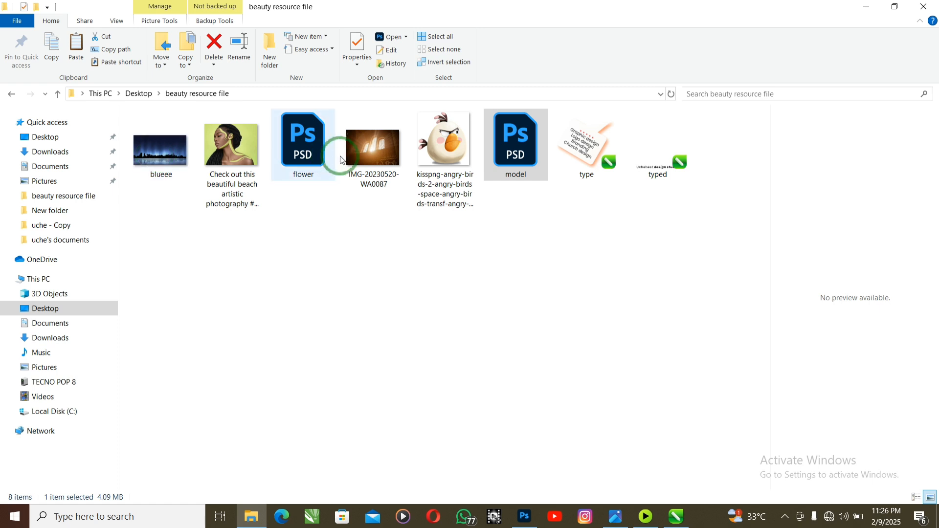
{"action": "left_click", "coordinate": [380, 159]}
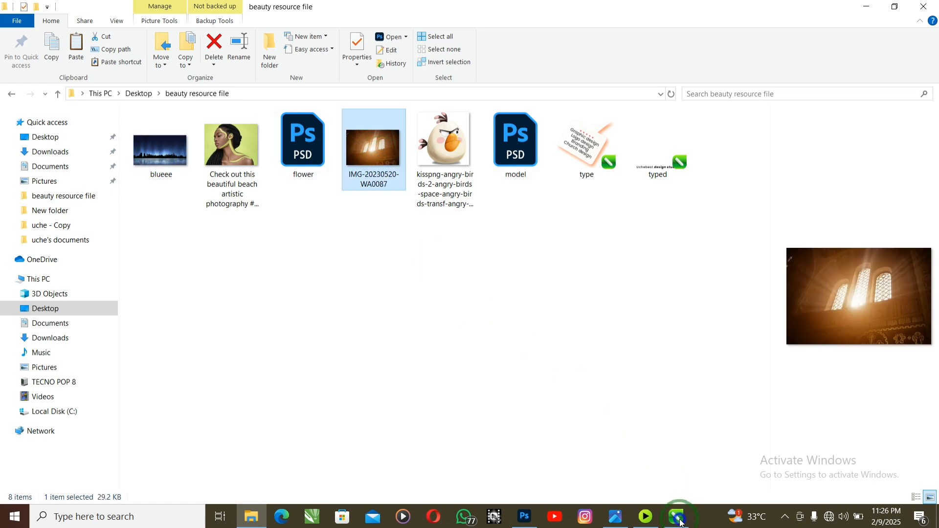
{"action": "left_click", "coordinate": [679, 520]}
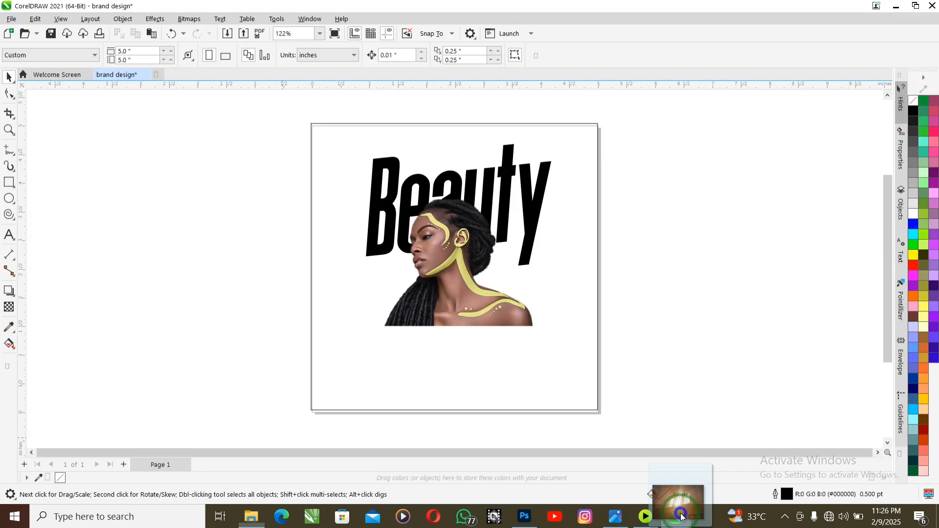
{"action": "left_click_drag", "start_coordinate": [695, 251], "coordinate": [695, 250]}
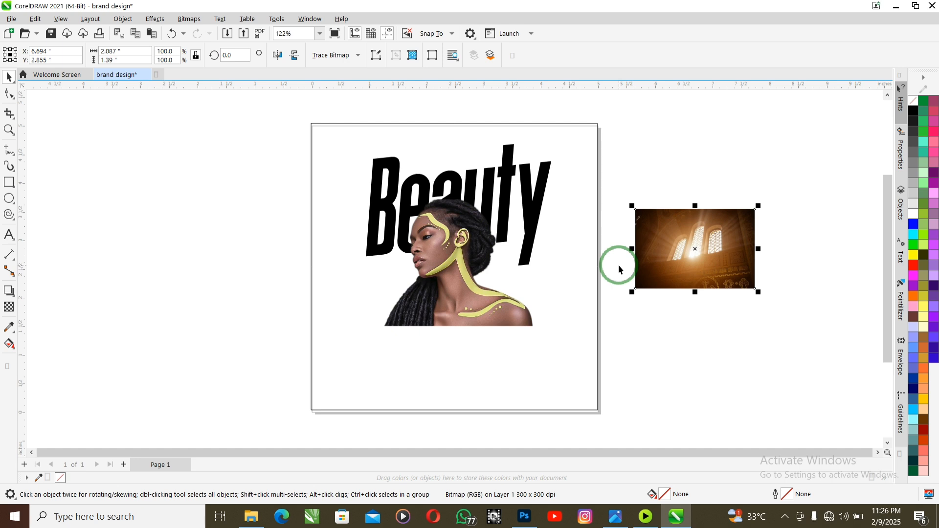
- Enlarge the imported window-light photo to about 6.43 by 4.28 inches and move it to the empty workspace left of the page
{"action": "left_click", "coordinate": [610, 307]}
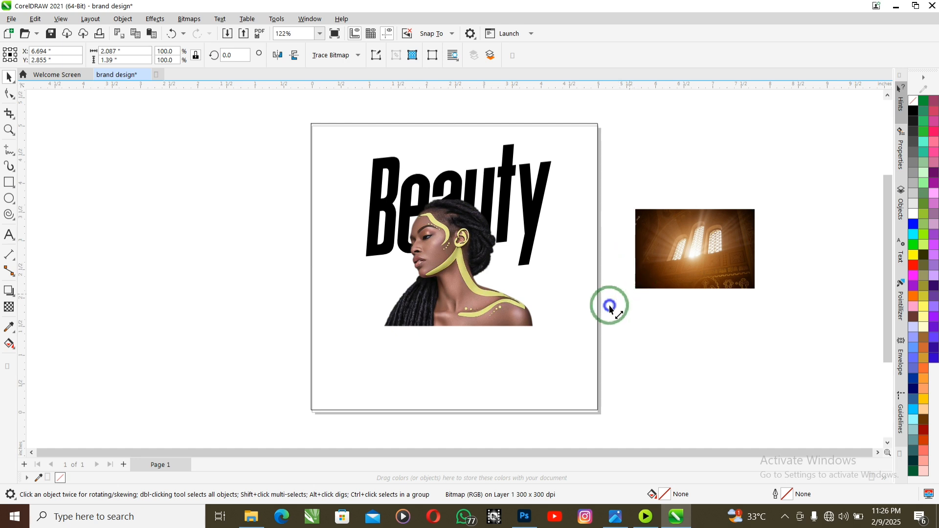
{"action": "left_click_drag", "start_coordinate": [609, 306], "coordinate": [344, 397]}
{"action": "scroll", "coordinate": [564, 186], "scroll_direction": "down", "scroll_amount": 1}
{"action": "left_click_drag", "start_coordinate": [567, 248], "coordinate": [169, 142]}
{"action": "left_click_drag", "start_coordinate": [331, 260], "coordinate": [415, 369]}
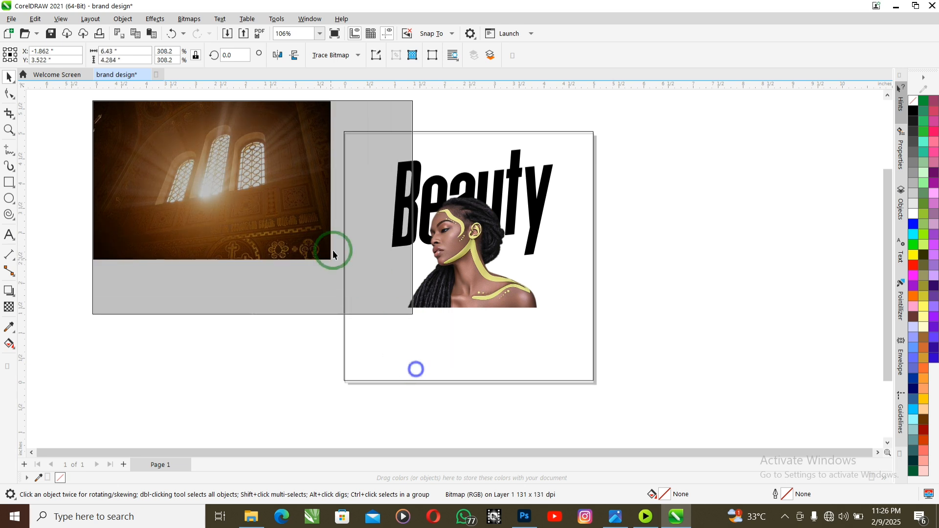
{"action": "left_click_drag", "start_coordinate": [241, 210], "coordinate": [174, 215]}
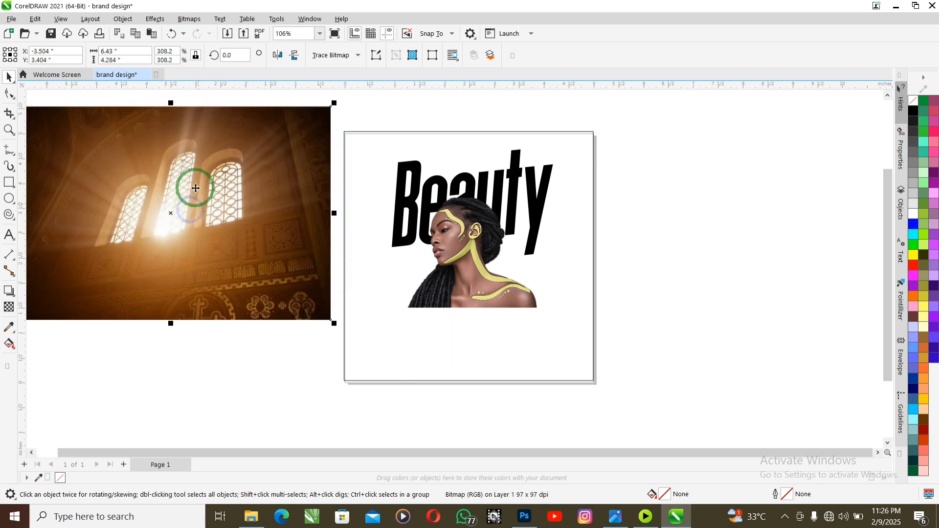
- Apply a Gaussian Blur with a 10-pixel radius to the window-light photo
{"action": "left_click", "coordinate": [155, 20]}
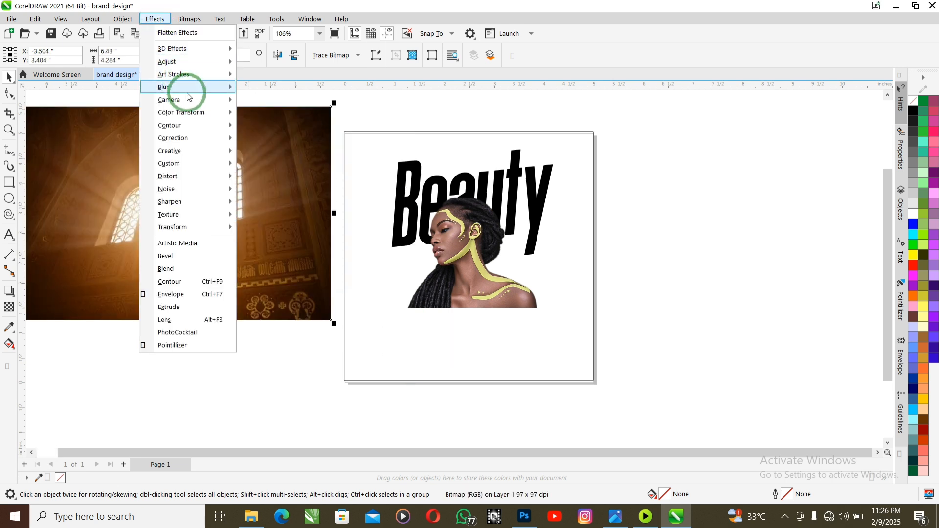
{"action": "mouse_move", "coordinate": [189, 94]}
{"action": "left_click", "coordinate": [320, 111]}
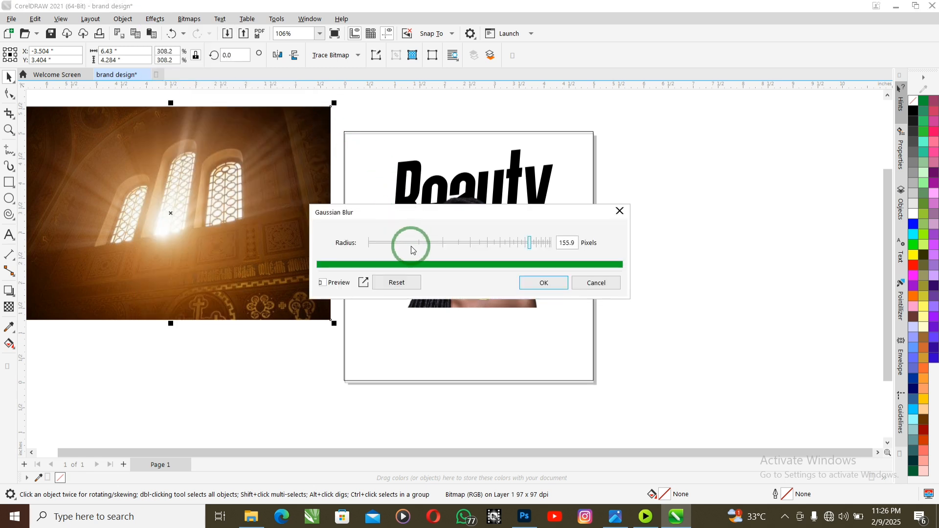
{"action": "left_click", "coordinate": [418, 242]}
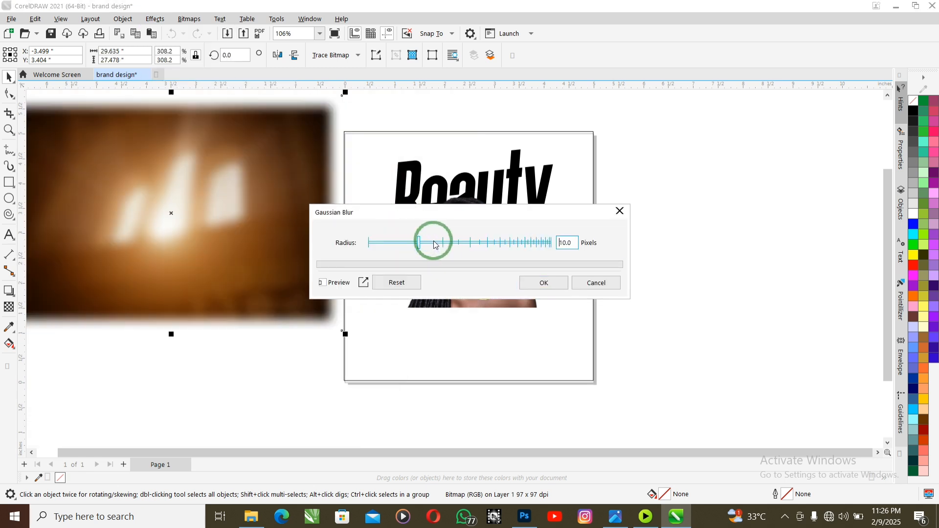
{"action": "left_click", "coordinate": [539, 284]}
{"action": "scroll", "coordinate": [210, 185], "scroll_direction": "down", "scroll_amount": 1}
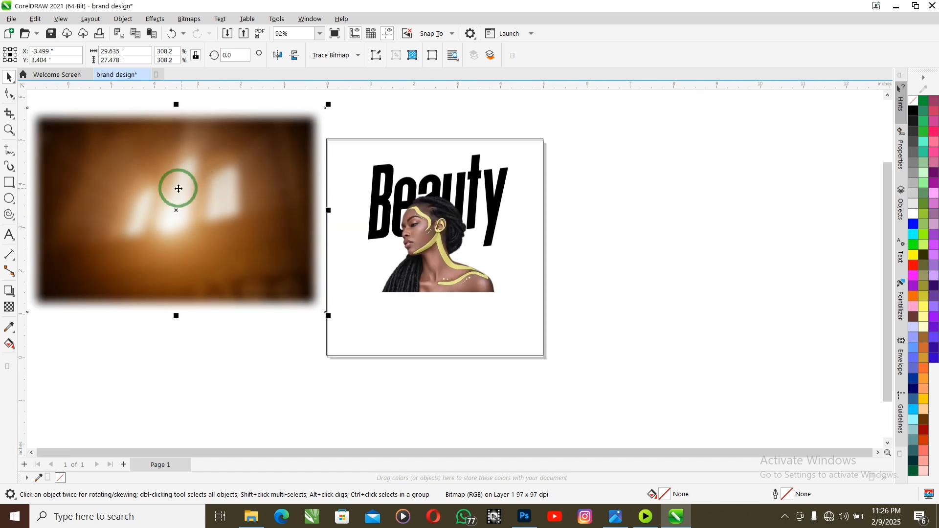
- PowerClip the blurred photo inside the background rectangle and enlarge it to about 10.17 by 6.98 inches so it covers the frame
{"action": "left_click_drag", "start_coordinate": [178, 188], "coordinate": [533, 241]}
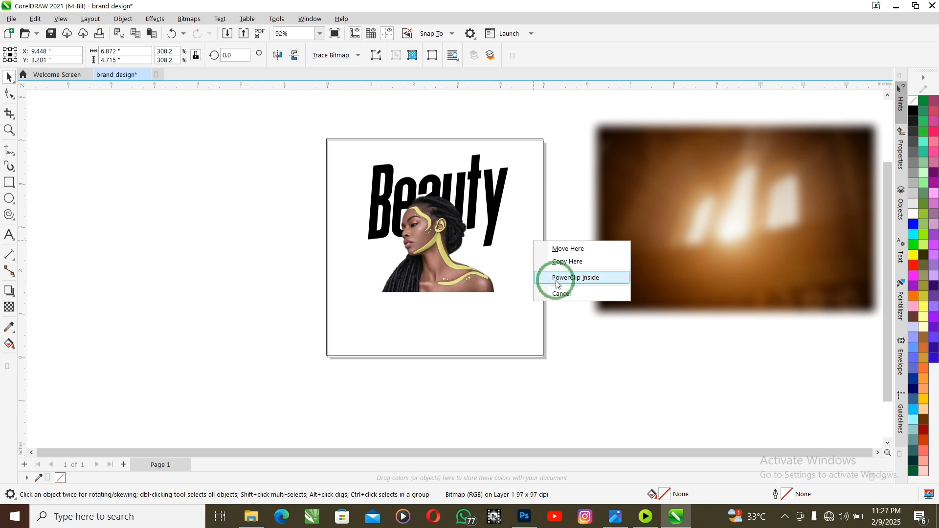
{"action": "left_click", "coordinate": [557, 278]}
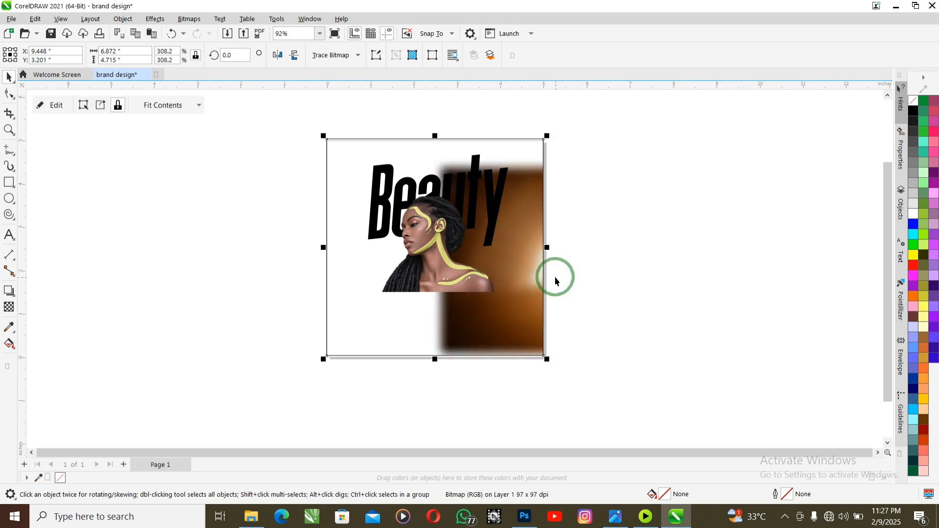
{"action": "double_click", "coordinate": [504, 259]}
{"action": "left_click", "coordinate": [511, 259]}
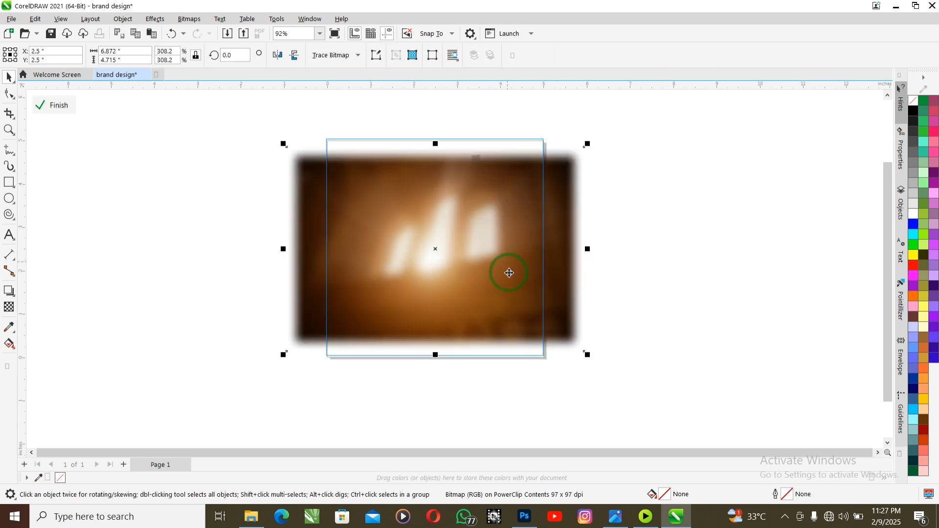
{"action": "left_click_drag", "start_coordinate": [587, 355], "coordinate": [667, 402]}
- Set the blurred photo's transparency merge mode to Overlay and finish editing the PowerClip contents
{"action": "left_click", "coordinate": [8, 307]}
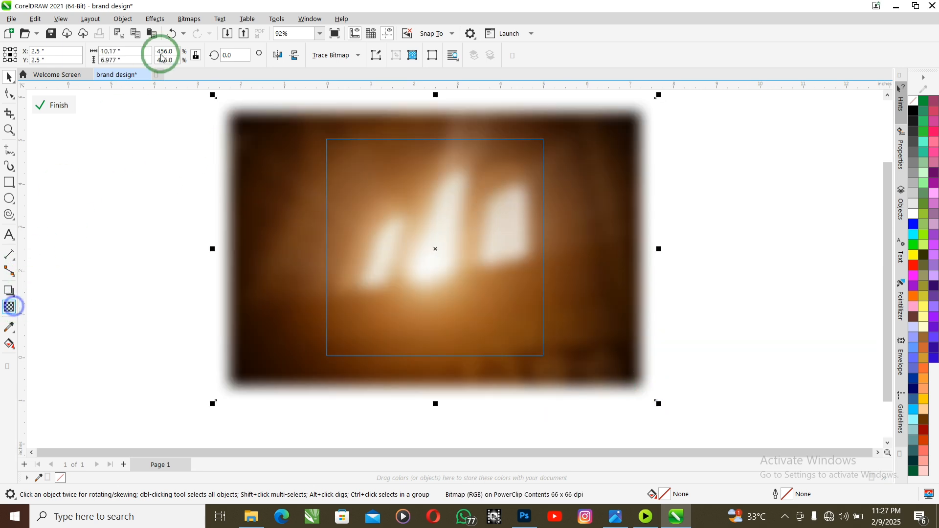
{"action": "left_click", "coordinate": [179, 54]}
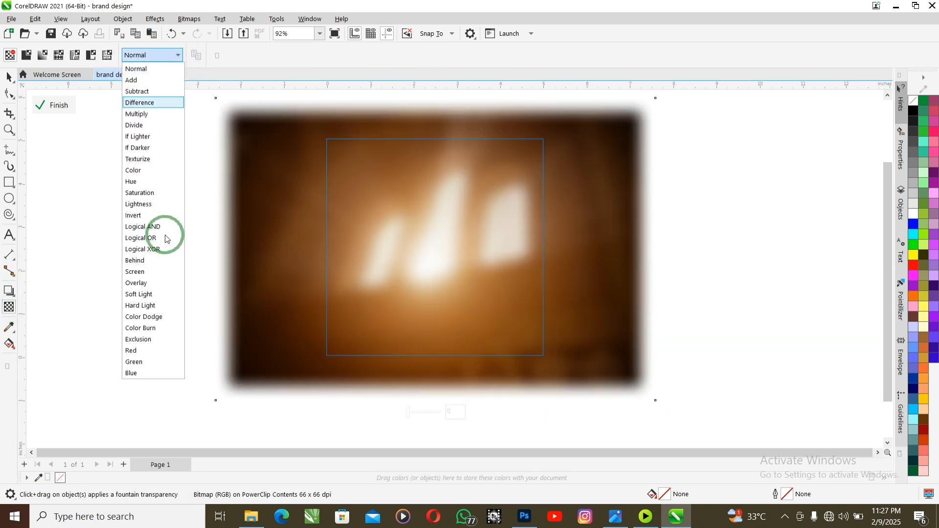
{"action": "left_click", "coordinate": [137, 283]}
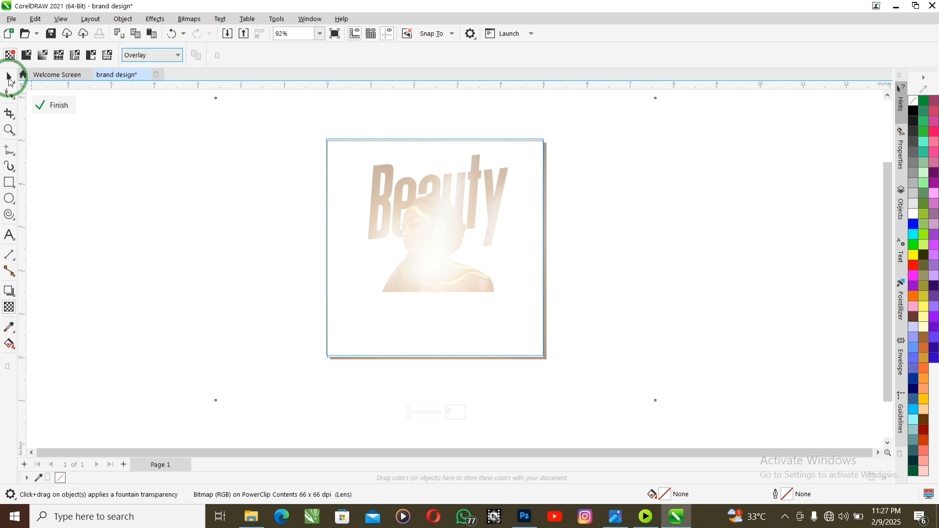
{"action": "left_click", "coordinate": [63, 105]}
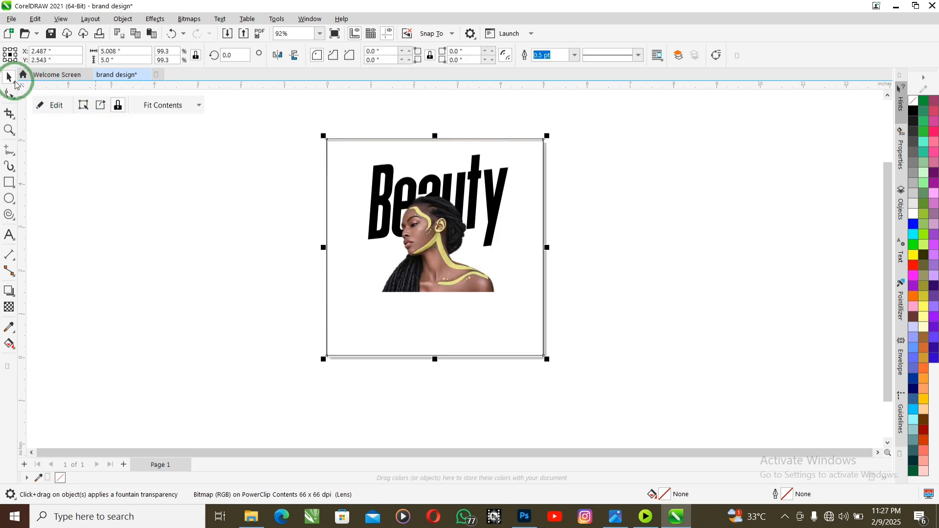
{"action": "left_click", "coordinate": [14, 81]}
{"action": "left_click", "coordinate": [178, 174]}
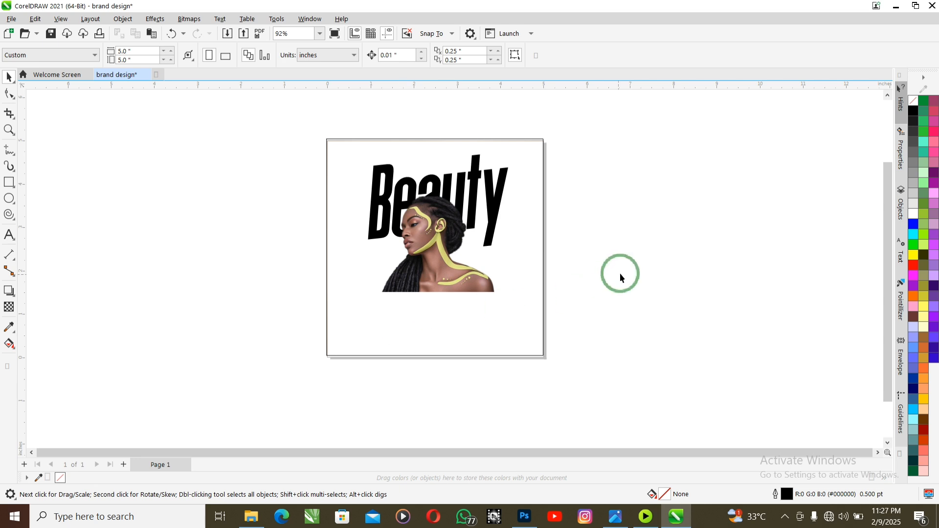
- Fill the background PowerClip rectangle with Faded Pink (#FFCCCC) and remove its outline
{"action": "left_click", "coordinate": [515, 330]}
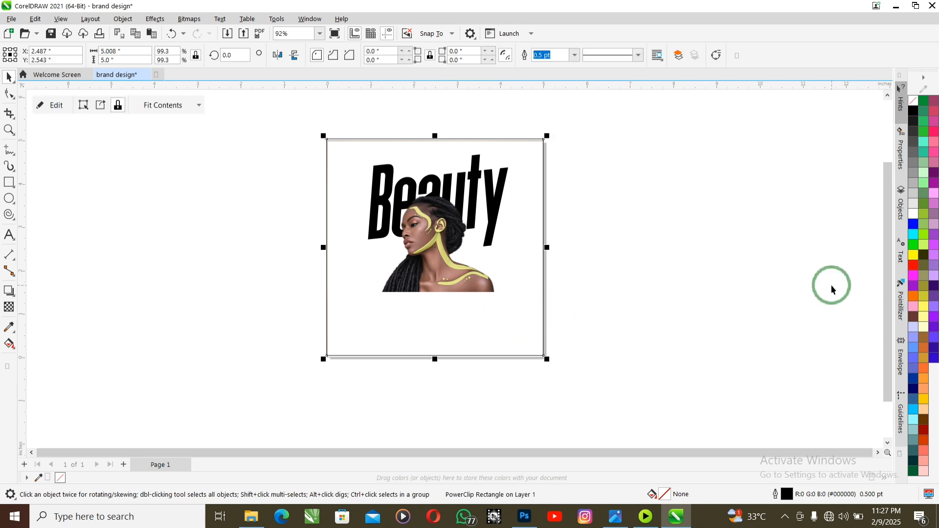
{"action": "left_click", "coordinate": [913, 307]}
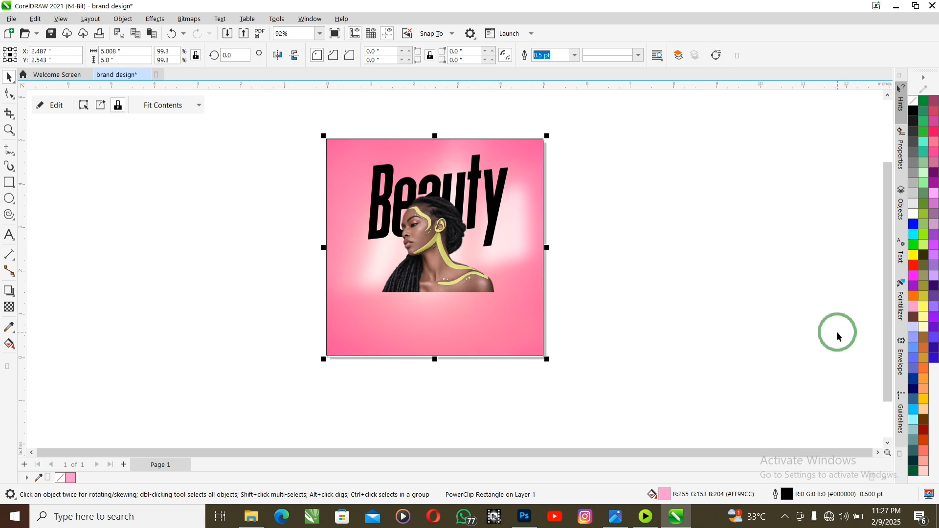
{"action": "left_click", "coordinate": [923, 472]}
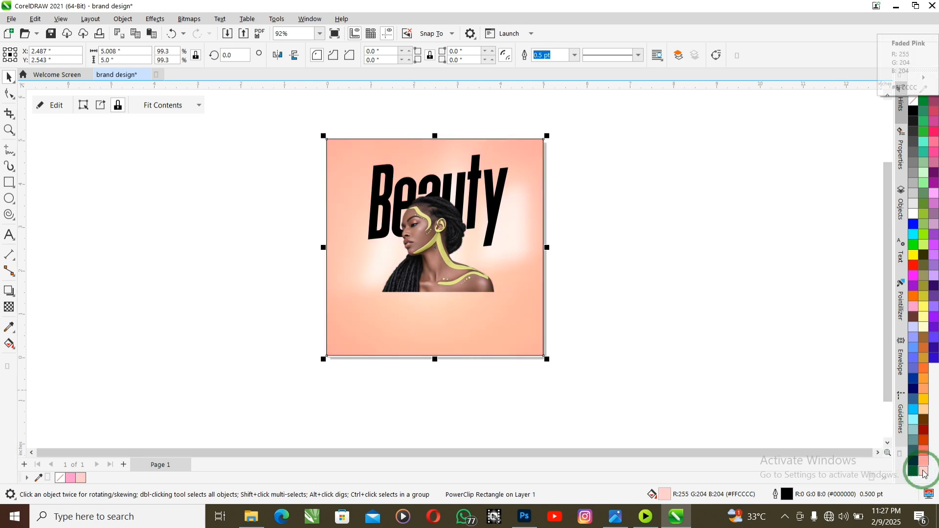
{"action": "right_click", "coordinate": [59, 477]}
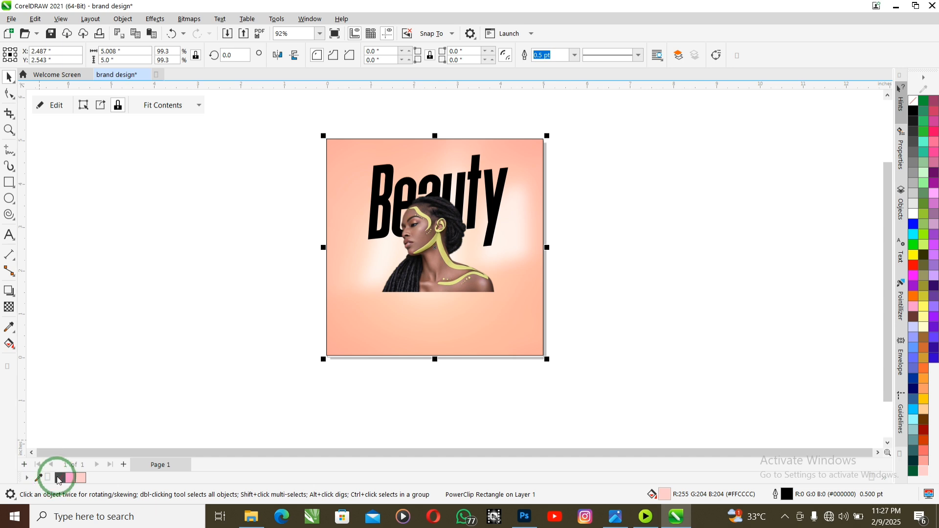
{"action": "left_click", "coordinate": [103, 323]}
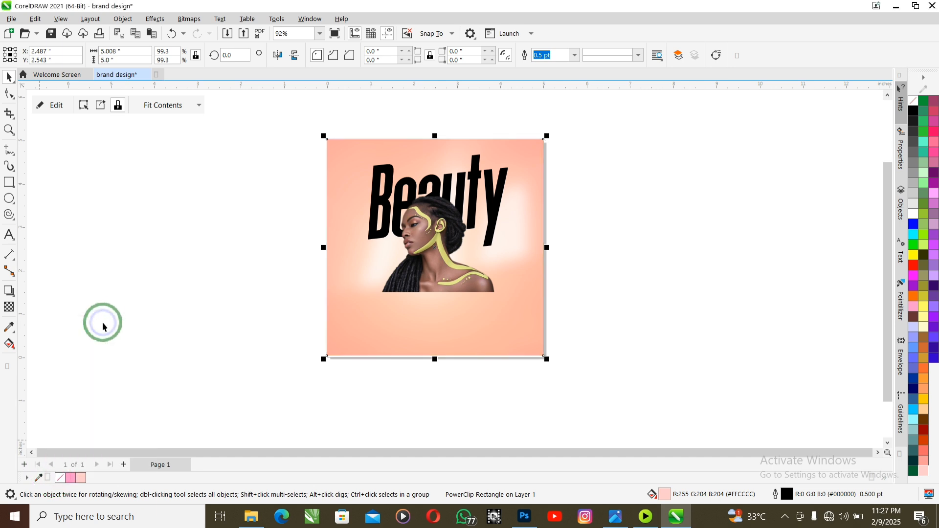
{"action": "left_click", "coordinate": [174, 264]}
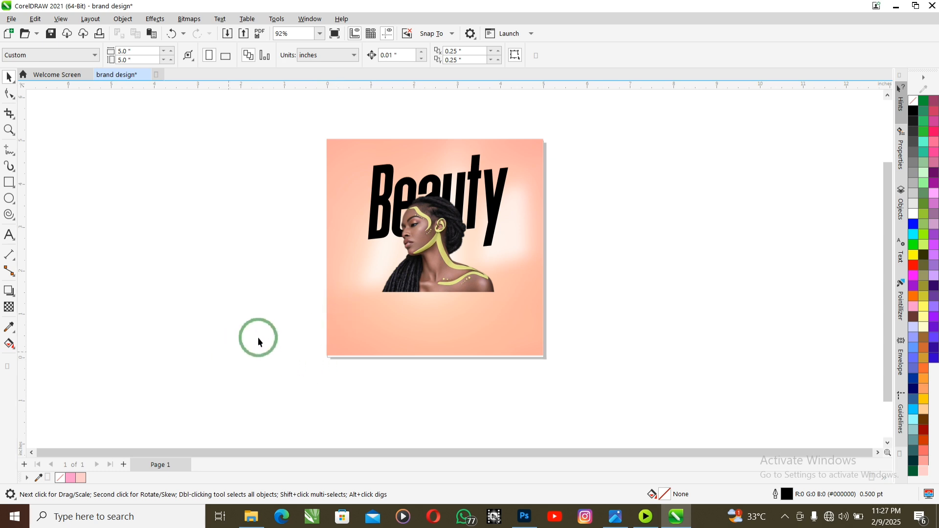
- Apply an elliptical fountain fill to the background rectangle, white at the centre and faded pink outside, and extend it past the page's right edge
{"action": "left_click", "coordinate": [11, 327]}
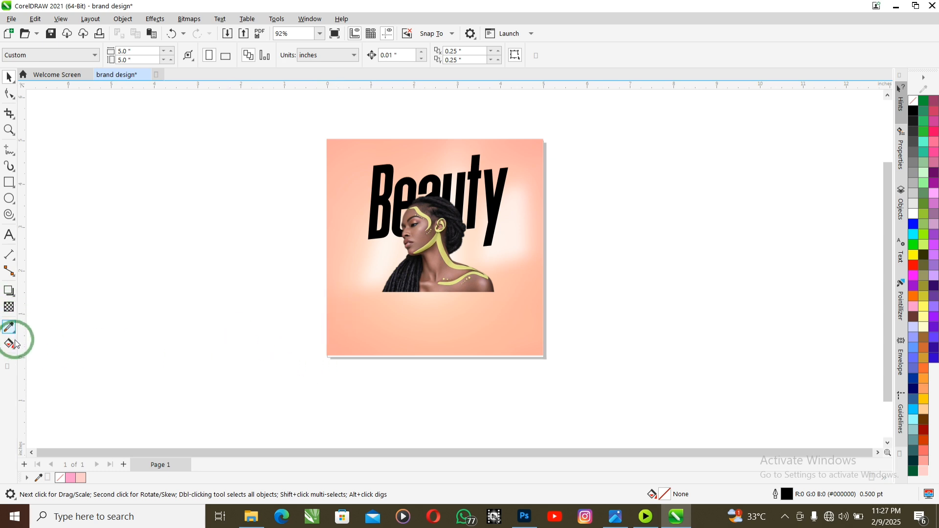
{"action": "left_click", "coordinate": [15, 343]}
{"action": "left_click", "coordinate": [356, 184]}
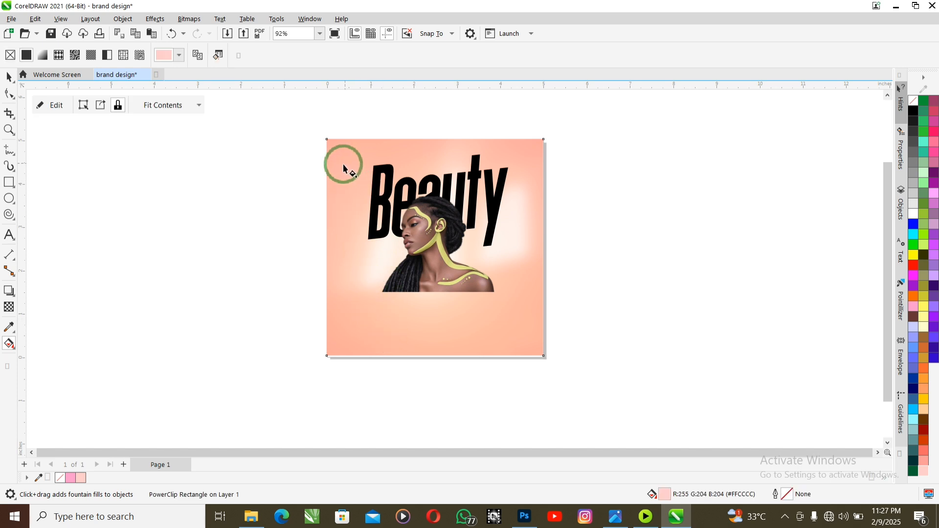
{"action": "left_click", "coordinate": [45, 55]}
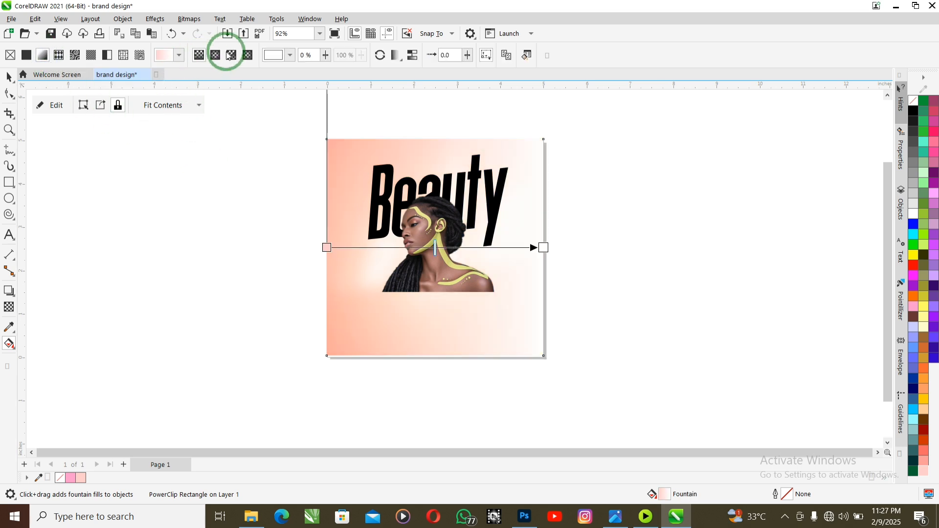
{"action": "left_click", "coordinate": [215, 55]}
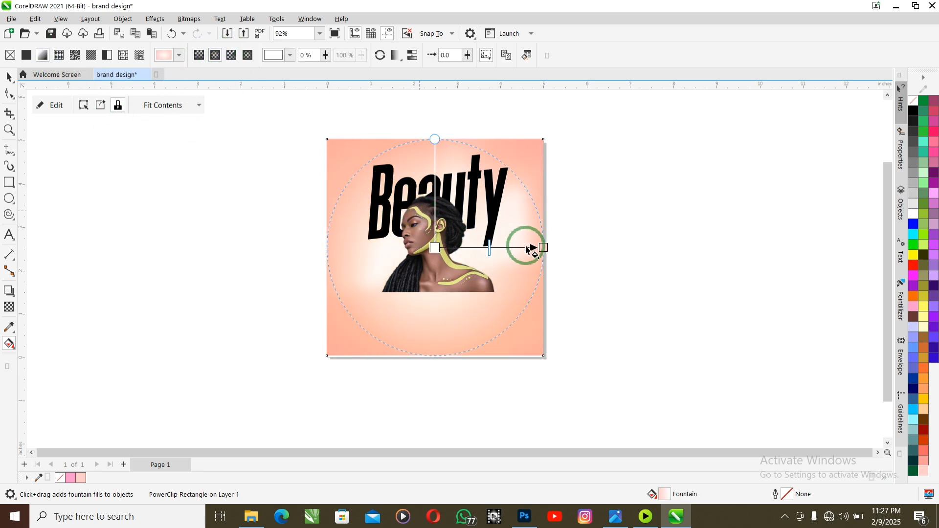
{"action": "left_click_drag", "start_coordinate": [545, 247], "coordinate": [581, 229]}
{"action": "left_click", "coordinate": [215, 55]}
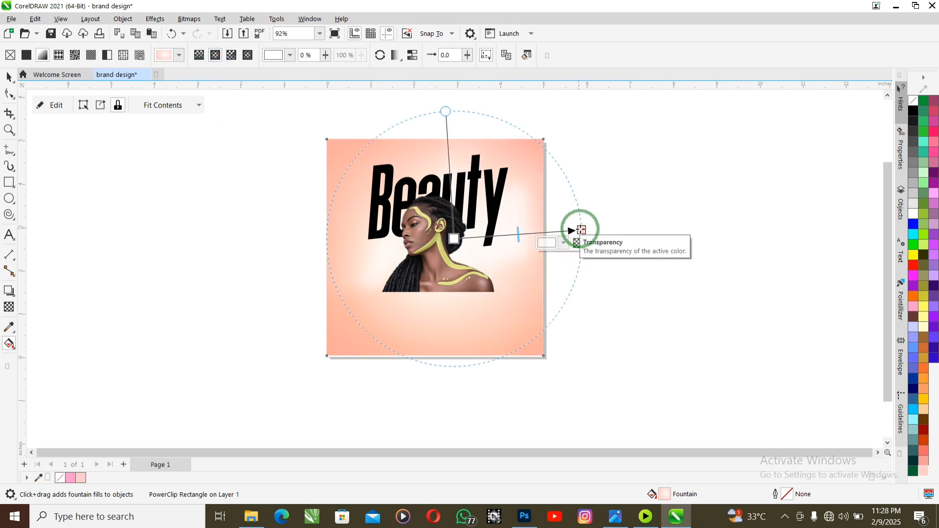
- Enlarge the background's elliptical fountain fill, shift it slightly left, and set its outer colour to #F59B9B
{"action": "left_click_drag", "start_coordinate": [577, 230], "coordinate": [614, 201]}
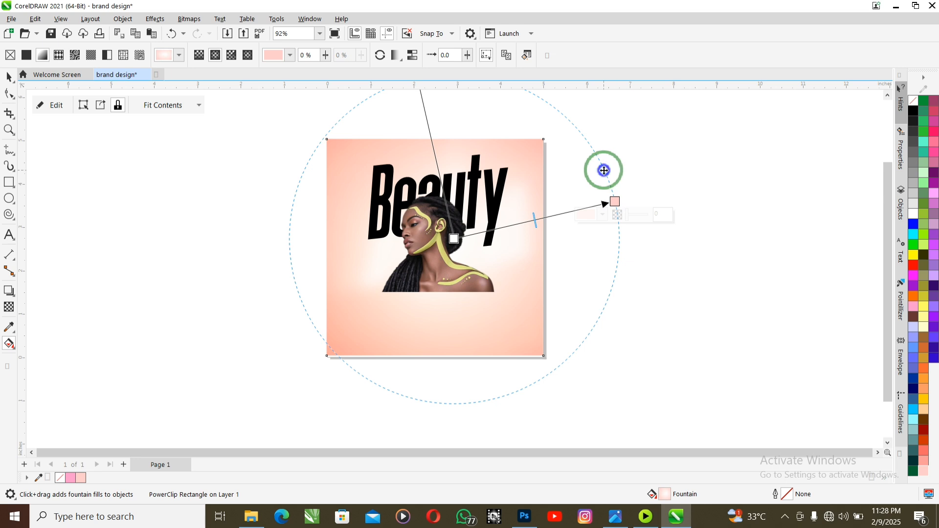
{"action": "left_click_drag", "start_coordinate": [603, 169], "coordinate": [580, 171]}
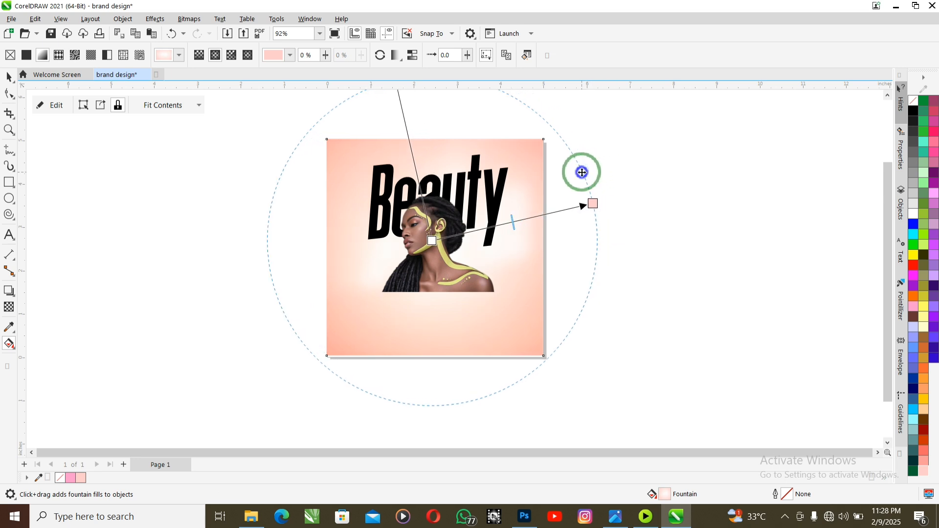
{"action": "left_click", "coordinate": [592, 202]}
{"action": "left_click", "coordinate": [580, 217]}
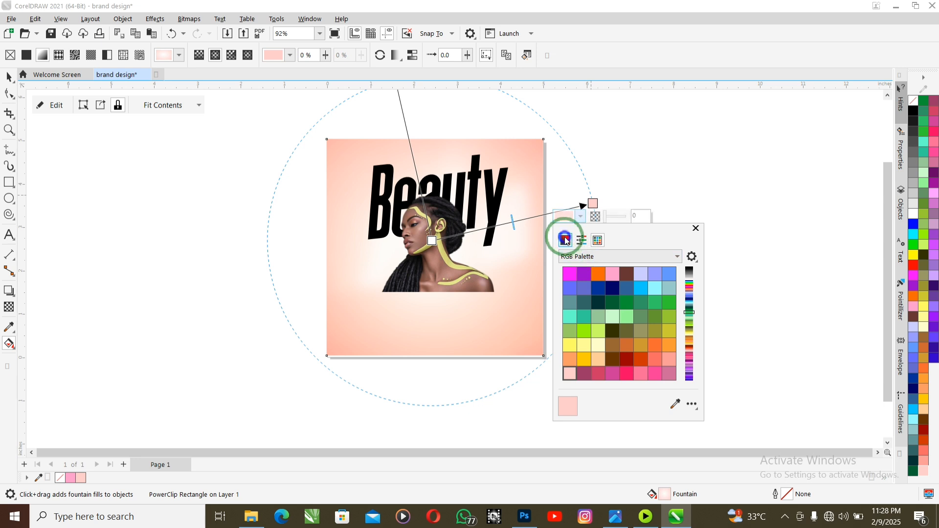
{"action": "left_click", "coordinate": [565, 240]}
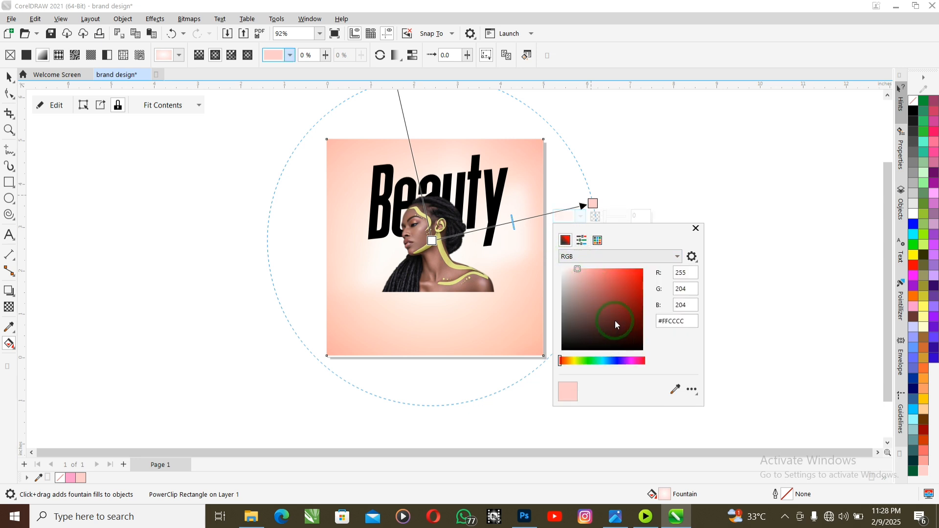
{"action": "left_click", "coordinate": [587, 269]}
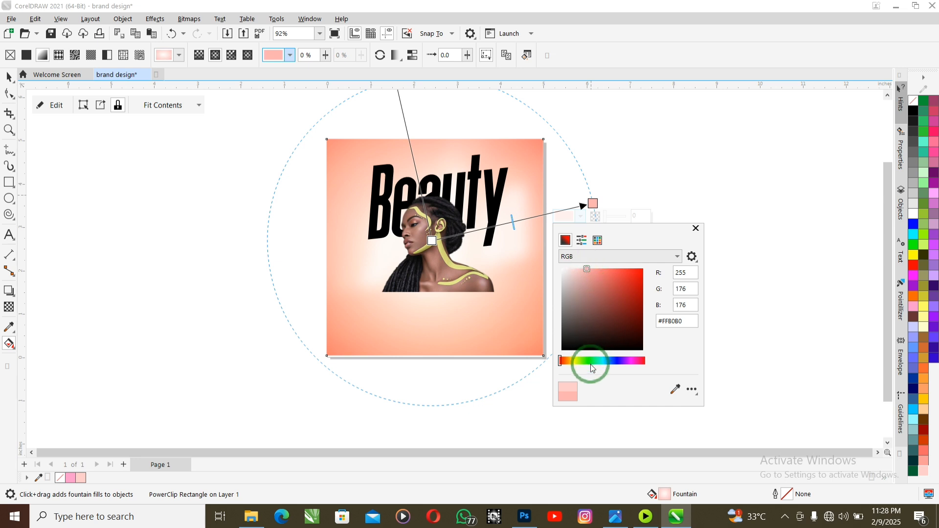
{"action": "left_click", "coordinate": [592, 272]}
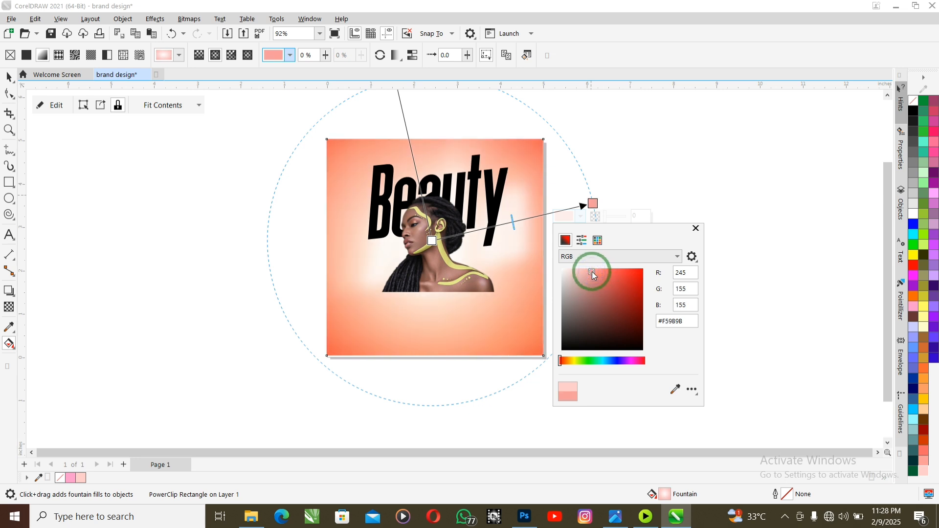
{"action": "left_click", "coordinate": [583, 213]}
- Extend the background's elliptical fill well beyond the page and move its midpoint out to the pink end, softening the tint
{"action": "left_click_drag", "start_coordinate": [591, 202], "coordinate": [712, 189]}
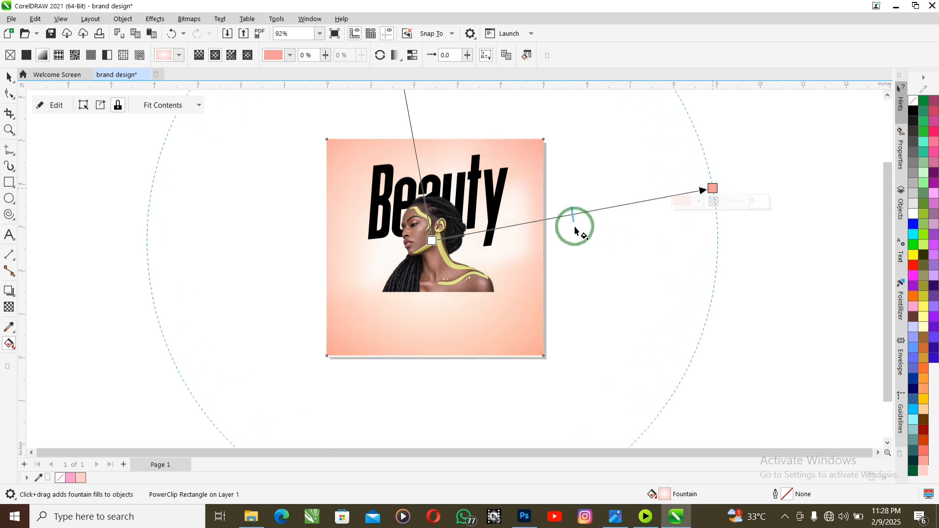
{"action": "left_click_drag", "start_coordinate": [574, 213], "coordinate": [704, 190]}
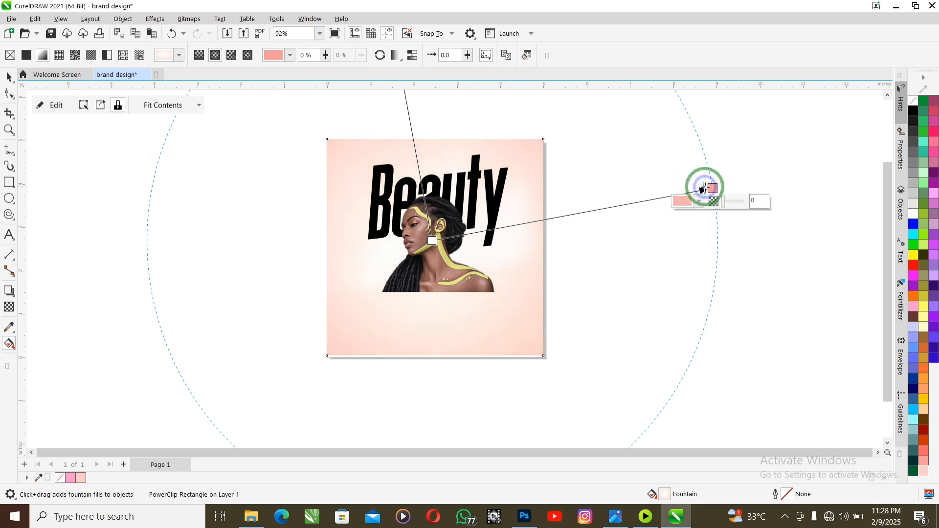
{"action": "left_click", "coordinate": [9, 77]}
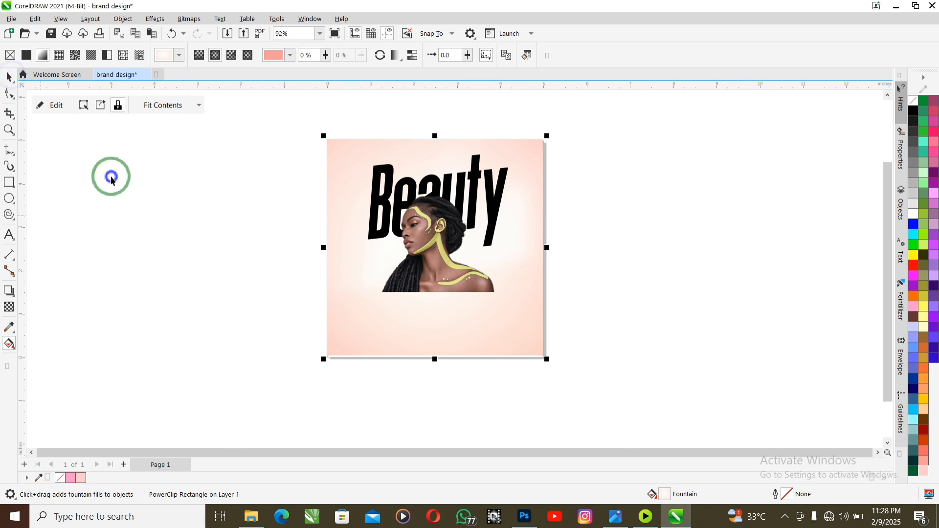
{"action": "left_click", "coordinate": [204, 271]}
{"action": "key", "text": "shift+F4"}
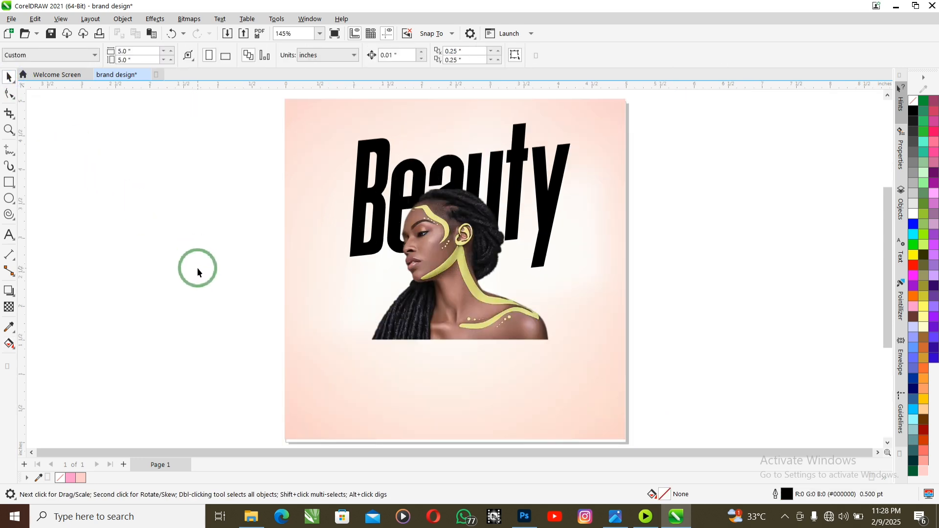
- Draw a rectangle about 3.57 by 1.32 inches below the model's shoulders and centre it horizontally on the background
{"action": "left_click", "coordinate": [9, 182]}
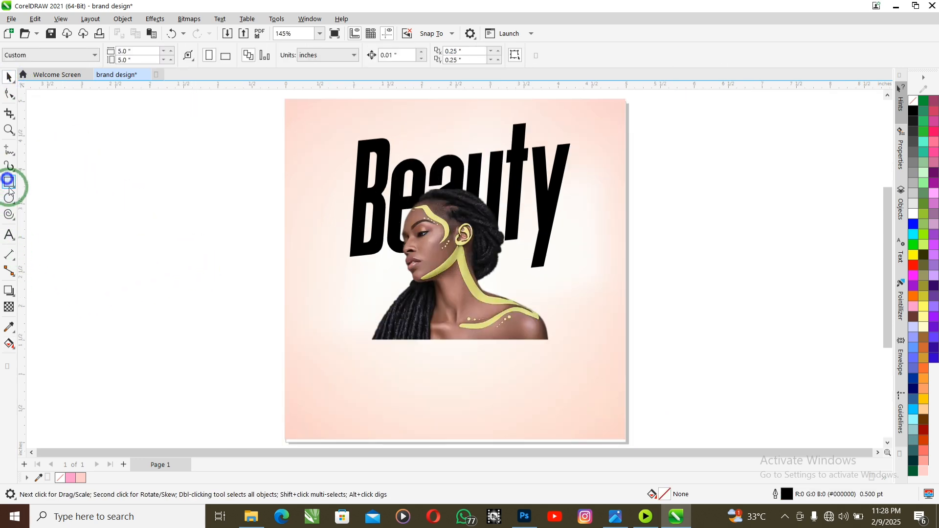
{"action": "left_click_drag", "start_coordinate": [341, 327], "coordinate": [582, 416]}
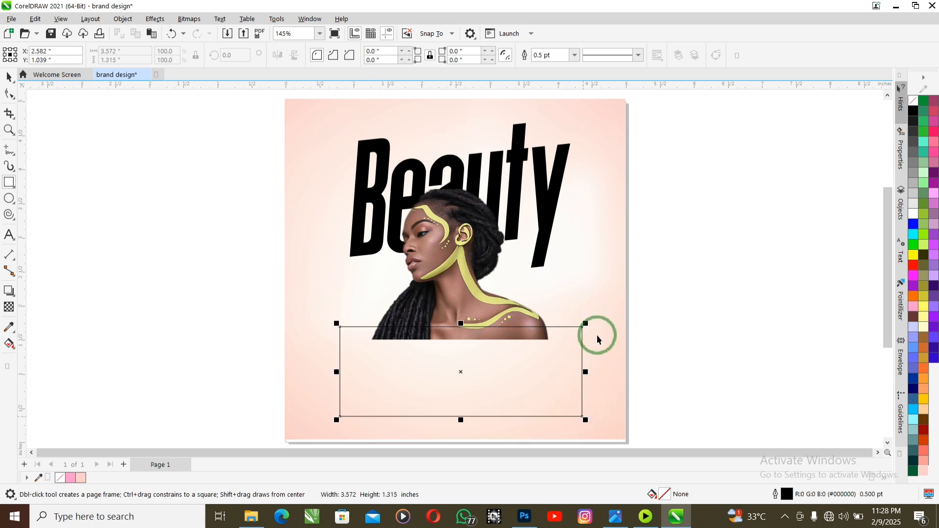
{"action": "key", "text": "space"}
{"action": "left_click", "coordinate": [606, 300], "text": "shift"}
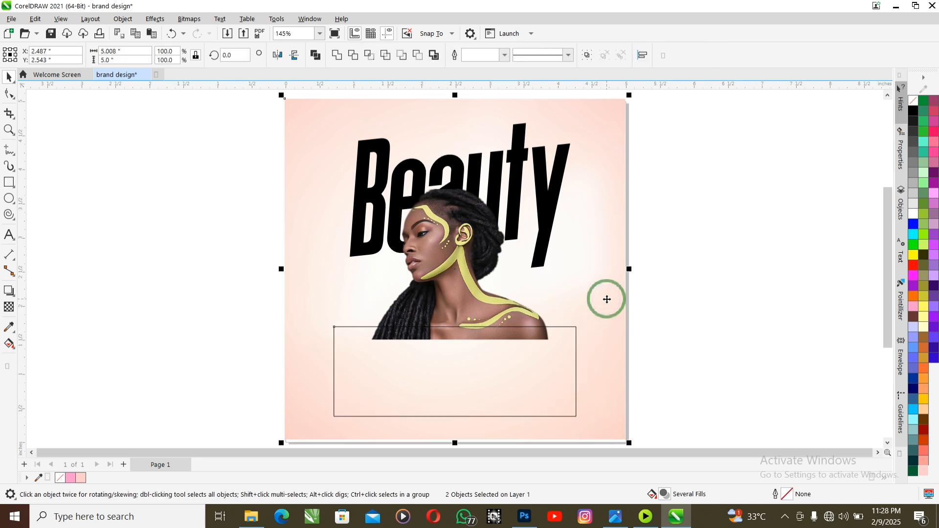
{"action": "left_click", "coordinate": [705, 271]}
{"action": "left_click", "coordinate": [399, 374]}
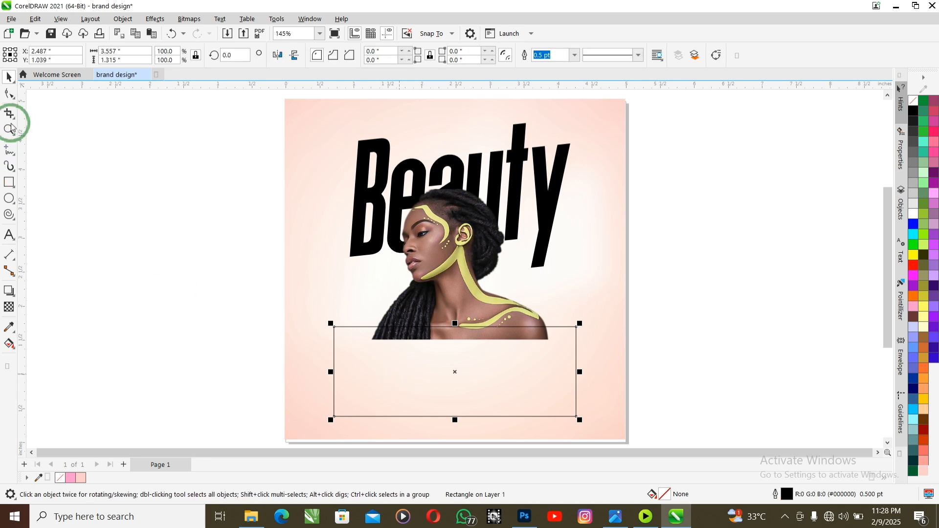
- Round only the two upper corners of the new rectangle to a radius of about 0.39 inches
{"action": "left_click", "coordinate": [13, 99]}
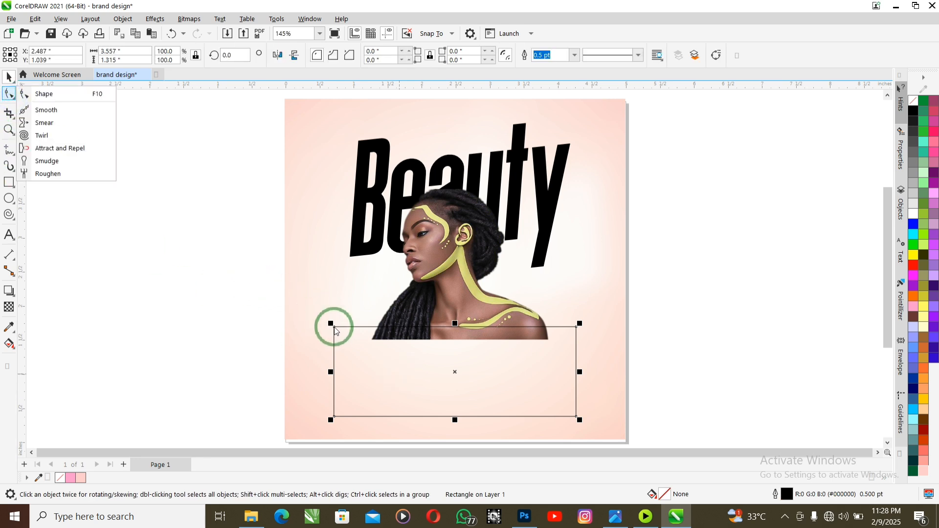
{"action": "left_click", "coordinate": [9, 77]}
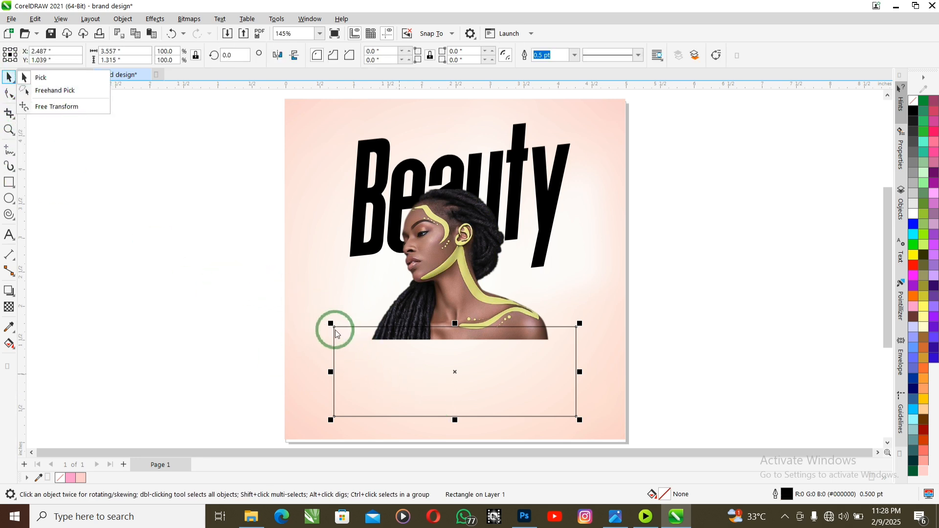
{"action": "left_click", "coordinate": [9, 93]}
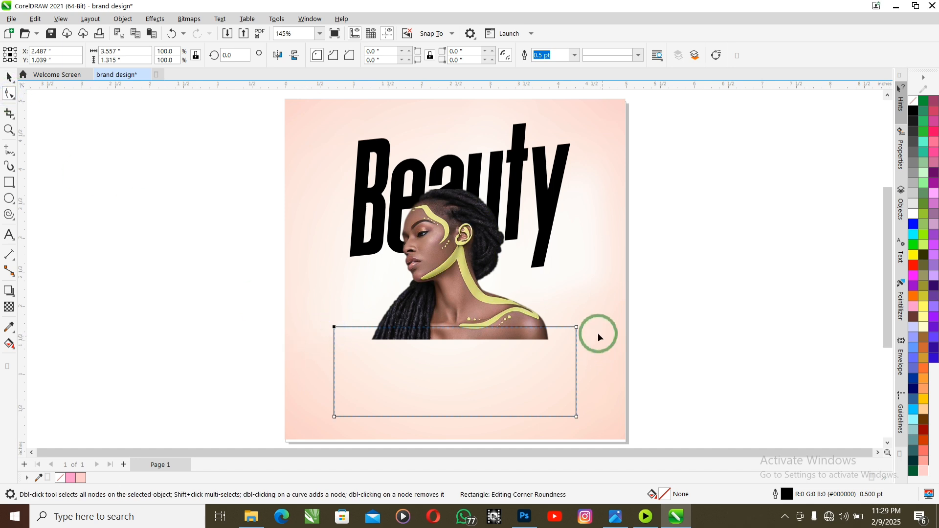
{"action": "left_click", "coordinate": [576, 327]}
{"action": "left_click_drag", "start_coordinate": [576, 326], "coordinate": [550, 332]}
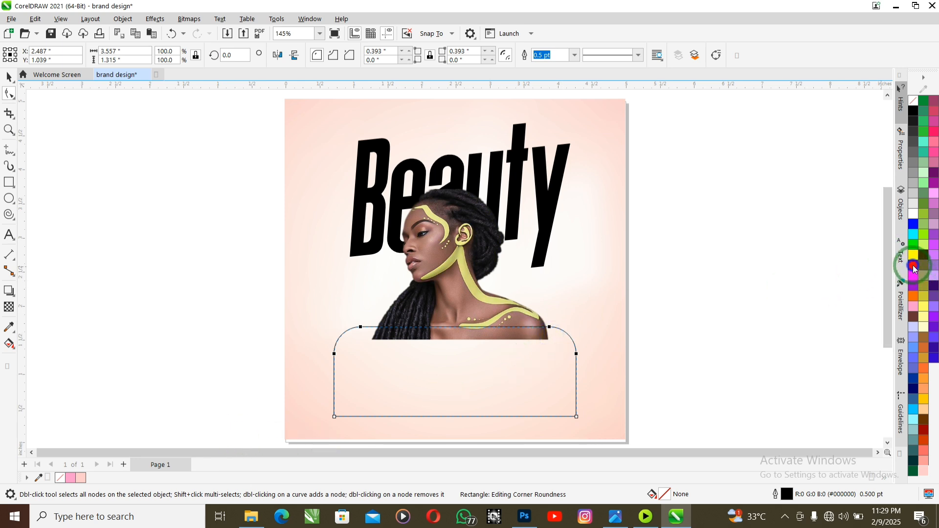
- Fill the rounded rectangle with a vertical linear fountain fill from red (#FF0000) at the top to dark red (#750D0D) at the bottom
{"action": "left_click", "coordinate": [913, 265]}
{"action": "left_click", "coordinate": [9, 343]}
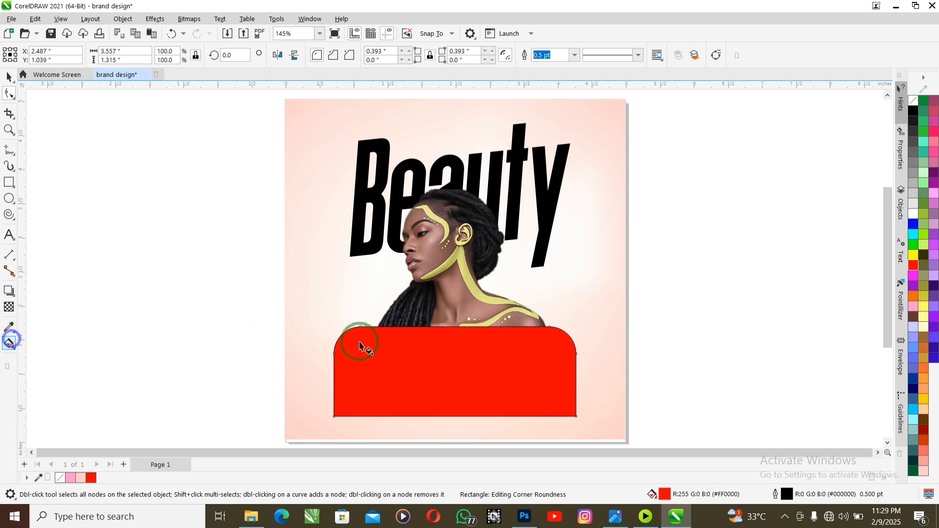
{"action": "left_click_drag", "start_coordinate": [438, 324], "coordinate": [443, 410]}
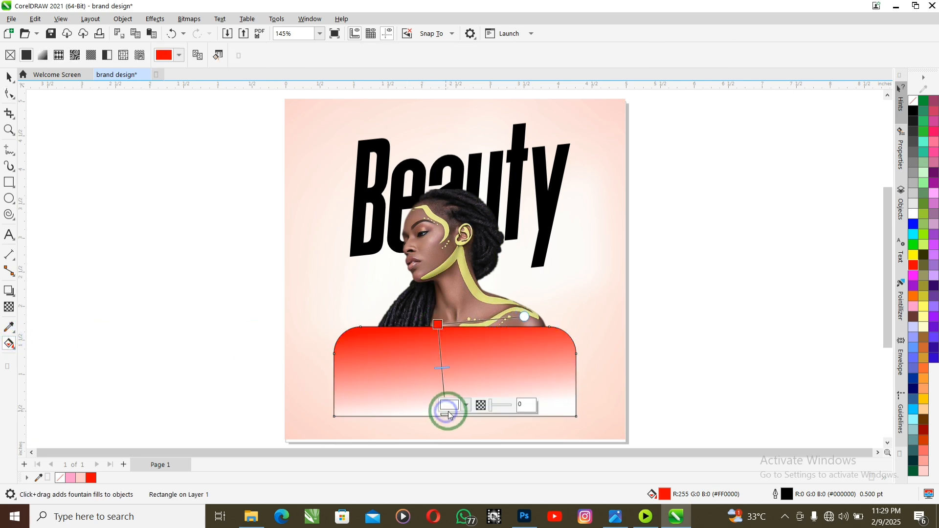
{"action": "left_click", "coordinate": [467, 405]}
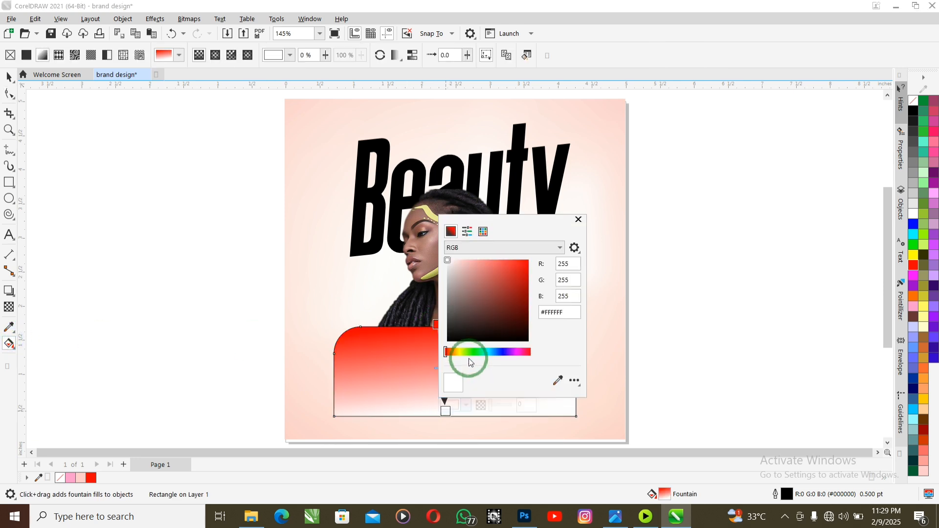
{"action": "left_click_drag", "start_coordinate": [515, 290], "coordinate": [520, 306]}
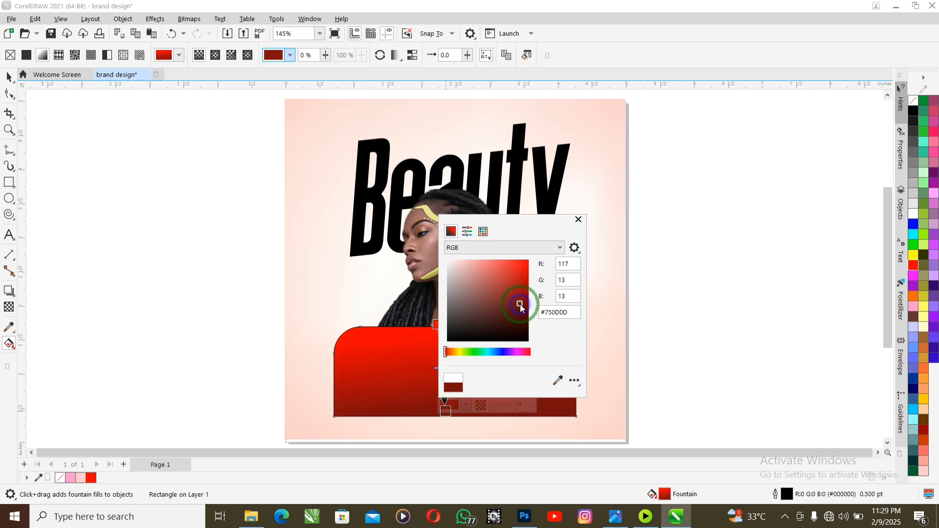
{"action": "left_click", "coordinate": [445, 416]}
{"action": "left_click_drag", "start_coordinate": [445, 416], "coordinate": [441, 416]}
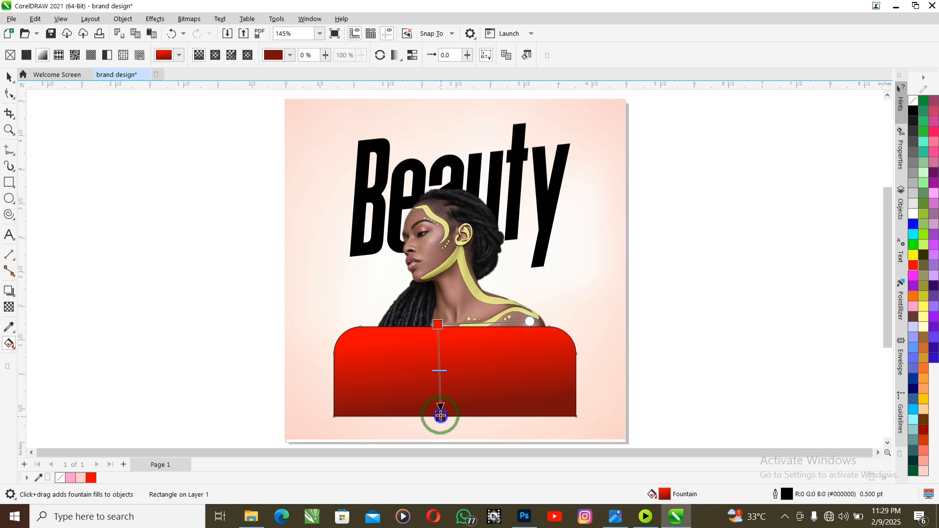
- Remove the outline from the red rounded rectangle and leave nothing selected
{"action": "left_click", "coordinate": [9, 77]}
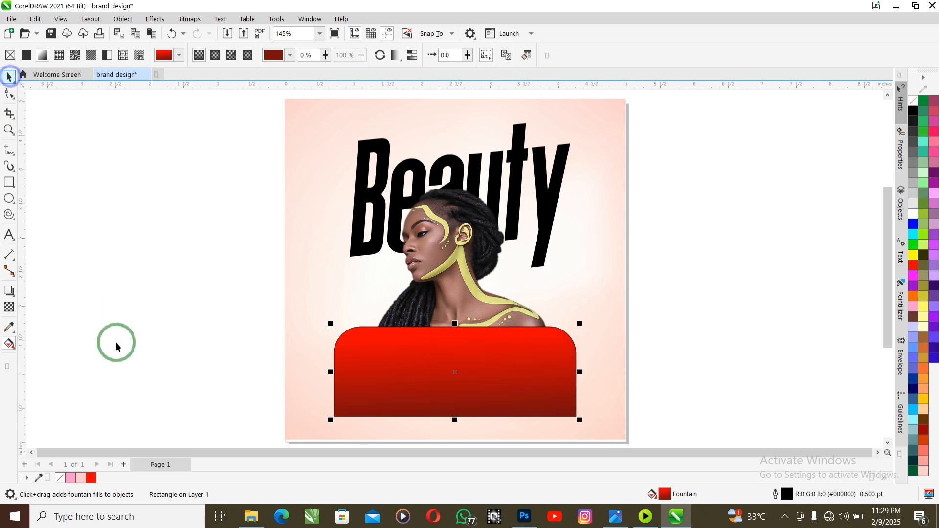
{"action": "right_click", "coordinate": [57, 479]}
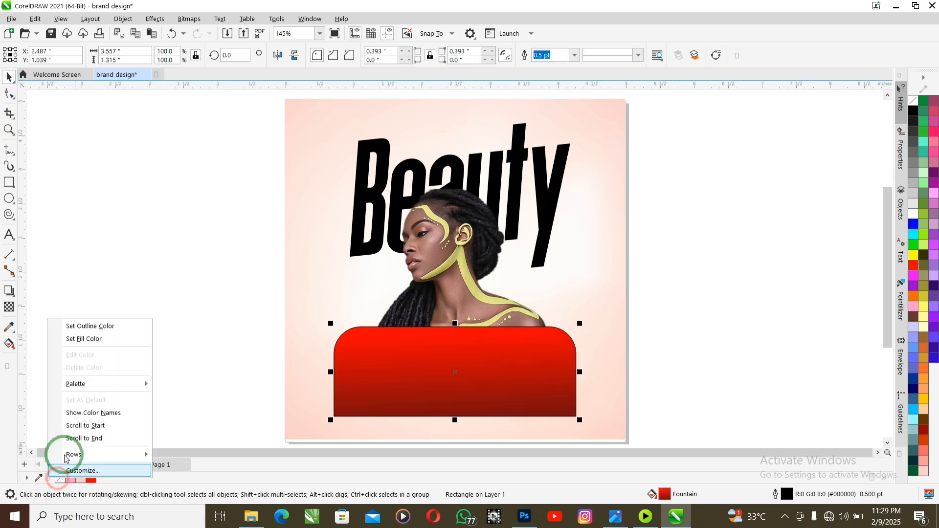
{"action": "left_click", "coordinate": [102, 318]}
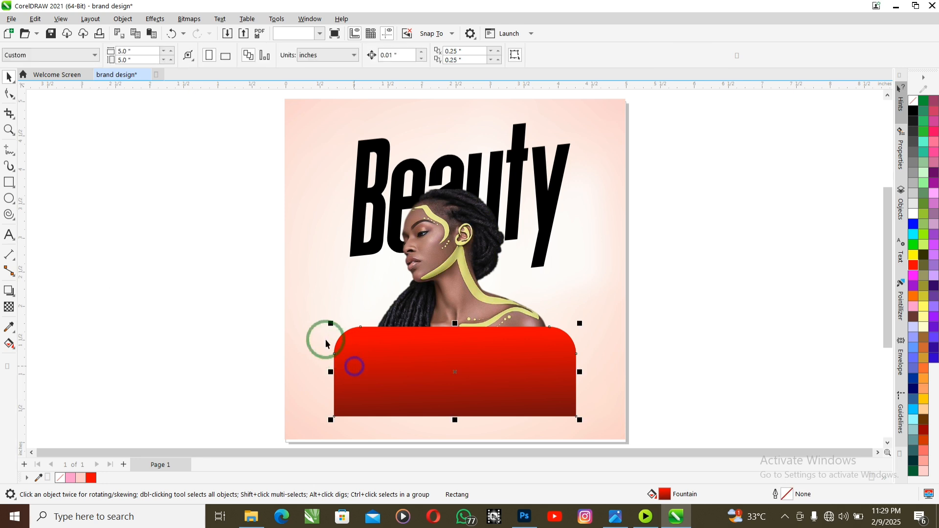
{"action": "left_click", "coordinate": [299, 314], "text": "shift"}
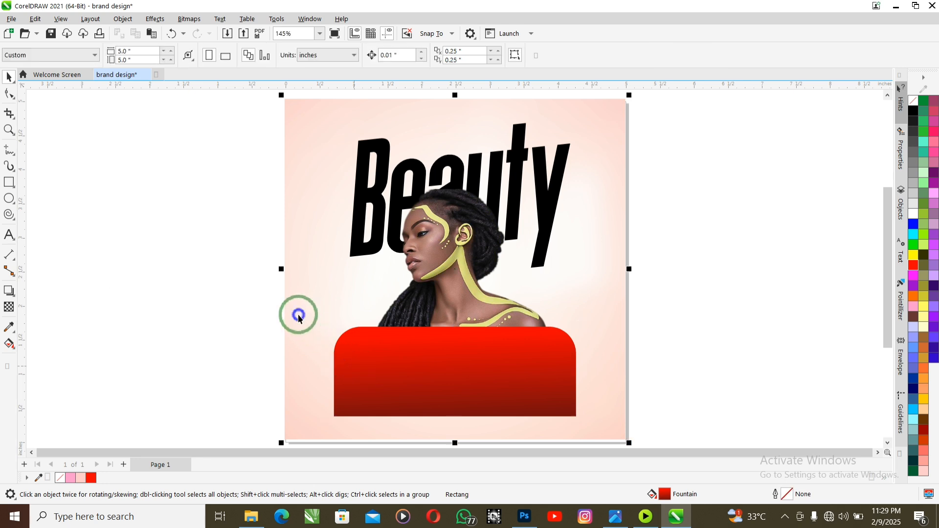
{"action": "left_click", "coordinate": [158, 261]}
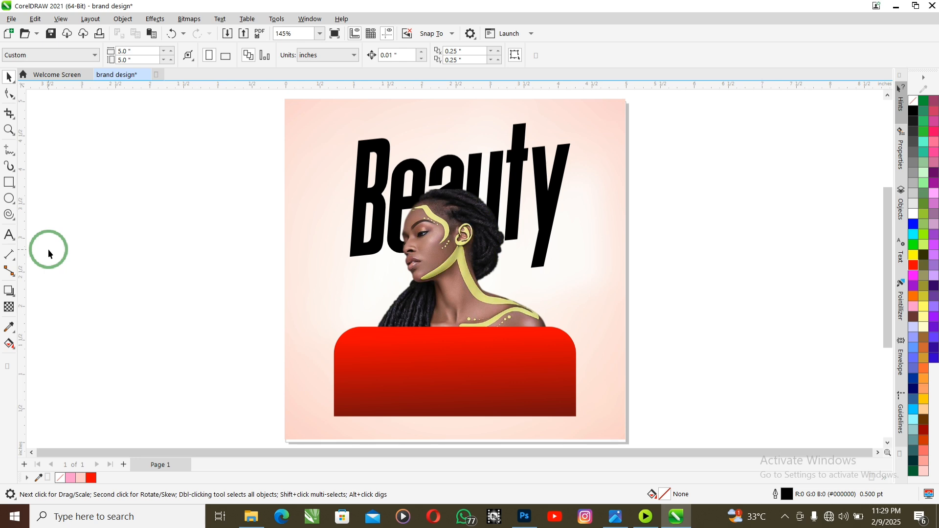
- Bring the "blueee" night skyline image from the beauty resource file folder into the CorelDRAW design
{"action": "left_click", "coordinate": [250, 517]}
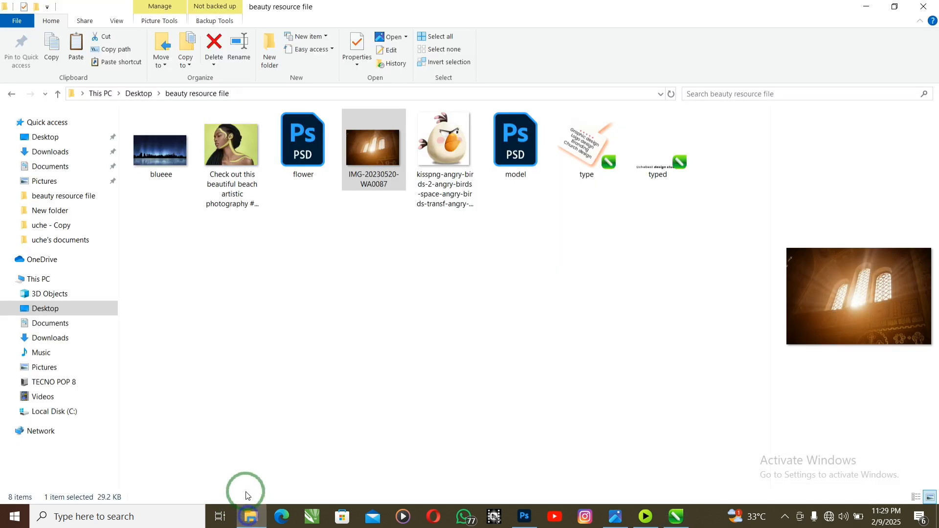
{"action": "left_click", "coordinate": [161, 146]}
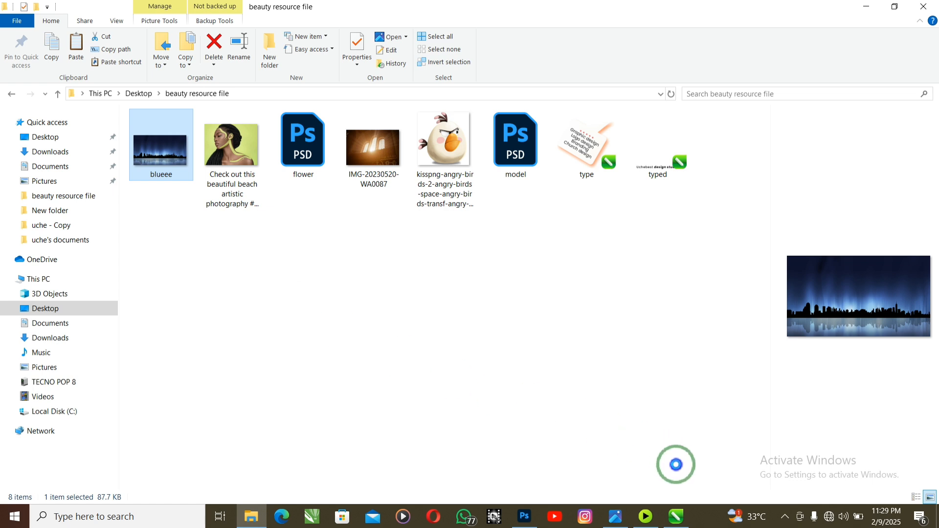
{"action": "left_click", "coordinate": [677, 517]}
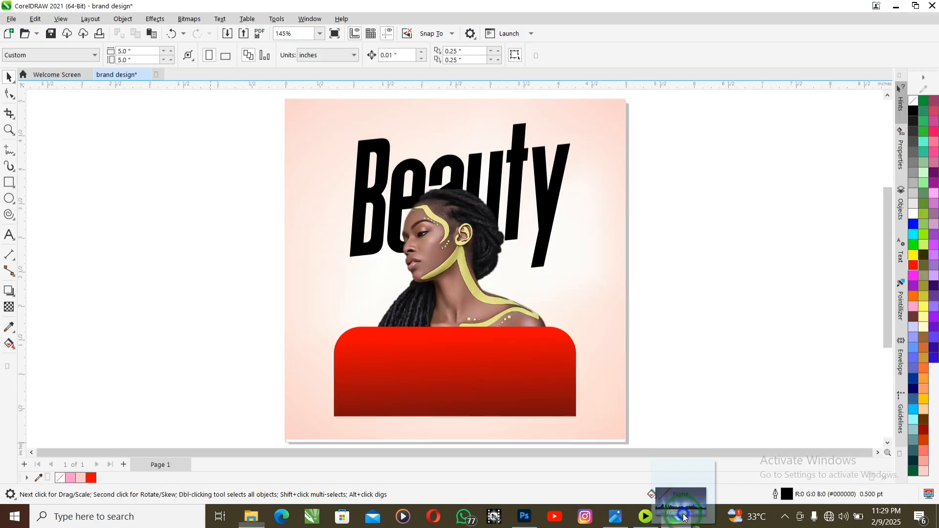
{"action": "key", "text": "ctrl+v"}
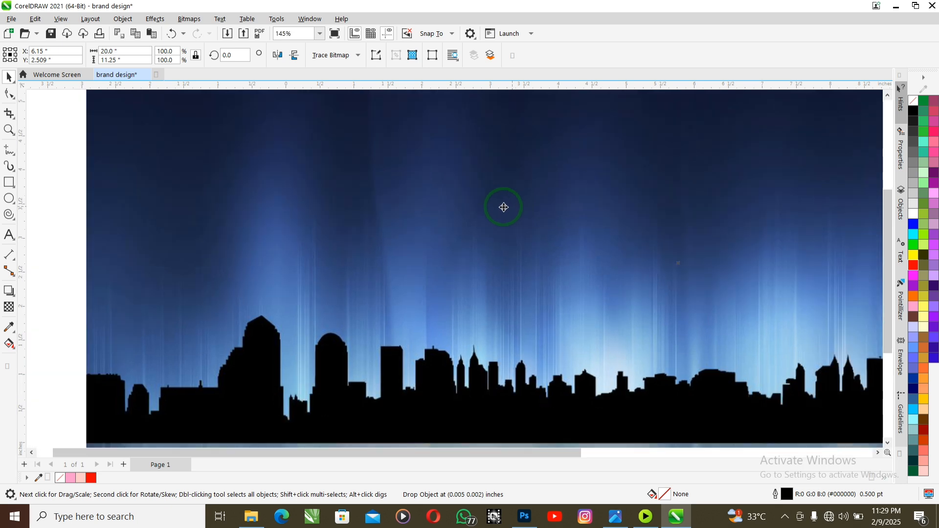
- Scale the skyline image down to about 6.97 by 3.92 inches and place it just left of the page
{"action": "scroll", "coordinate": [503, 203], "scroll_direction": "down", "scroll_amount": 3}
{"action": "scroll", "coordinate": [347, 105], "scroll_direction": "down", "scroll_amount": 3}
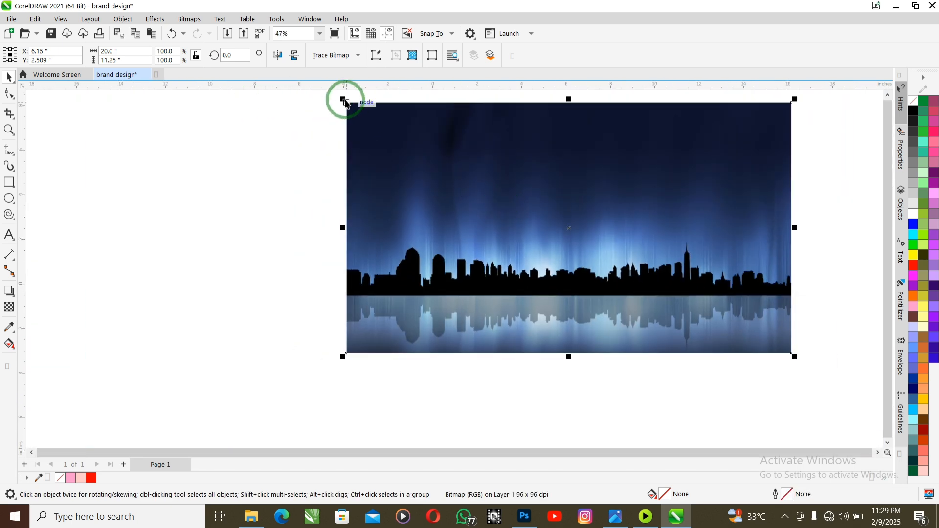
{"action": "left_click_drag", "start_coordinate": [344, 102], "coordinate": [421, 209]}
{"action": "left_click_drag", "start_coordinate": [563, 229], "coordinate": [362, 205]}
{"action": "left_click_drag", "start_coordinate": [403, 228], "coordinate": [497, 329]}
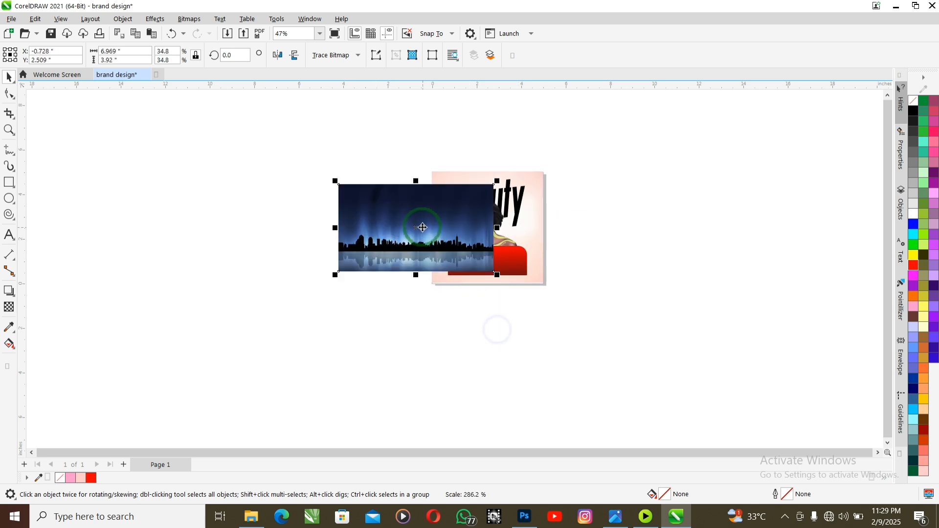
{"action": "scroll", "coordinate": [416, 226], "scroll_direction": "up", "scroll_amount": 1}
{"action": "left_click_drag", "start_coordinate": [416, 227], "coordinate": [337, 218]}
{"action": "scroll", "coordinate": [337, 218], "scroll_direction": "up", "scroll_amount": 1}
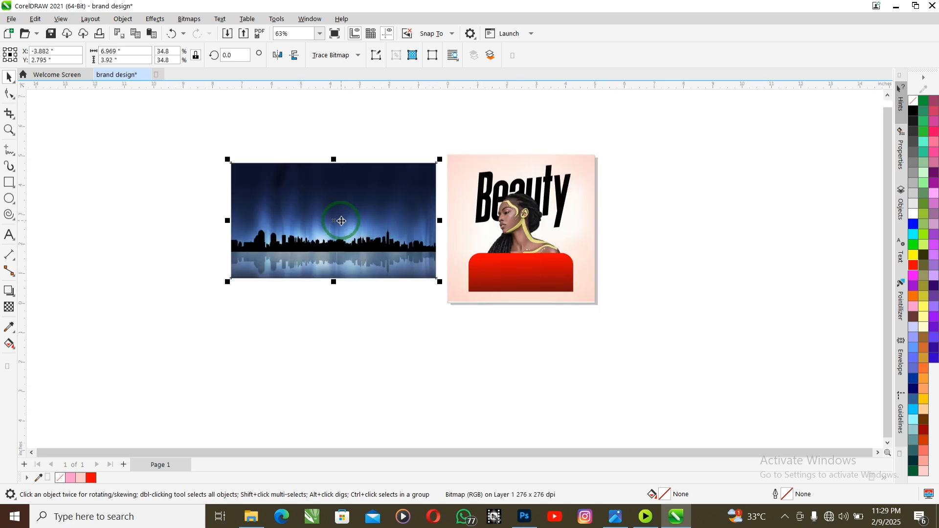
- Fade out the skyline image's lower edge with a vertical linear transparency and convert it to a 300 dpi RGB bitmap
{"action": "left_click", "coordinate": [11, 312]}
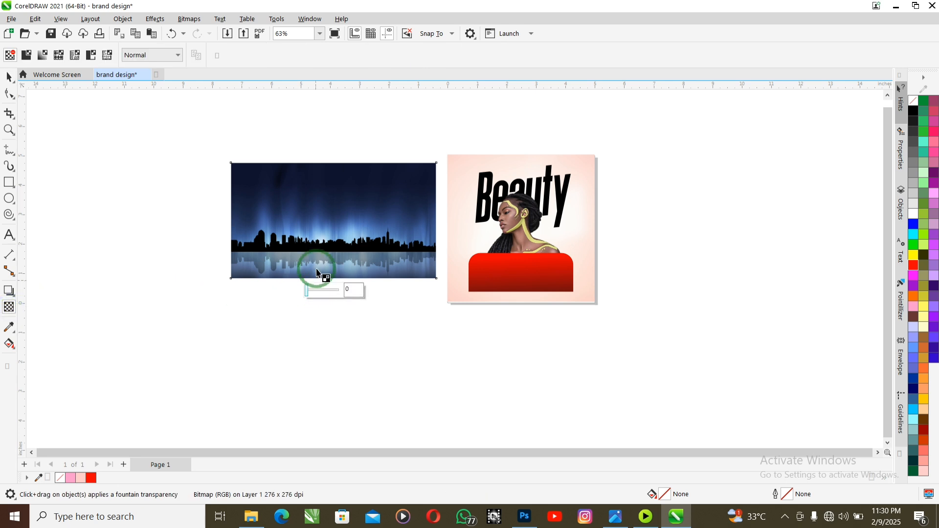
{"action": "left_click_drag", "start_coordinate": [319, 239], "coordinate": [320, 279]}
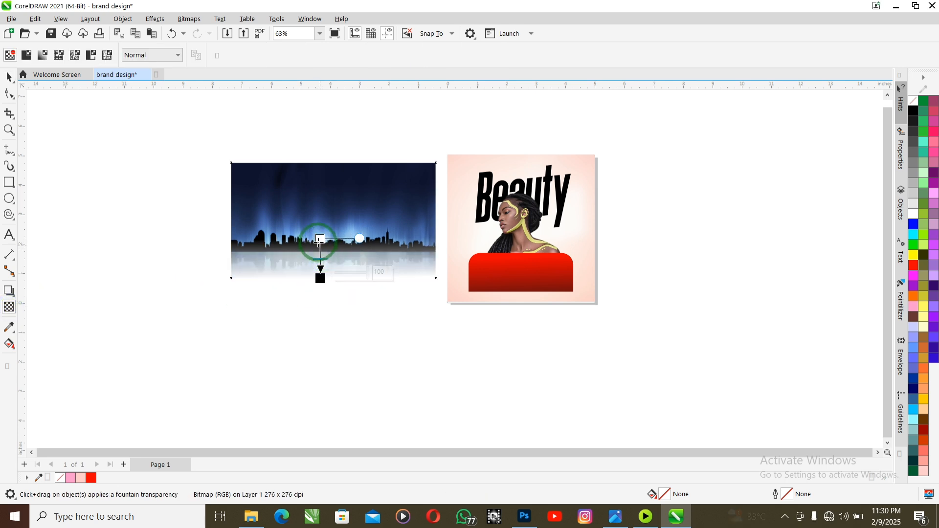
{"action": "left_click", "coordinate": [192, 21]}
{"action": "left_click", "coordinate": [198, 31]}
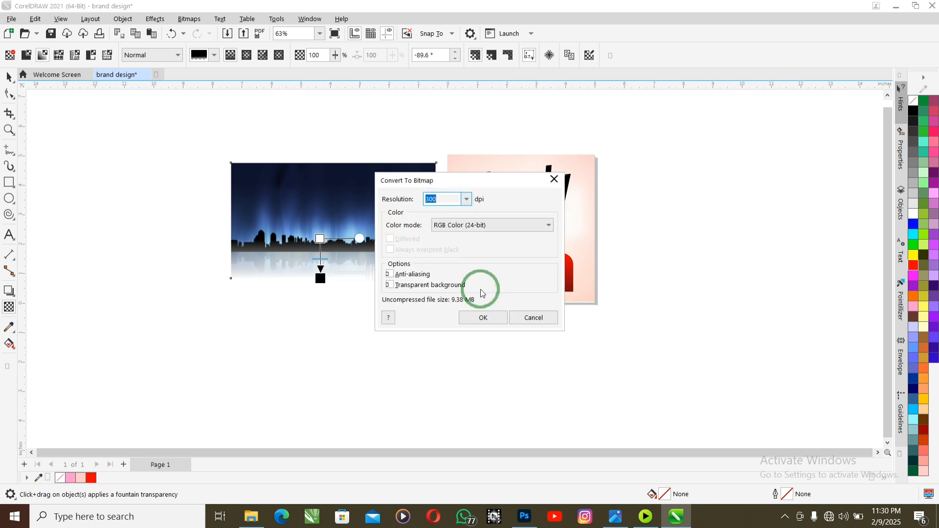
{"action": "left_click", "coordinate": [483, 317]}
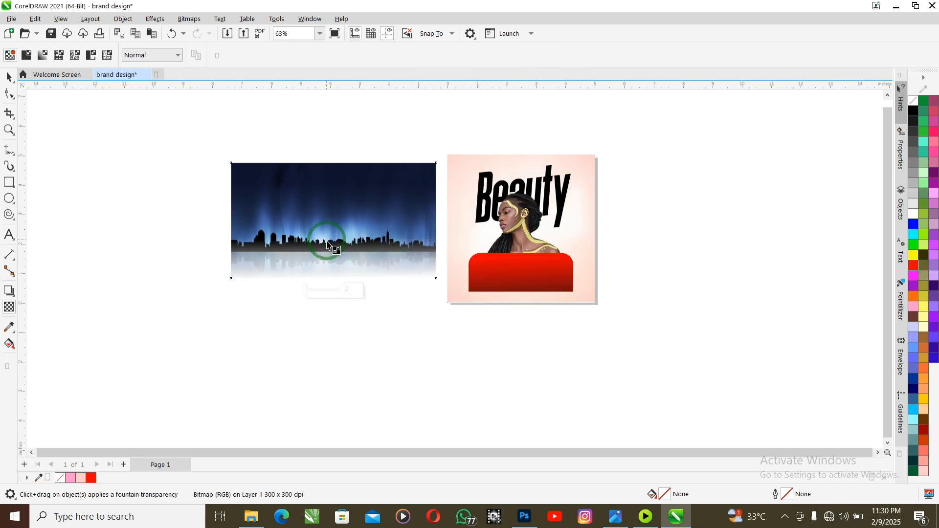
- Fade out the skyline's upper sky with an upward linear transparency and convert the result to a 300 dpi RGB bitmap
{"action": "left_click_drag", "start_coordinate": [330, 245], "coordinate": [329, 197]}
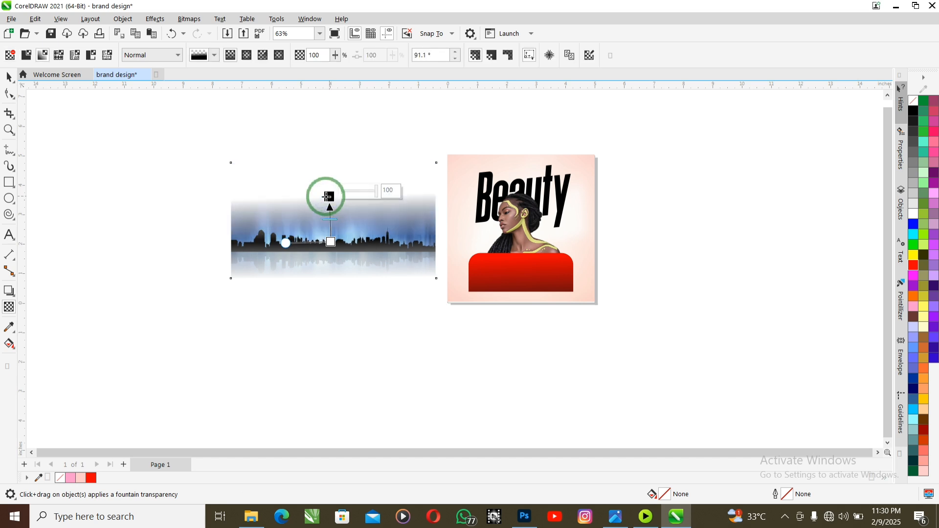
{"action": "left_click", "coordinate": [191, 20]}
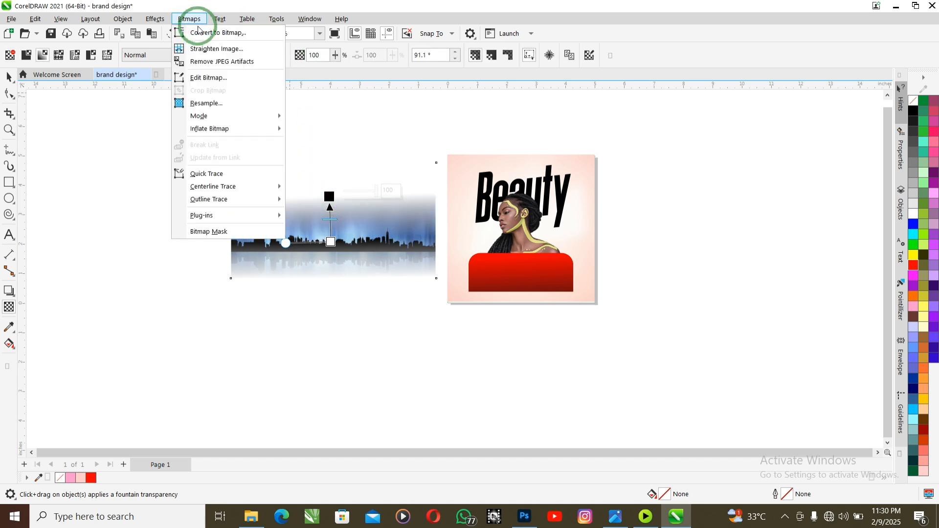
{"action": "left_click", "coordinate": [195, 32]}
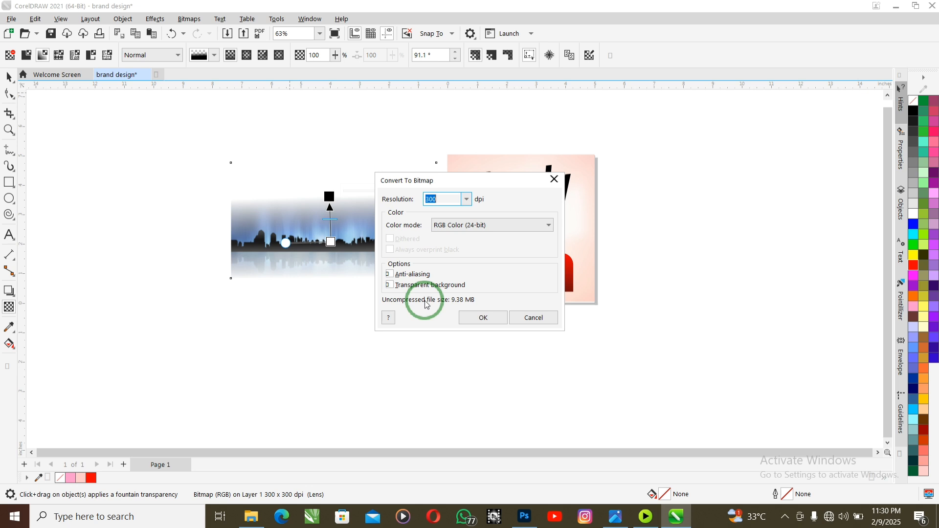
{"action": "left_click", "coordinate": [481, 317]}
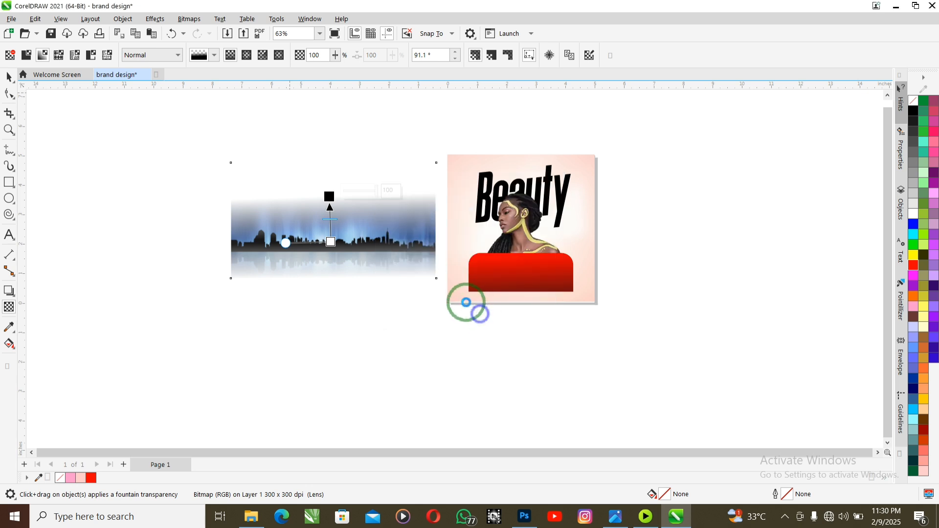
- Apply a Gaussian Blur with a 10-pixel radius to the skyline bitmap
{"action": "left_click", "coordinate": [155, 19]}
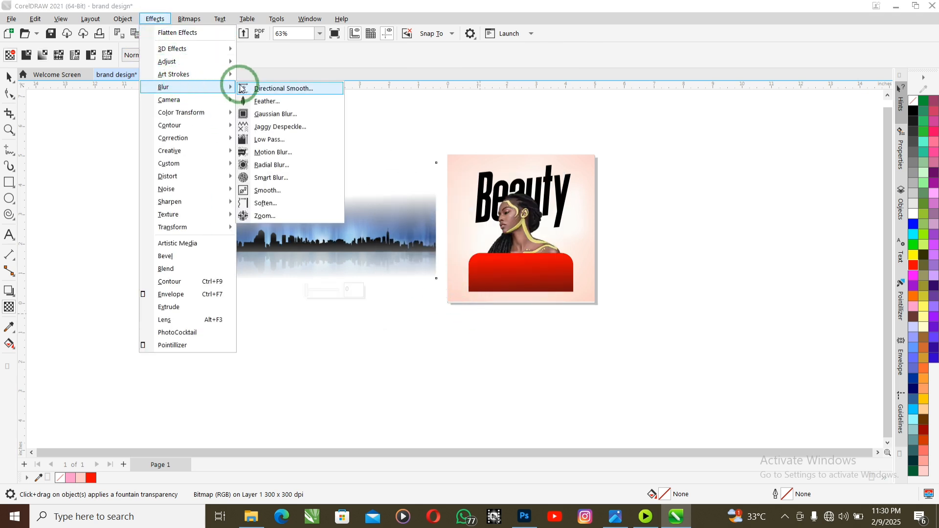
{"action": "left_click", "coordinate": [345, 164]}
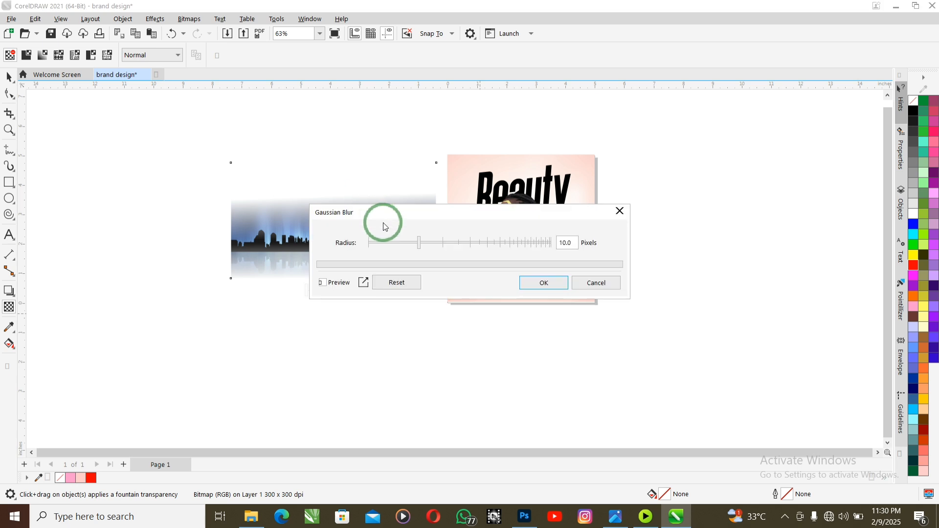
{"action": "left_click", "coordinate": [418, 245]}
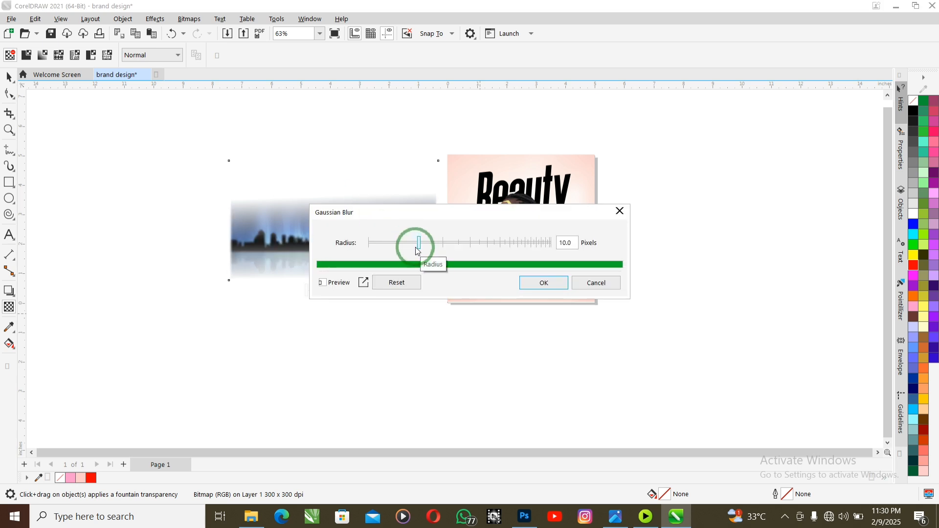
{"action": "left_click", "coordinate": [540, 282]}
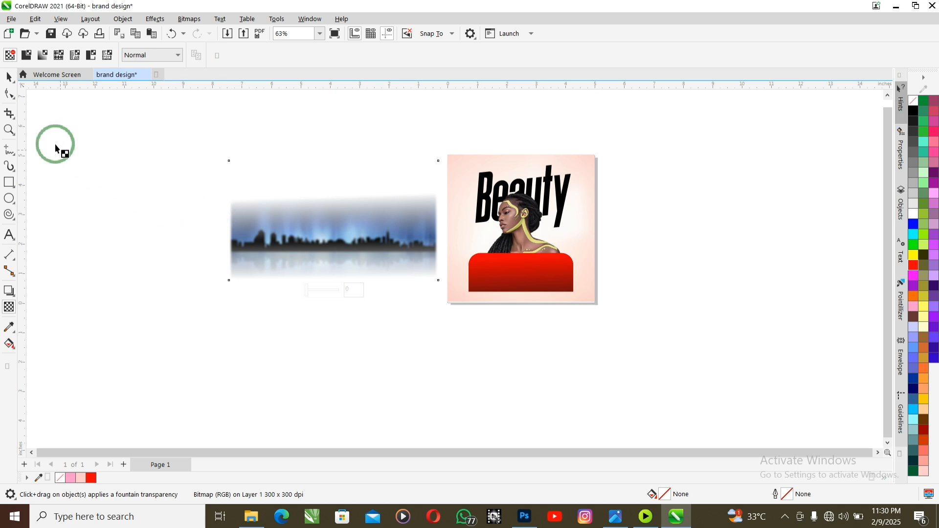
- PowerClip the skyline into the pink background and scale it to about 5.98 by 3.41 inches, centred across the page behind the model
{"action": "left_click", "coordinate": [7, 78]}
{"action": "left_click_drag", "start_coordinate": [362, 253], "coordinate": [473, 240]}
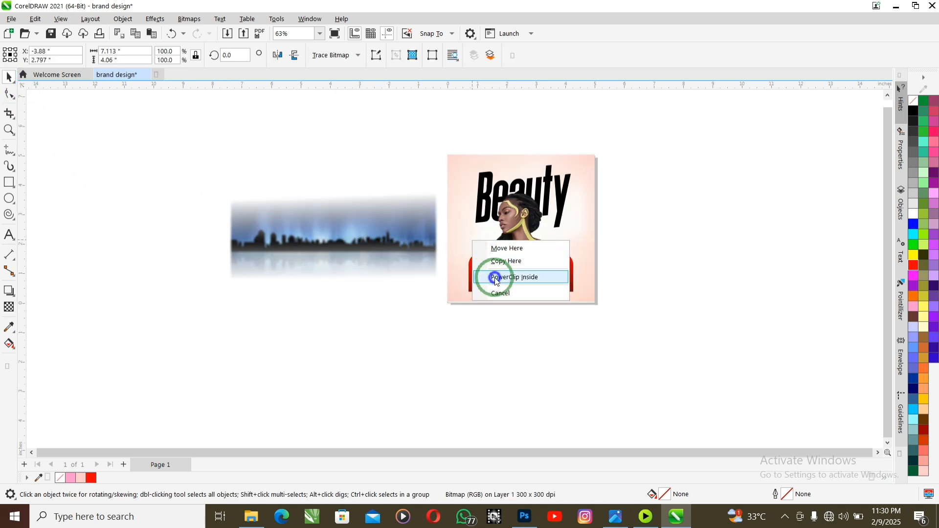
{"action": "left_click", "coordinate": [495, 275]}
{"action": "left_click_drag", "start_coordinate": [473, 238], "coordinate": [590, 248]}
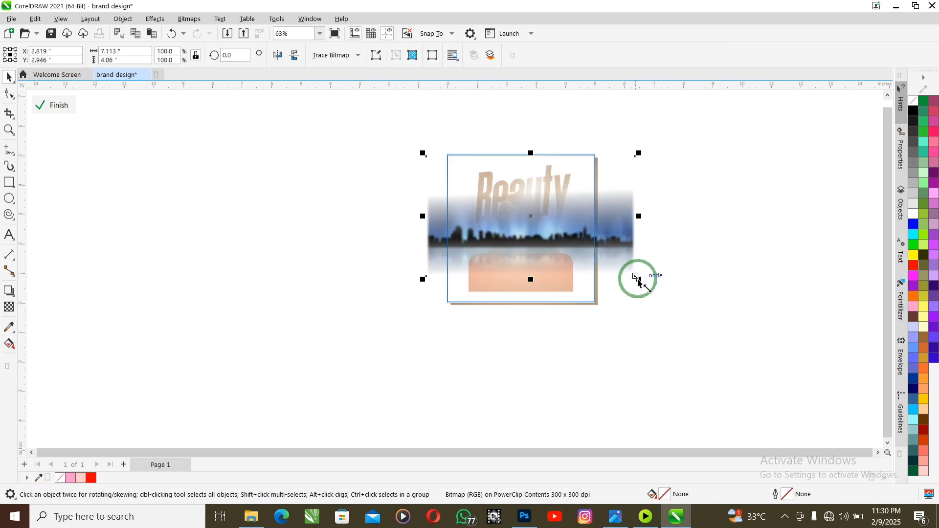
{"action": "left_click_drag", "start_coordinate": [637, 282], "coordinate": [627, 276]}
{"action": "left_click_drag", "start_coordinate": [566, 250], "coordinate": [565, 250]}
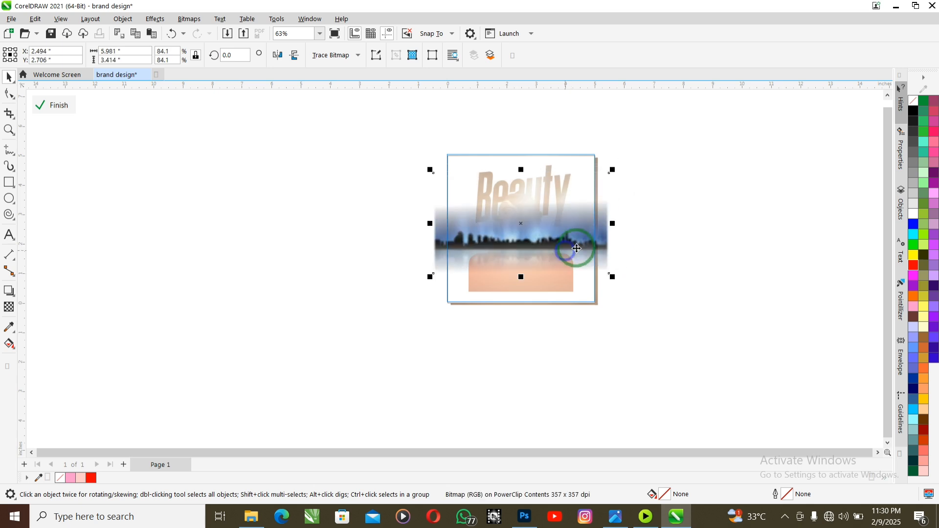
- Change the skyline's transparency merge mode so it blends softly into the pink background, and finish editing the PowerClip
{"action": "left_click", "coordinate": [9, 307]}
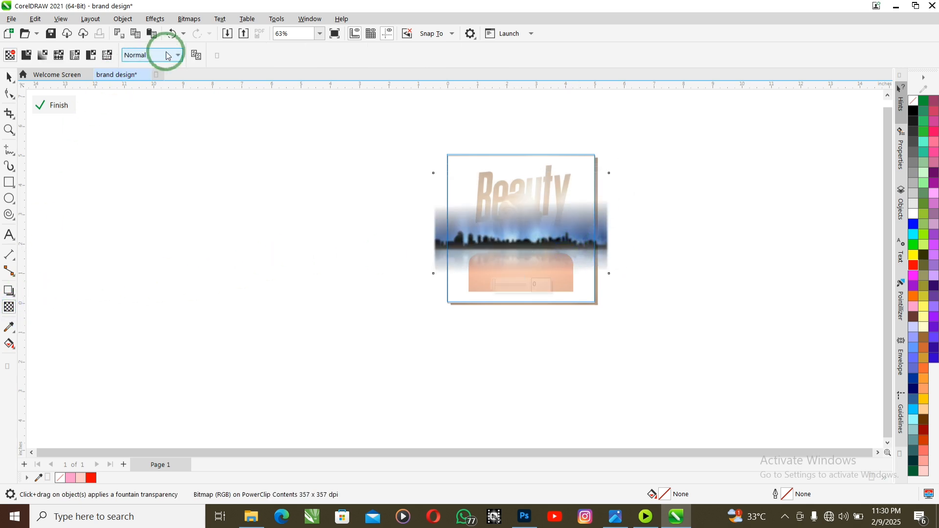
{"action": "left_click", "coordinate": [177, 56]}
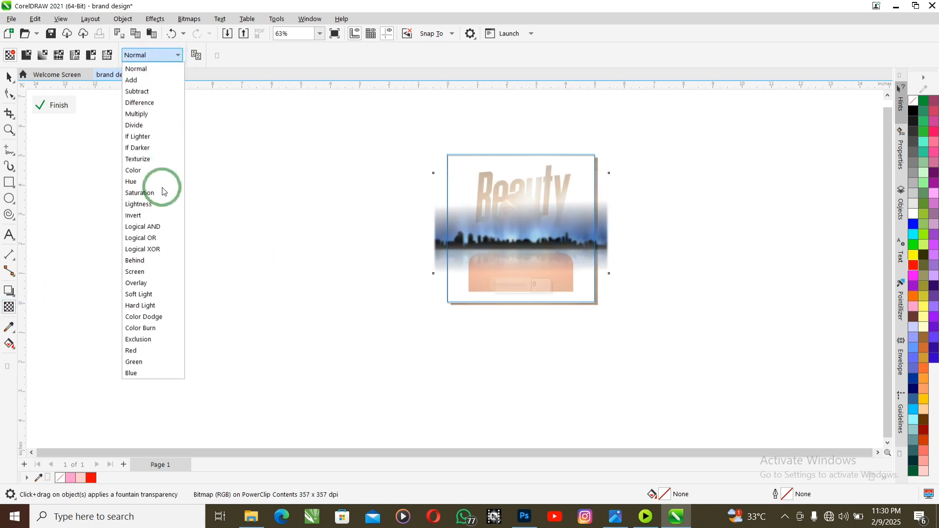
{"action": "left_click", "coordinate": [159, 276]}
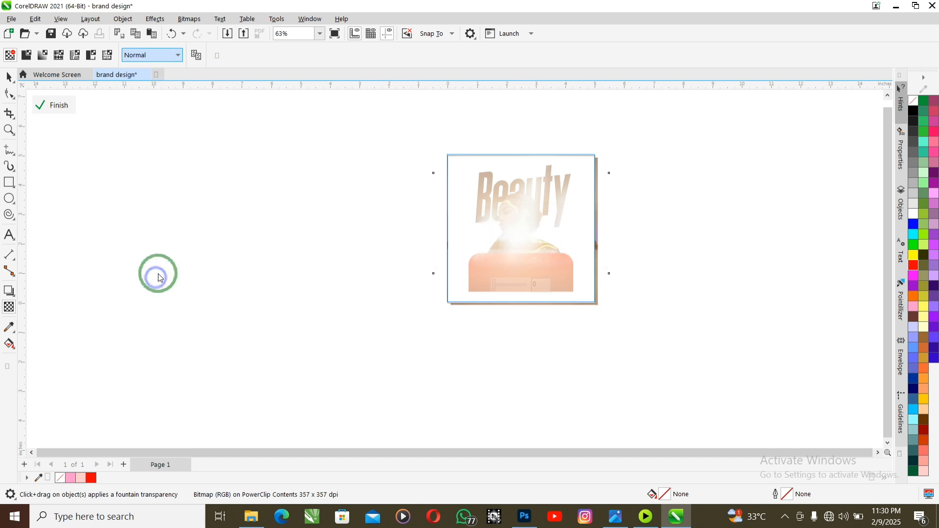
{"action": "left_click", "coordinate": [51, 105]}
{"action": "left_click", "coordinate": [579, 313]}
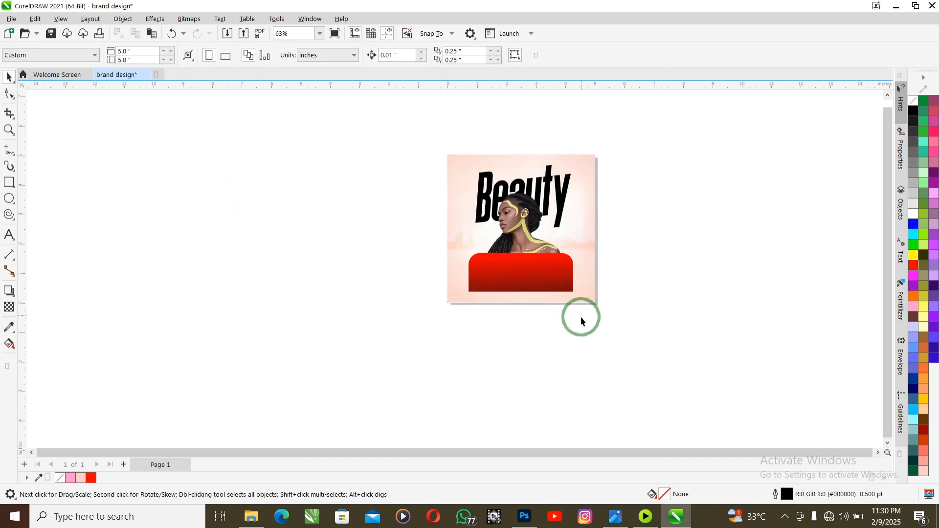
- Reopen the background's PowerClip contents to inspect the blended skyline, and close them without changes
{"action": "key", "text": "shift+F4"}
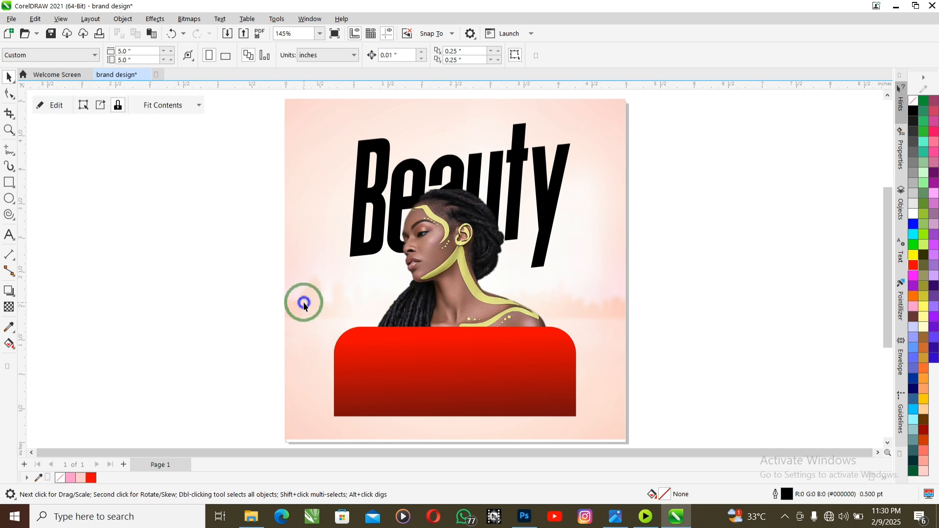
{"action": "double_click", "coordinate": [303, 304]}
{"action": "left_click", "coordinate": [305, 297]}
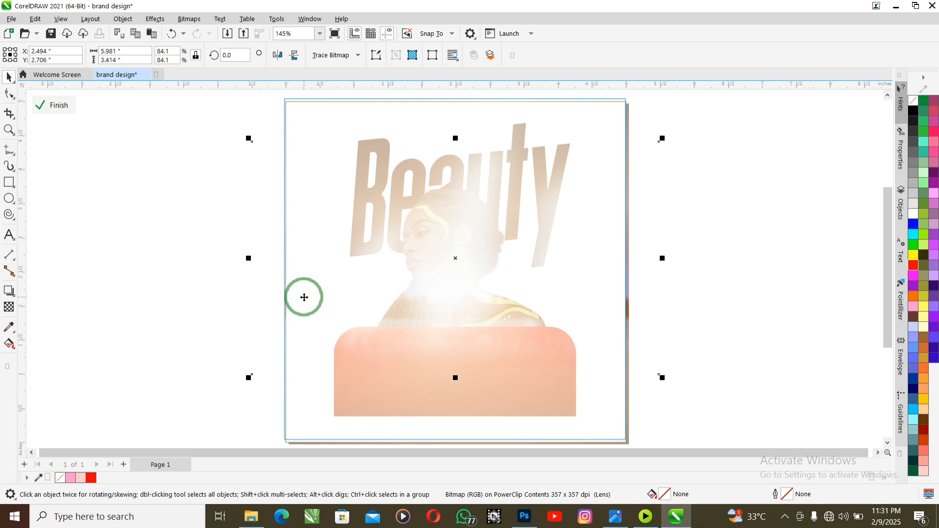
{"action": "left_click", "coordinate": [61, 104]}
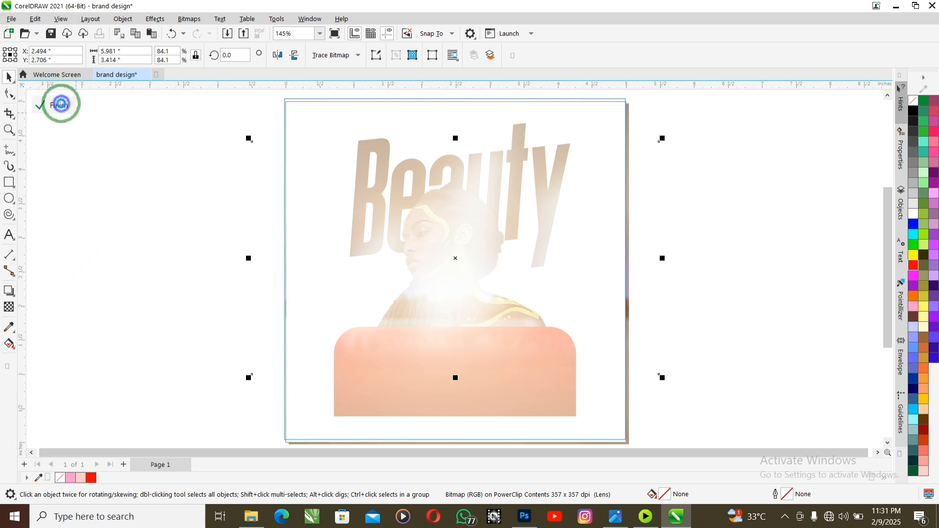
{"action": "left_click", "coordinate": [115, 218]}
- Fill the "Beauty" lettering with a vertical linear fountain fill from amber (#FFCC00) at the bottom to bright green at the top
{"action": "left_click", "coordinate": [357, 180]}
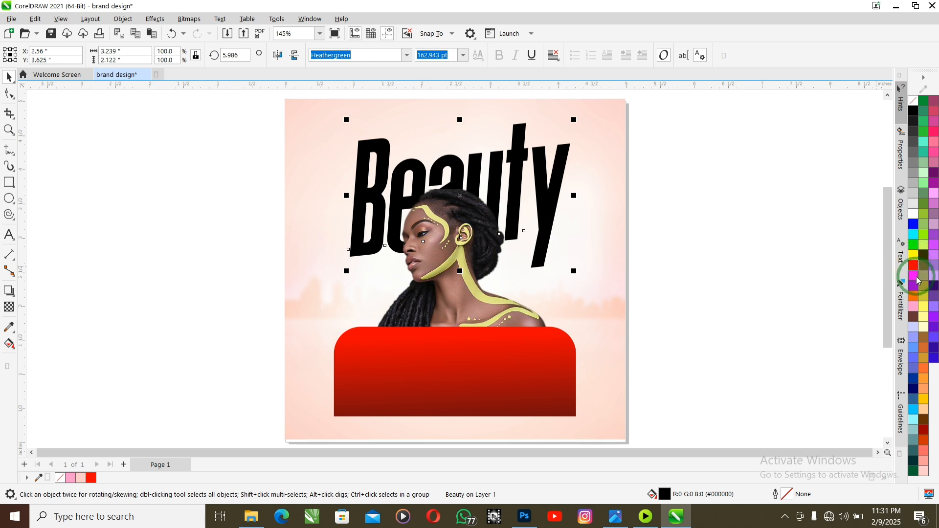
{"action": "left_click", "coordinate": [924, 400]}
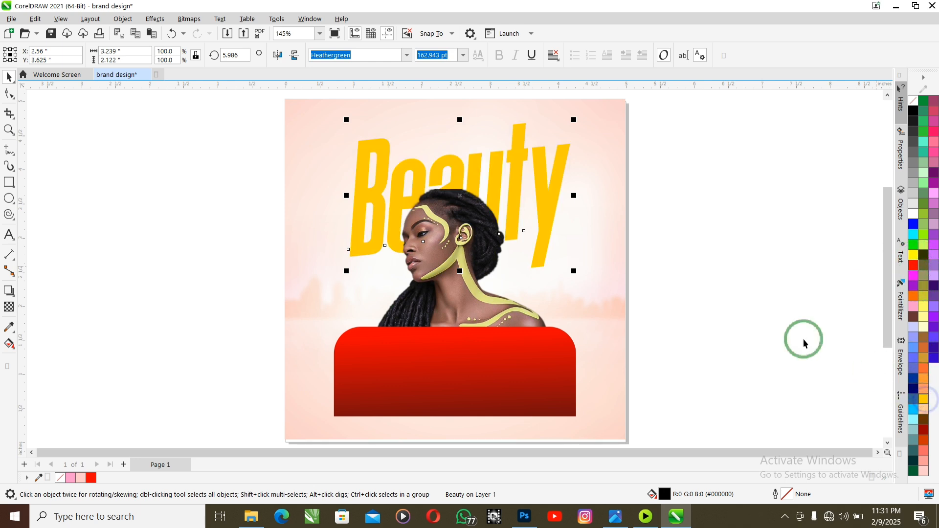
{"action": "left_click", "coordinate": [10, 343]}
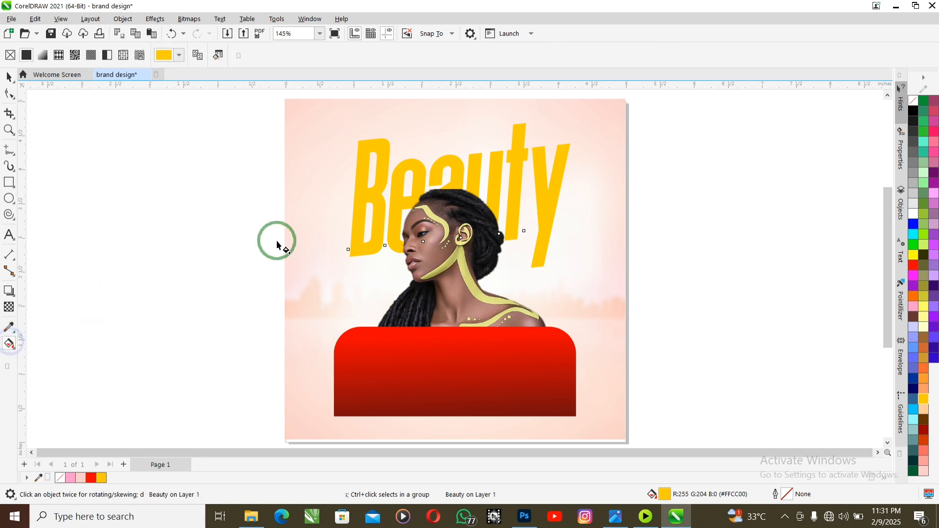
{"action": "left_click_drag", "start_coordinate": [459, 243], "coordinate": [457, 162]}
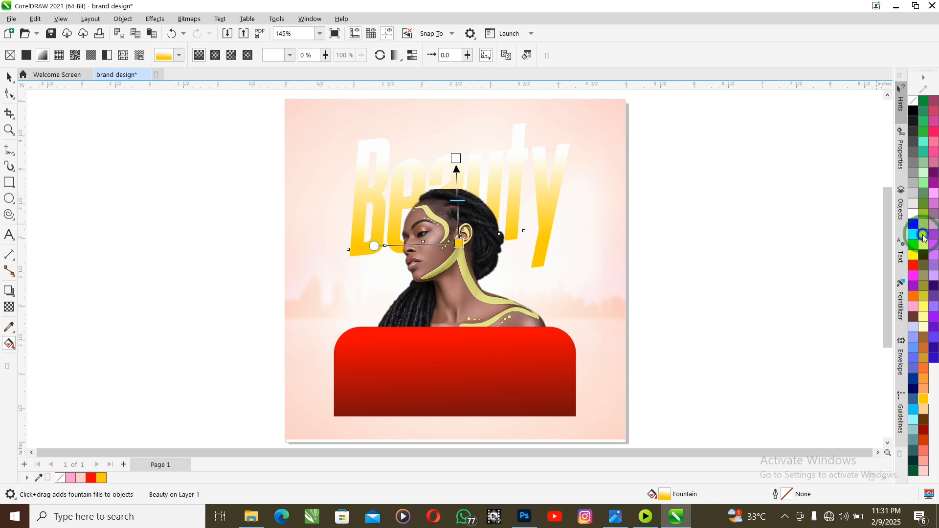
{"action": "left_click", "coordinate": [924, 238]}
{"action": "left_click_drag", "start_coordinate": [421, 190], "coordinate": [461, 160]}
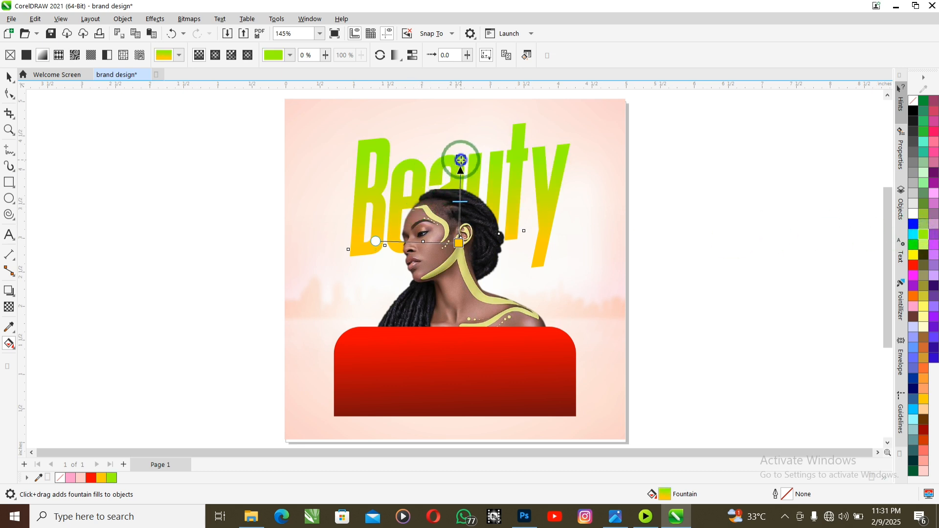
- Darken the green end of the "Beauty" lettering's fountain fill to #8CDE11 and deselect the lettering
{"action": "left_click", "coordinate": [461, 160]}
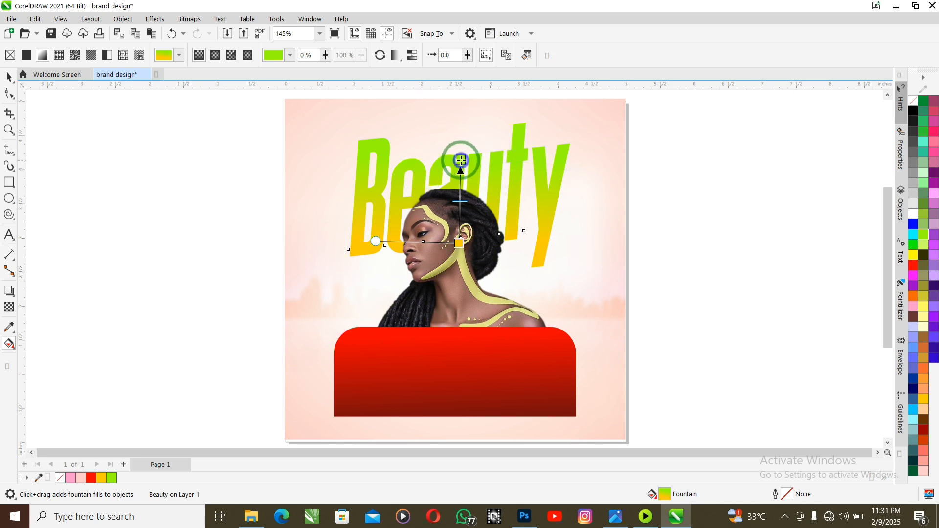
{"action": "left_click", "coordinate": [483, 155]}
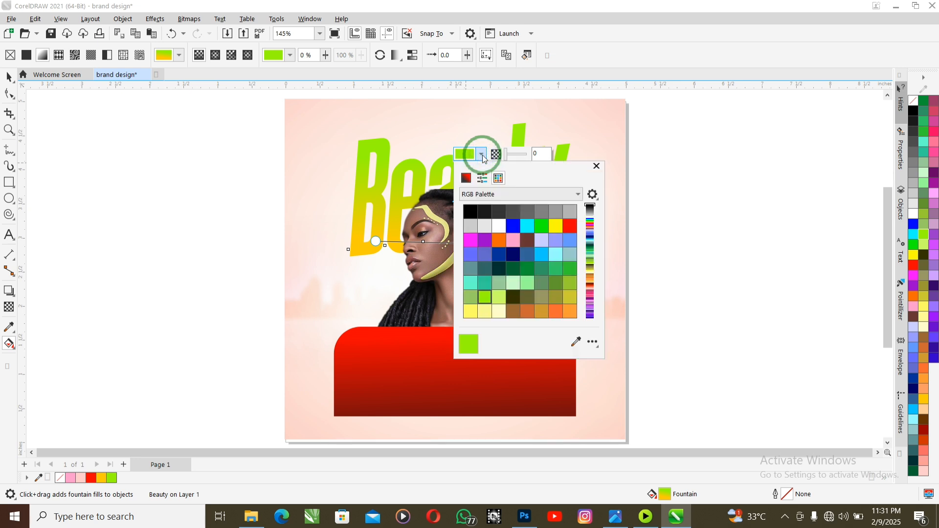
{"action": "left_click", "coordinate": [471, 178]}
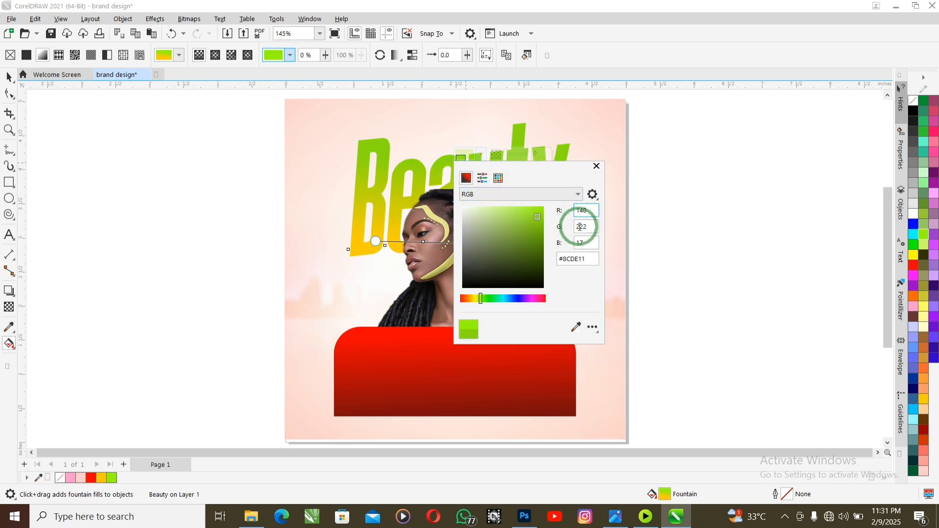
{"action": "left_click", "coordinate": [397, 162]}
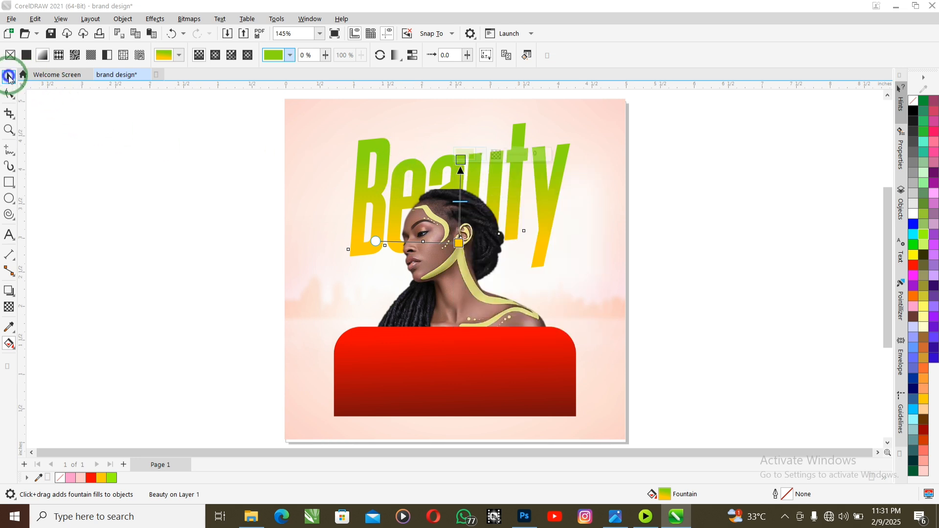
{"action": "left_click", "coordinate": [9, 77]}
{"action": "left_click", "coordinate": [177, 217]}
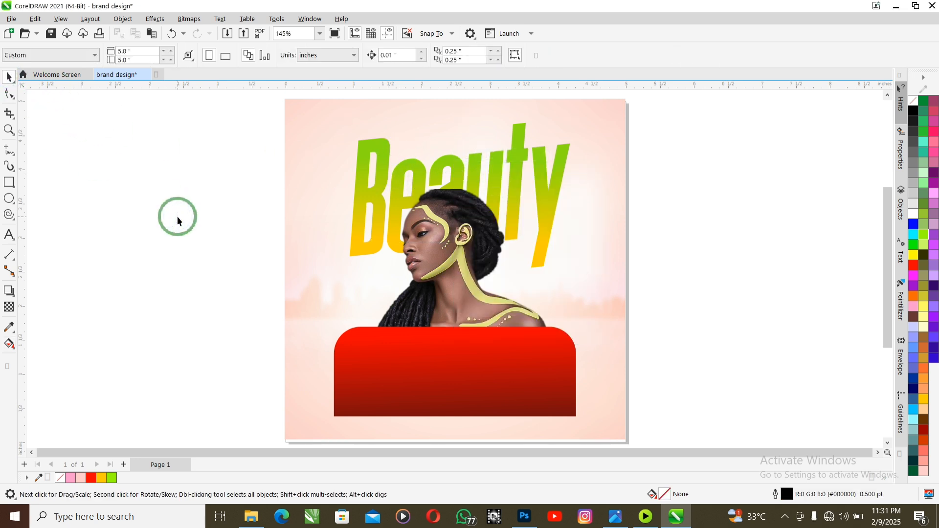
- Apply a Gaussian Blur with a 10-pixel radius to the letter B of the "Beauty" lettering and deselect it
{"action": "left_click", "coordinate": [369, 200]}
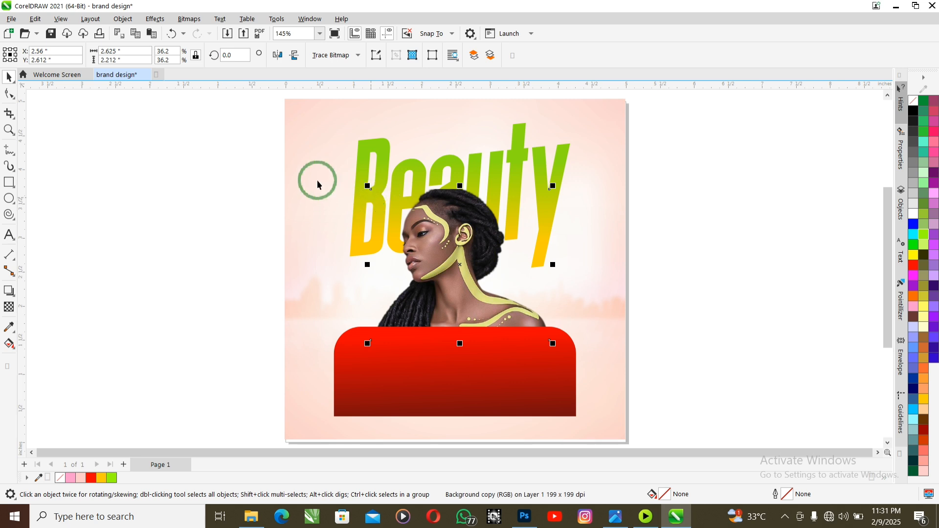
{"action": "left_click", "coordinate": [363, 168]}
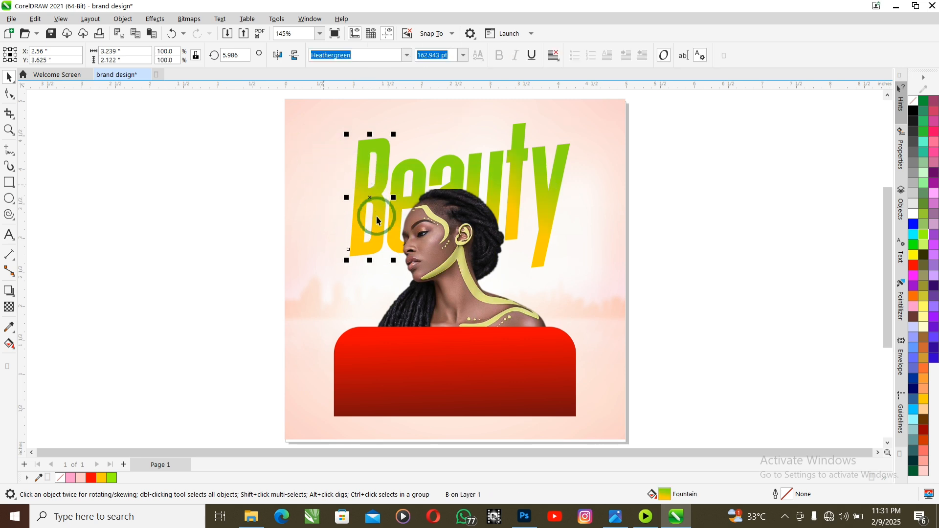
{"action": "left_click", "coordinate": [163, 22]}
{"action": "mouse_move", "coordinate": [185, 89]}
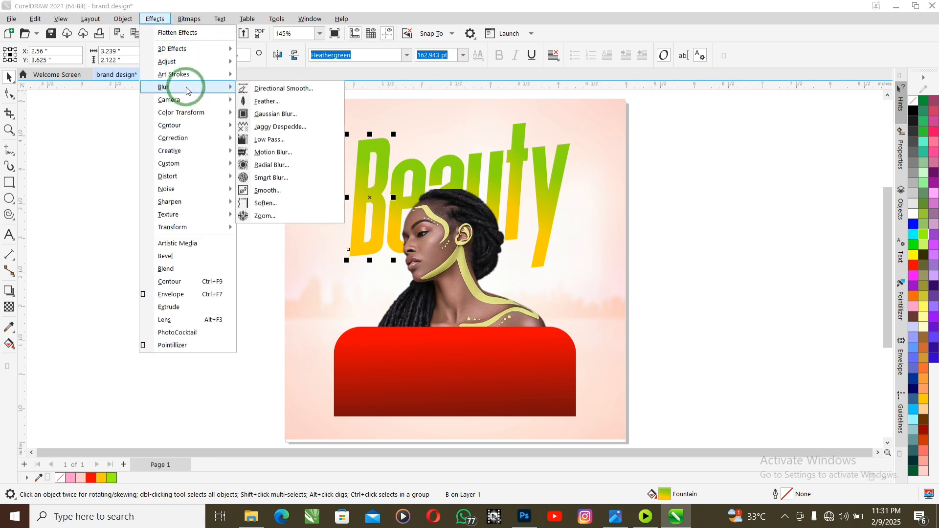
{"action": "left_click", "coordinate": [268, 112]}
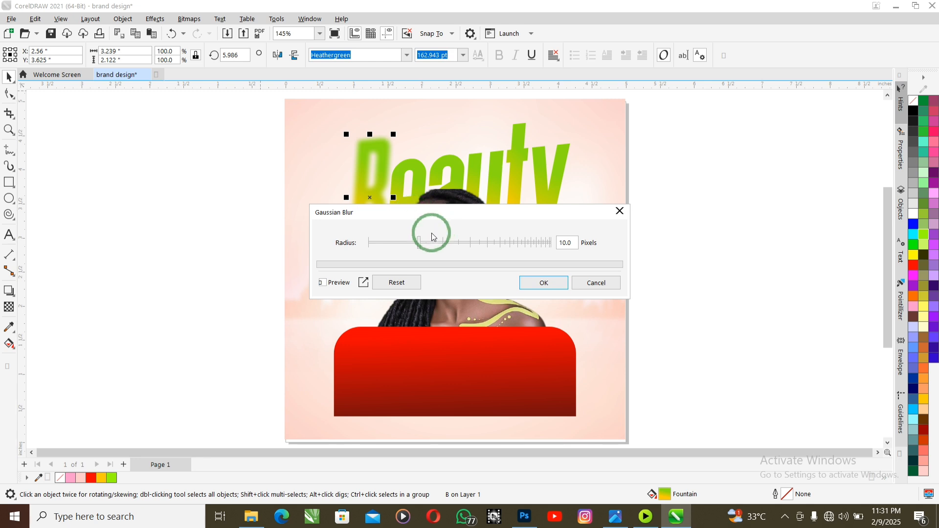
{"action": "left_click", "coordinate": [544, 283]}
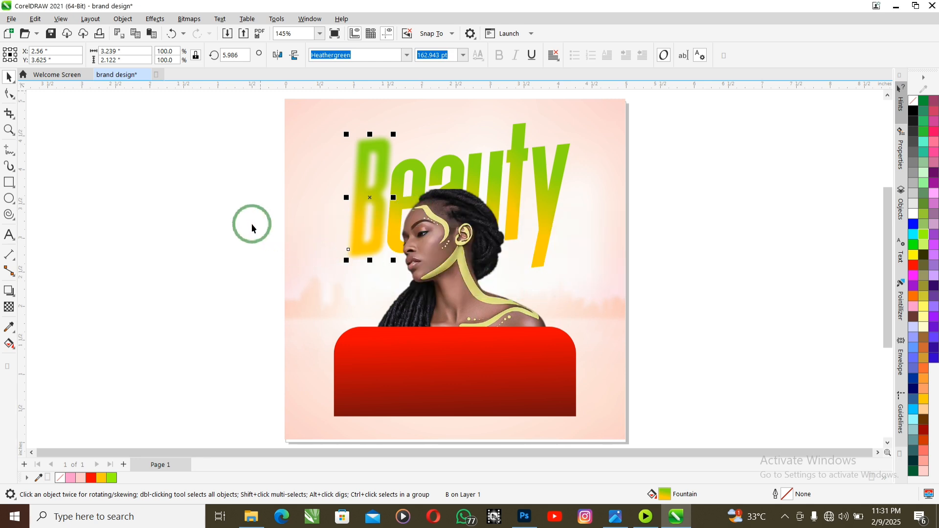
{"action": "left_click", "coordinate": [250, 237]}
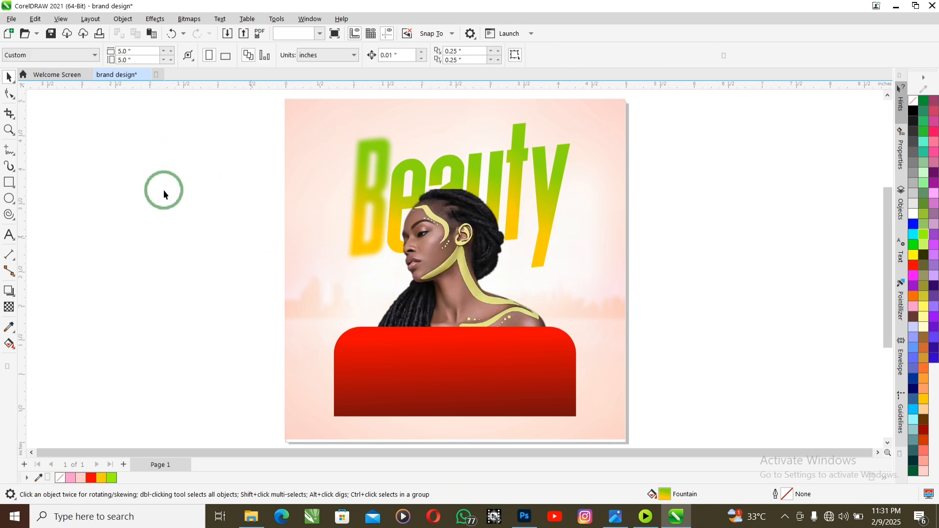
- Add a black drop shadow falling to the lower right of the model, with 50 opacity and 10 feathering, and deselect it
{"action": "left_click", "coordinate": [436, 249]}
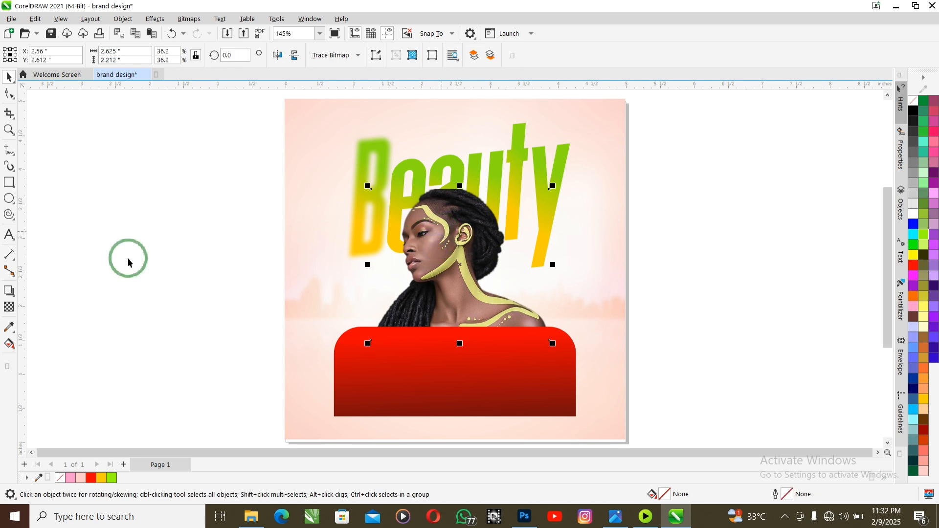
{"action": "left_click", "coordinate": [9, 290]}
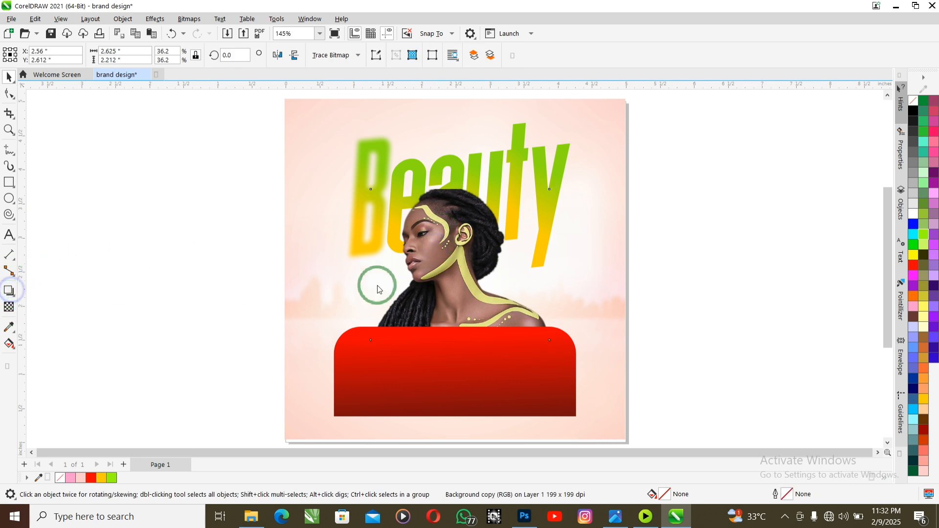
{"action": "left_click_drag", "start_coordinate": [459, 265], "coordinate": [555, 333]}
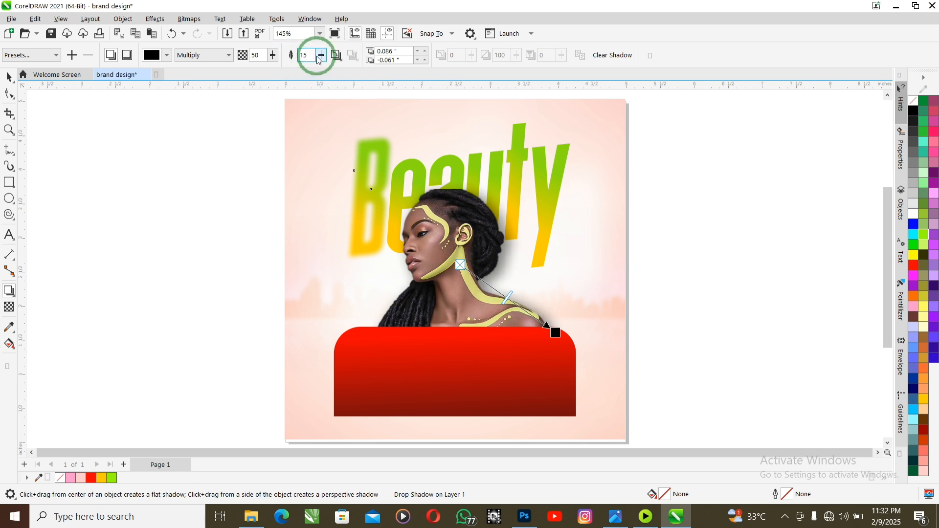
{"action": "left_click_drag", "start_coordinate": [320, 59], "coordinate": [324, 56]}
{"action": "left_click", "coordinate": [8, 77]}
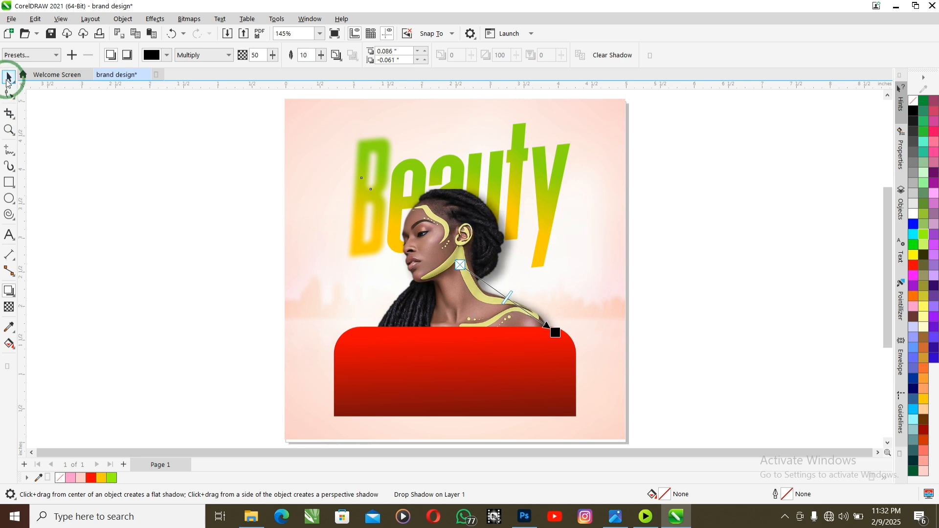
{"action": "left_click", "coordinate": [125, 206]}
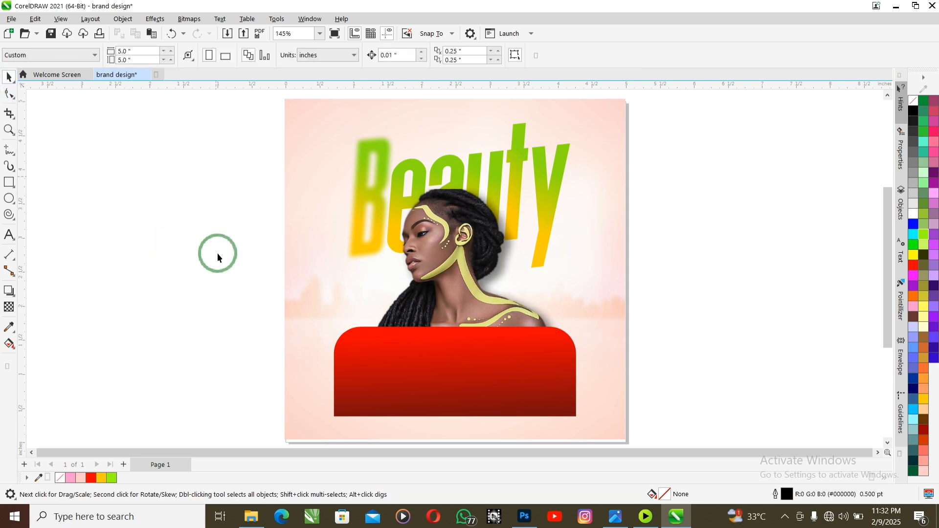
- Bring the flower PSD from the beauty resource file folder into the design, shrink it to about 5.03 inches wide and move it to the page's lower-right corner
{"action": "left_click", "coordinate": [250, 516]}
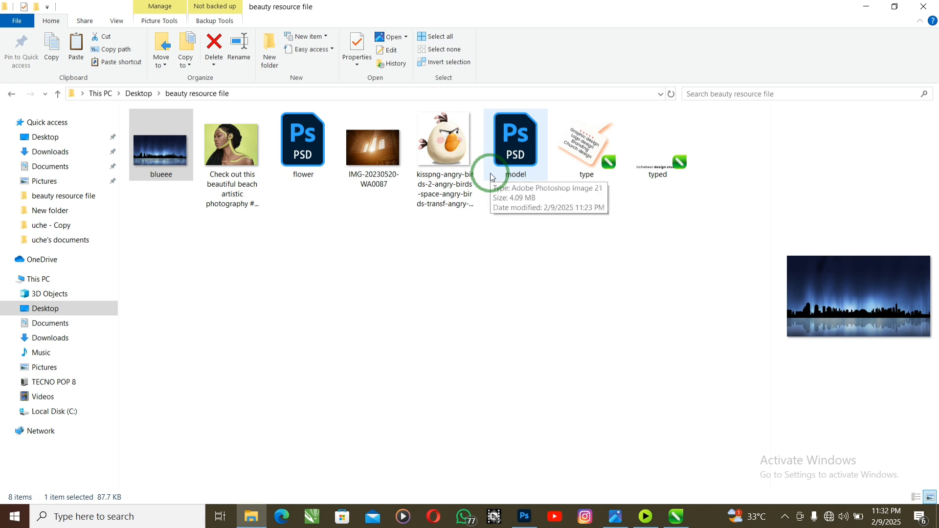
{"action": "left_click", "coordinate": [308, 146]}
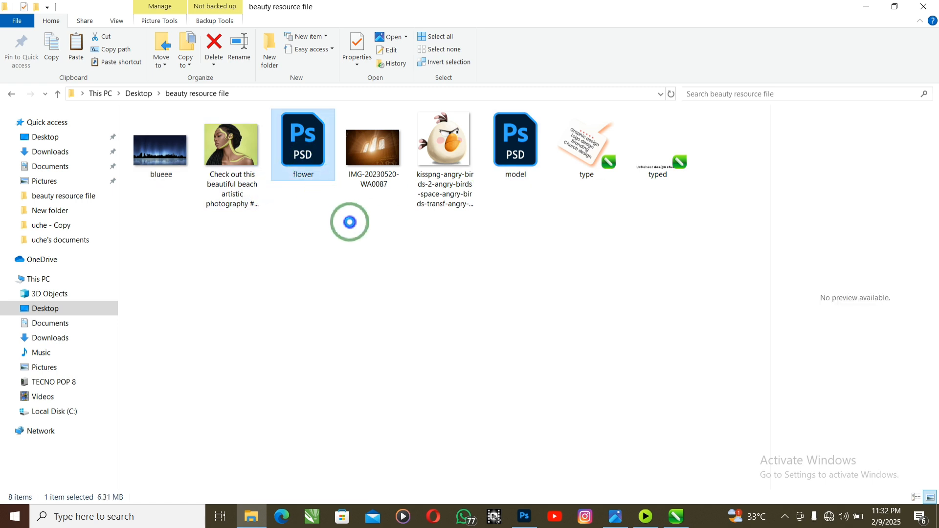
{"action": "left_click_drag", "start_coordinate": [357, 235], "coordinate": [251, 283]}
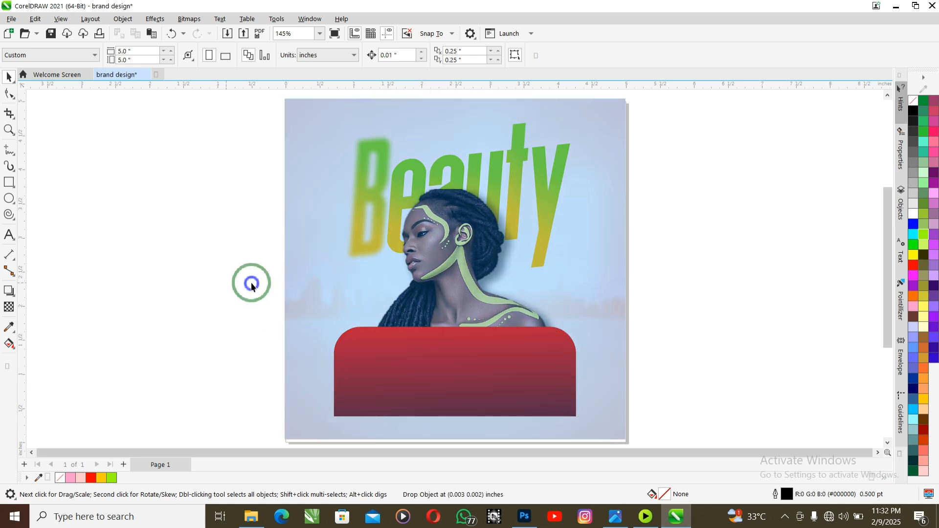
{"action": "scroll", "coordinate": [210, 210], "scroll_direction": "down", "scroll_amount": 2}
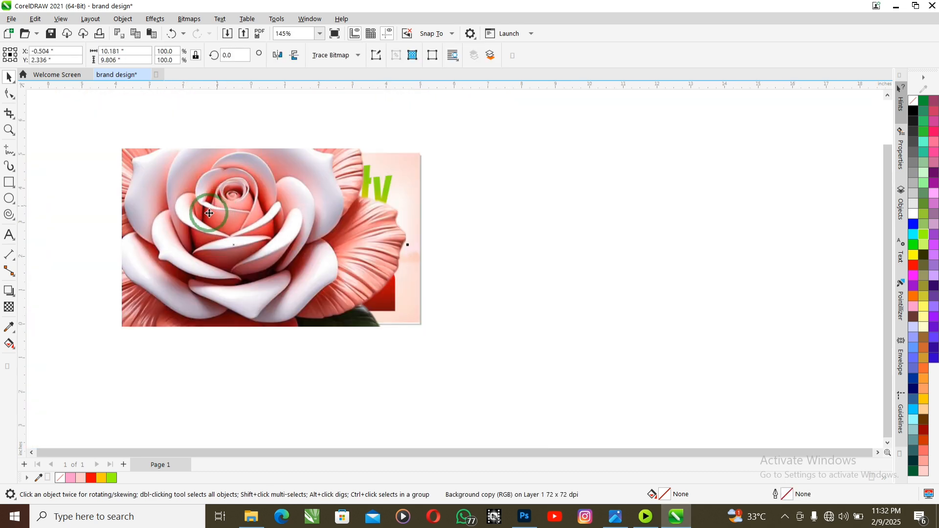
{"action": "left_click_drag", "start_coordinate": [58, 414], "coordinate": [103, 329]}
{"action": "left_click_drag", "start_coordinate": [194, 272], "coordinate": [457, 357]}
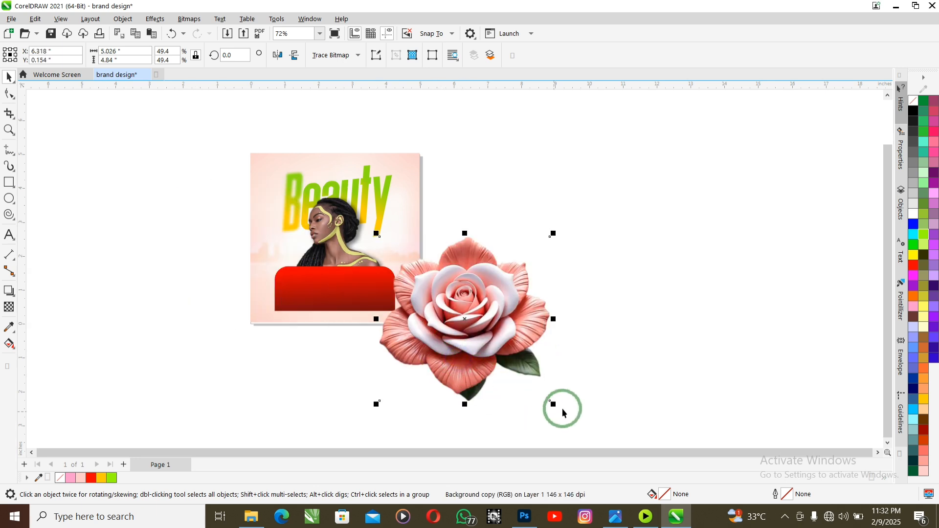
- Scale the flower down to about 4.05 by 3.9 inches and position it overlapping the red panel and the page's lower-right corner
{"action": "left_click_drag", "start_coordinate": [553, 404], "coordinate": [540, 390]}
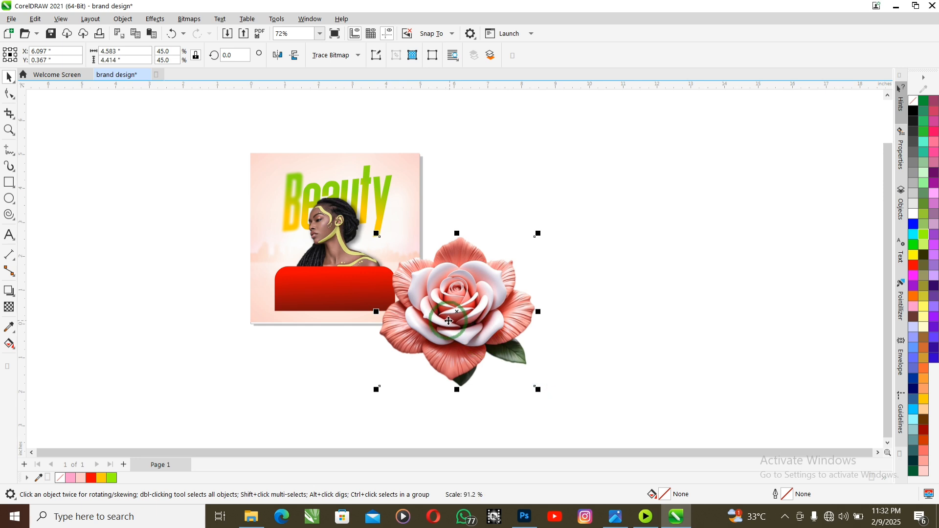
{"action": "scroll", "coordinate": [449, 320], "scroll_direction": "up", "scroll_amount": 1}
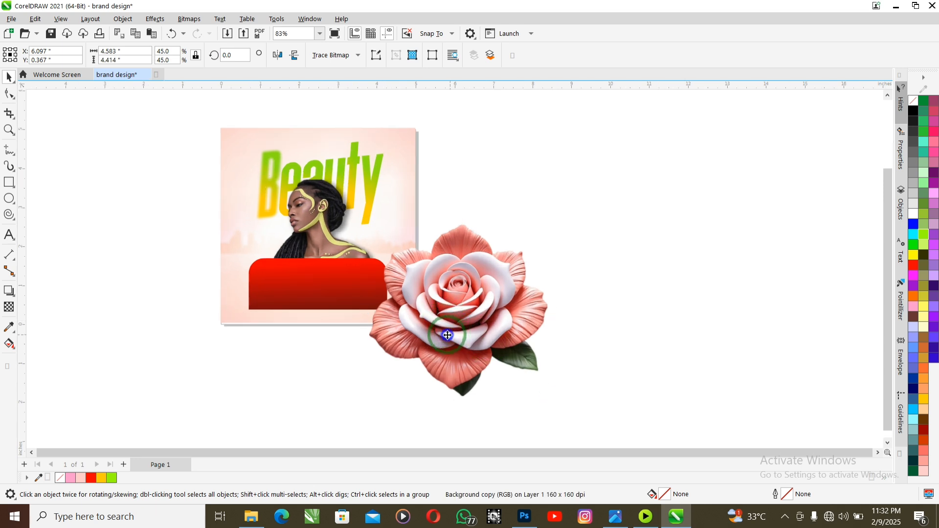
{"action": "left_click_drag", "start_coordinate": [448, 336], "coordinate": [439, 323]}
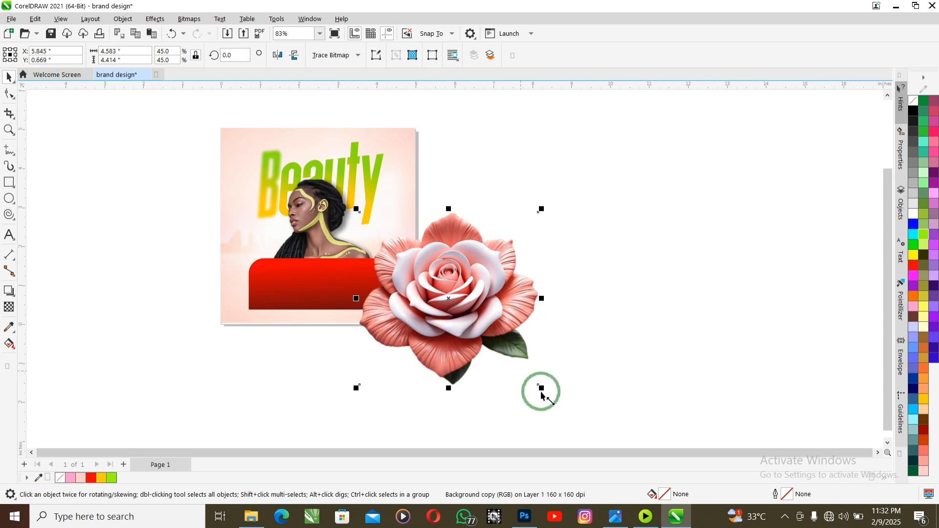
{"action": "left_click_drag", "start_coordinate": [541, 390], "coordinate": [519, 368]}
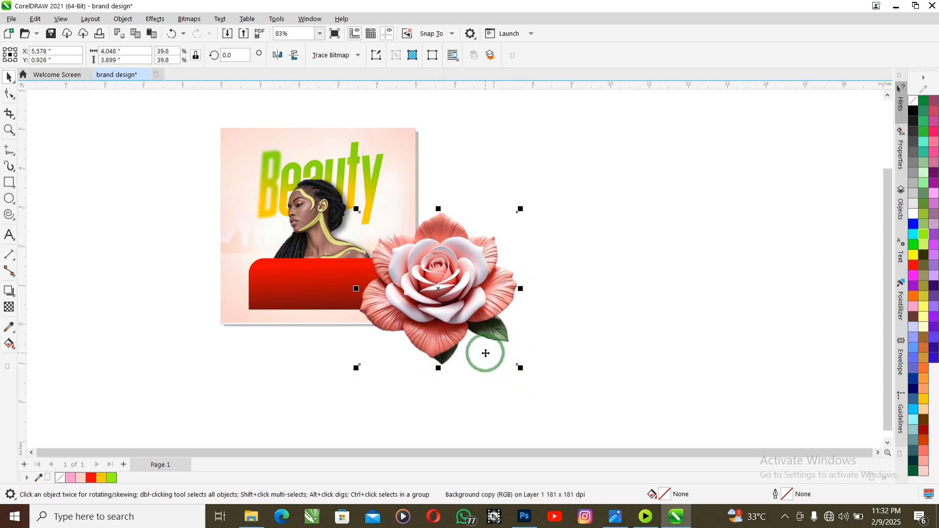
{"action": "scroll", "coordinate": [486, 353], "scroll_direction": "up", "scroll_amount": 2}
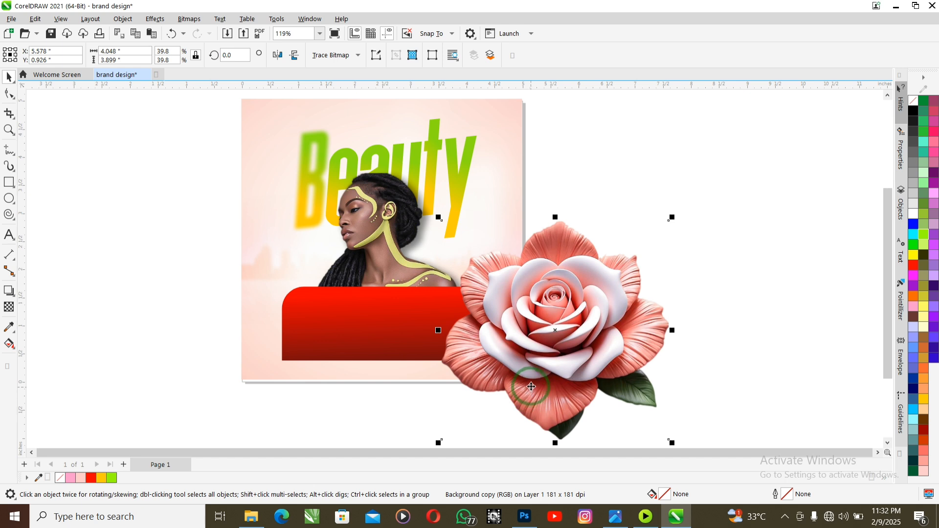
{"action": "left_click_drag", "start_coordinate": [530, 384], "coordinate": [529, 383]}
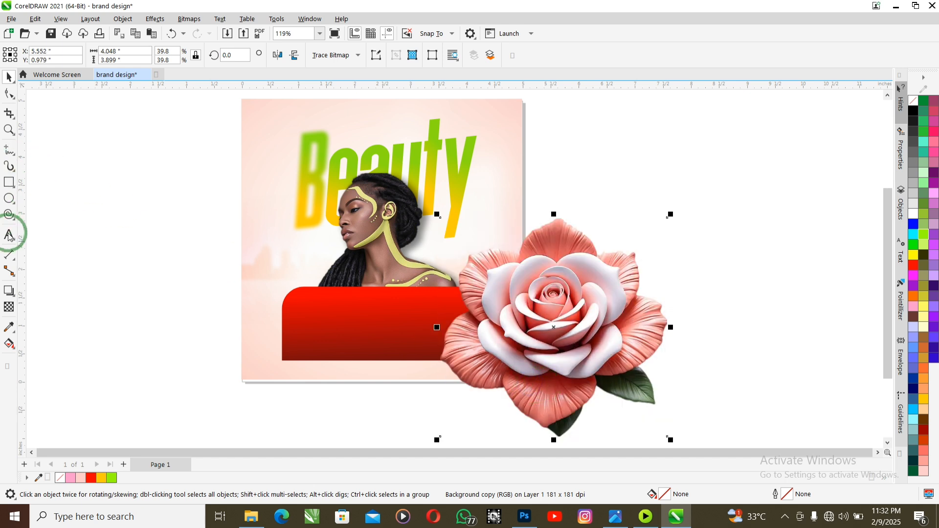
- Crop the flower to the page area so the parts beyond the page's right and lower edges are cut off
{"action": "left_click", "coordinate": [9, 115]}
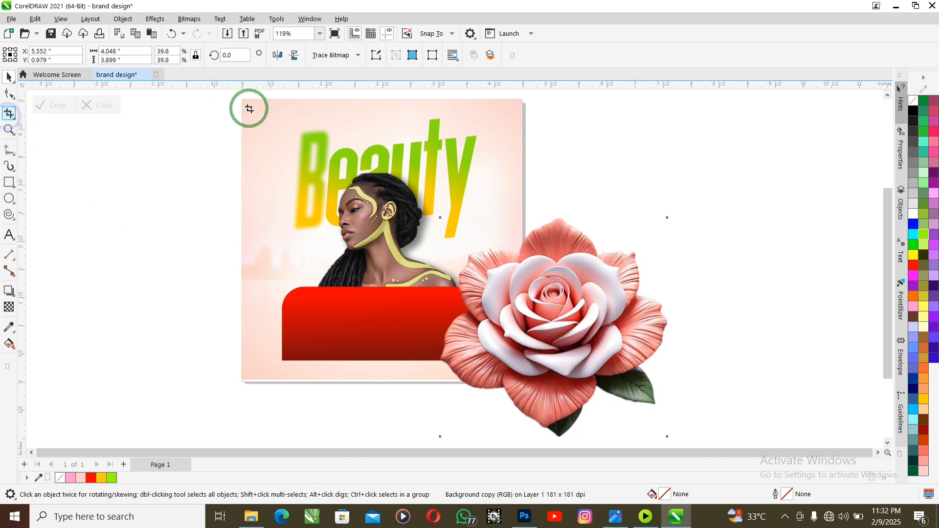
{"action": "left_click_drag", "start_coordinate": [242, 101], "coordinate": [525, 377]}
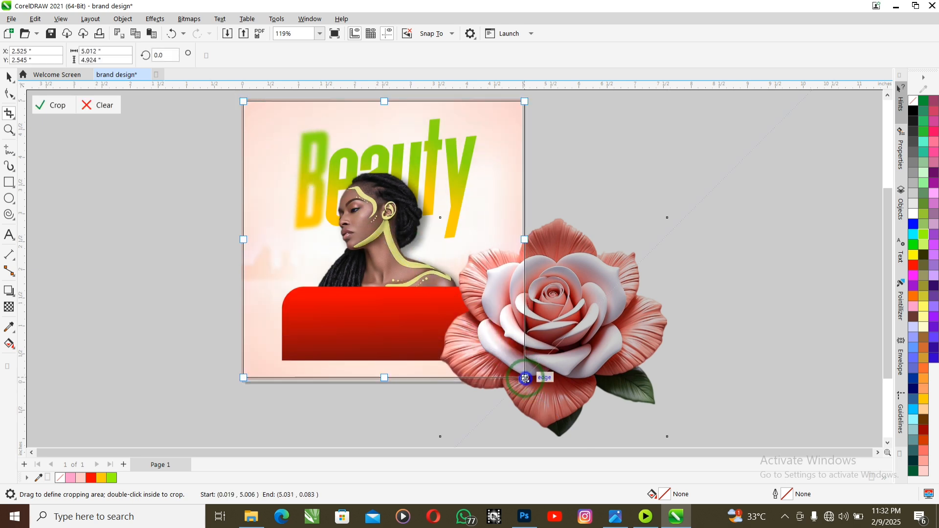
{"action": "left_click_drag", "start_coordinate": [243, 241], "coordinate": [241, 240]}
{"action": "key", "text": "Return"}
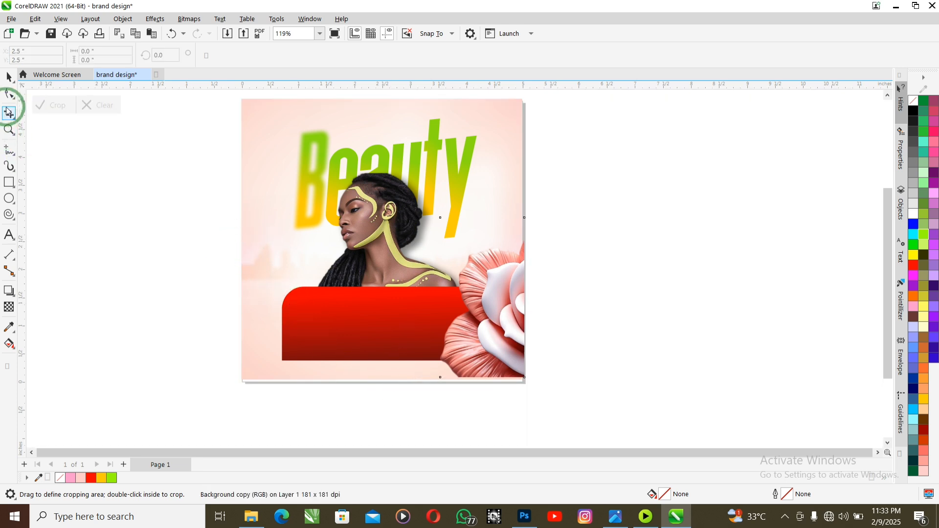
{"action": "left_click", "coordinate": [6, 76]}
- Align the cropped flower's bottom edge with the pink background's bottom edge and clear the selection
{"action": "left_click", "coordinate": [260, 264]}
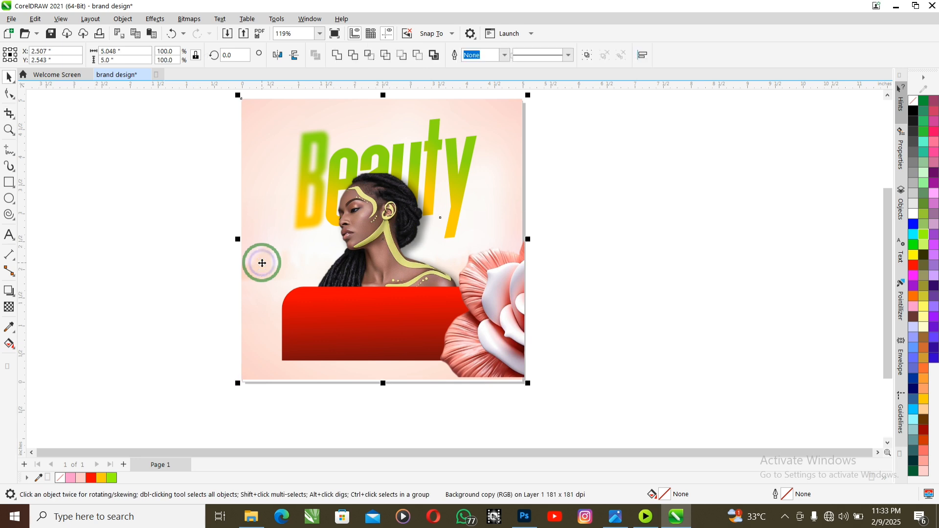
{"action": "key", "text": "b"}
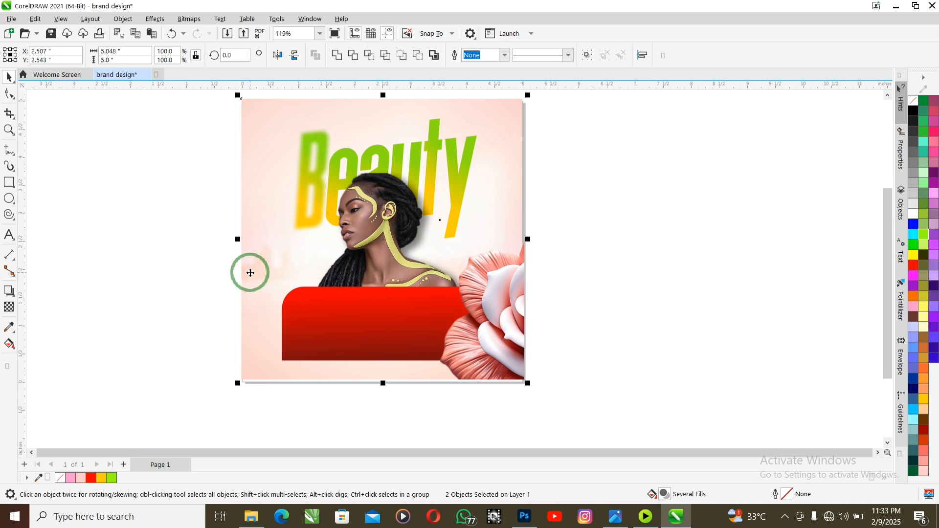
{"action": "left_click", "coordinate": [217, 258]}
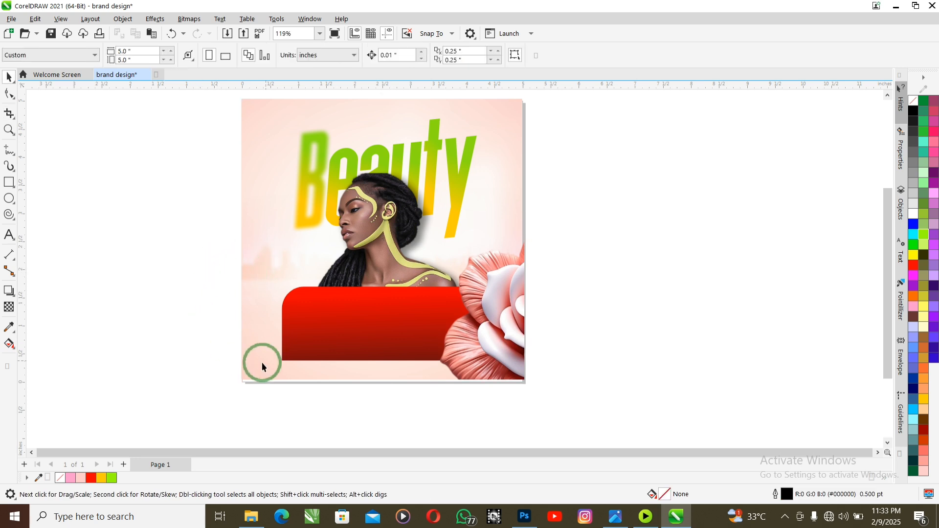
- Bring a second copy of the flower PSD from the beauty resource file folder into the design
{"action": "left_click", "coordinate": [249, 517]}
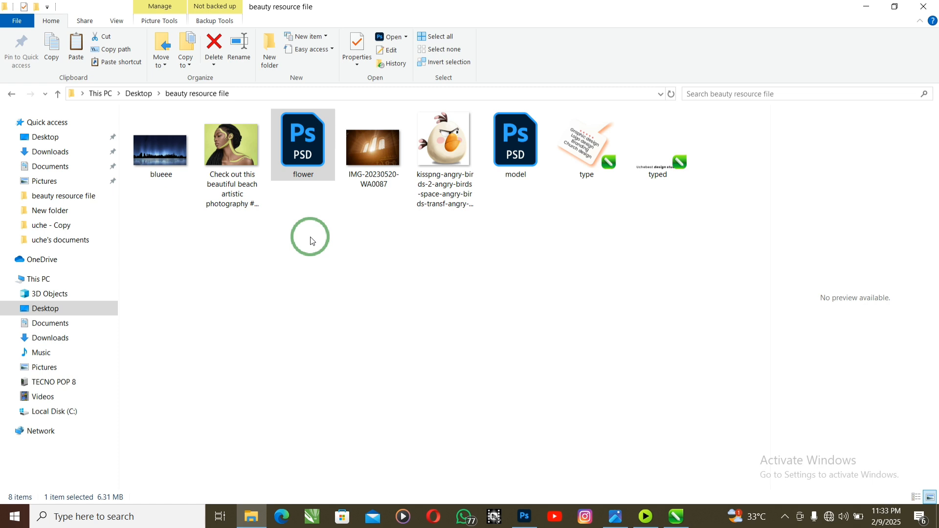
{"action": "left_click", "coordinate": [315, 156]}
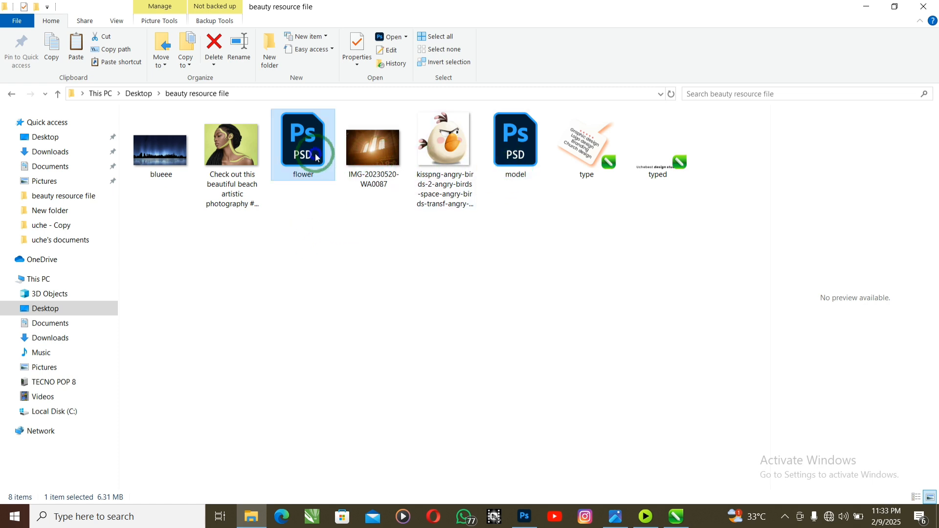
{"action": "left_click_drag", "start_coordinate": [316, 157], "coordinate": [644, 265]}
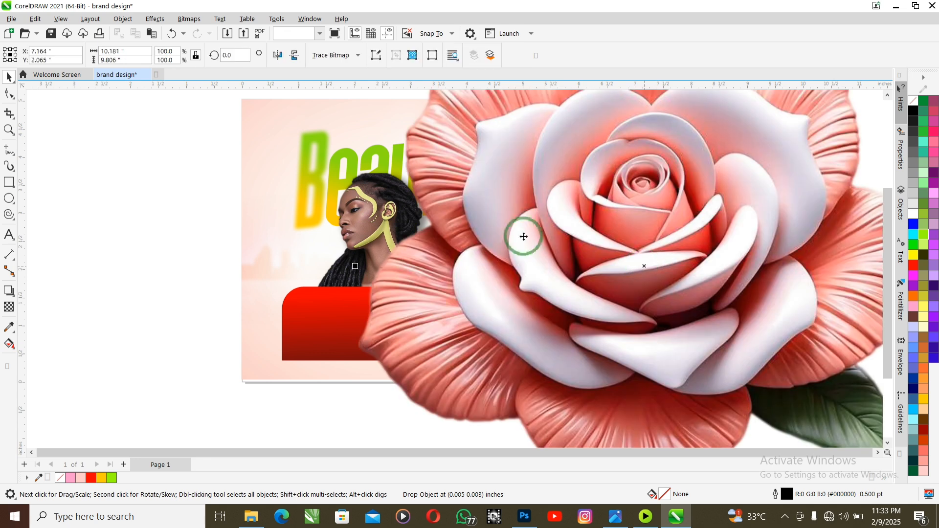
{"action": "scroll", "coordinate": [486, 174], "scroll_direction": "down", "scroll_amount": 2}
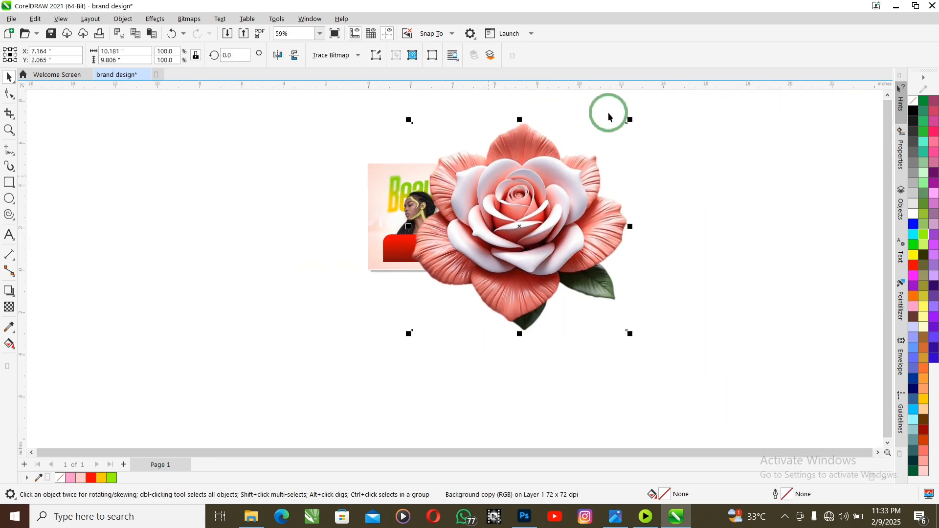
- Scale the second flower to about 2.18 by 2.1 inches and position it overlapping the page's upper-left corner
{"action": "left_click_drag", "start_coordinate": [632, 123], "coordinate": [584, 169]}
{"action": "left_click_drag", "start_coordinate": [530, 216], "coordinate": [374, 166]}
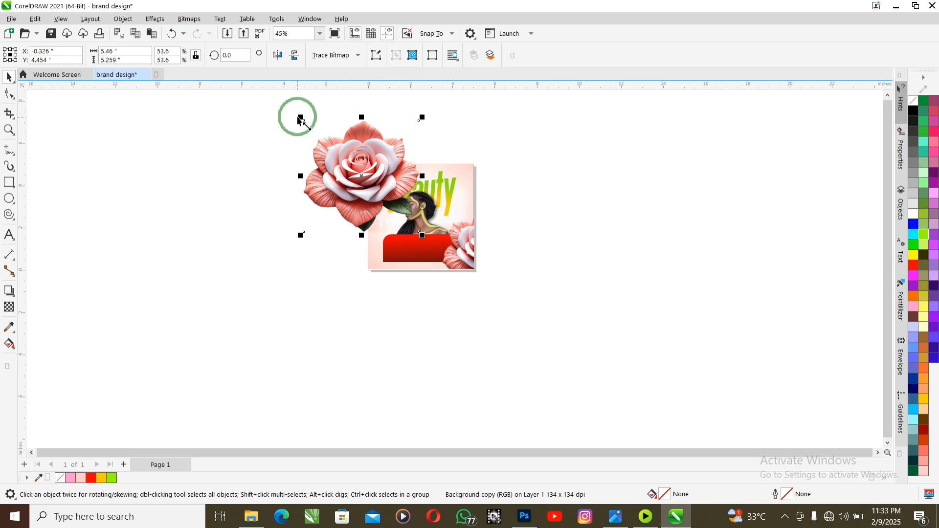
{"action": "left_click_drag", "start_coordinate": [295, 115], "coordinate": [320, 185]}
{"action": "left_click_drag", "start_coordinate": [391, 214], "coordinate": [356, 176]}
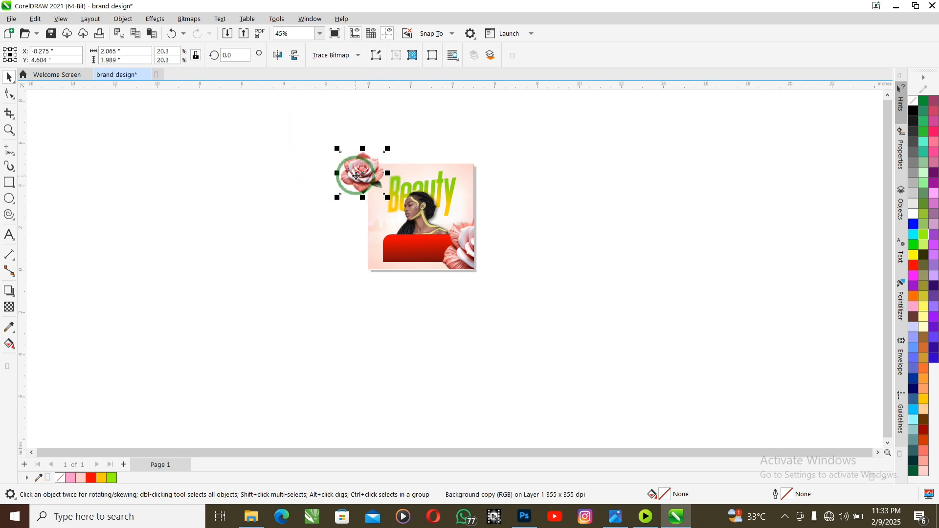
{"action": "scroll", "coordinate": [380, 184], "scroll_direction": "up", "scroll_amount": 3}
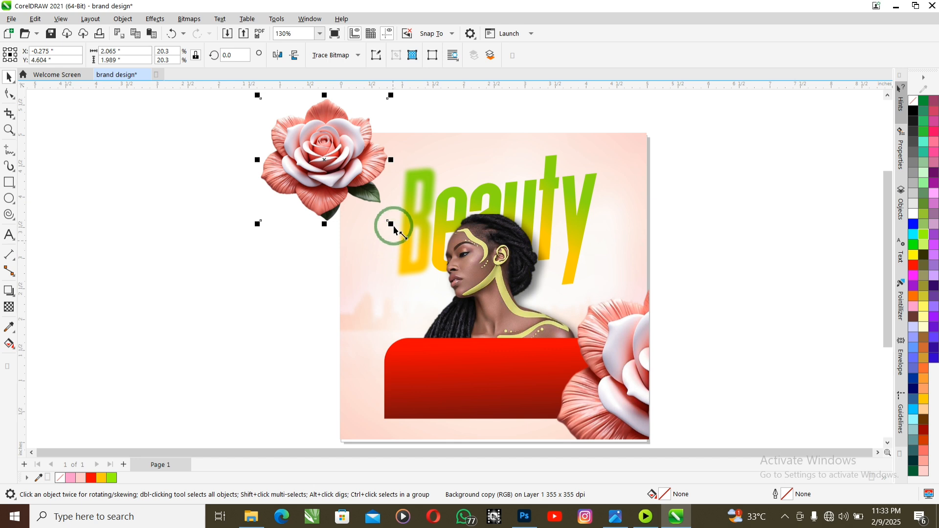
{"action": "left_click_drag", "start_coordinate": [392, 225], "coordinate": [400, 231]}
{"action": "left_click_drag", "start_coordinate": [362, 151], "coordinate": [372, 159]}
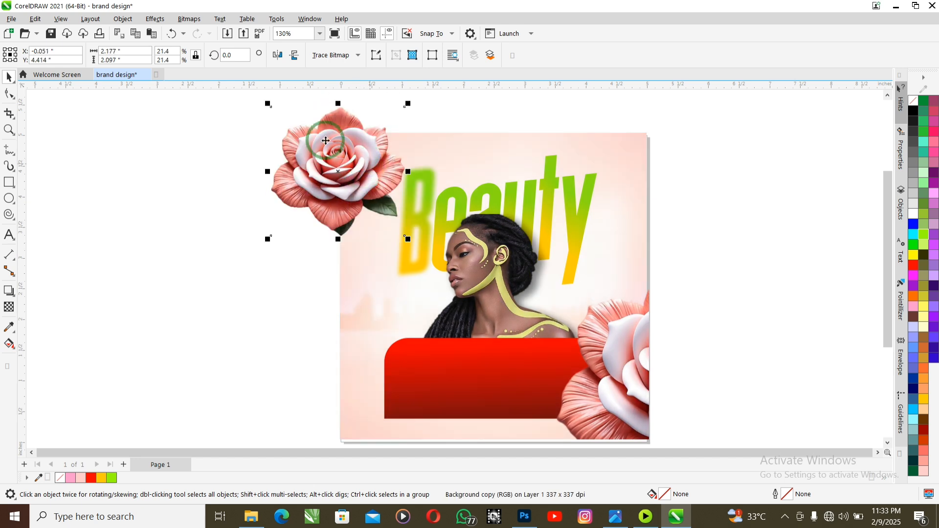
- Apply a Motion Blur to the upper-left flower with distance 115 and direction 0, ignoring pixels outside the image
{"action": "left_click", "coordinate": [155, 19]}
{"action": "mouse_move", "coordinate": [189, 90]}
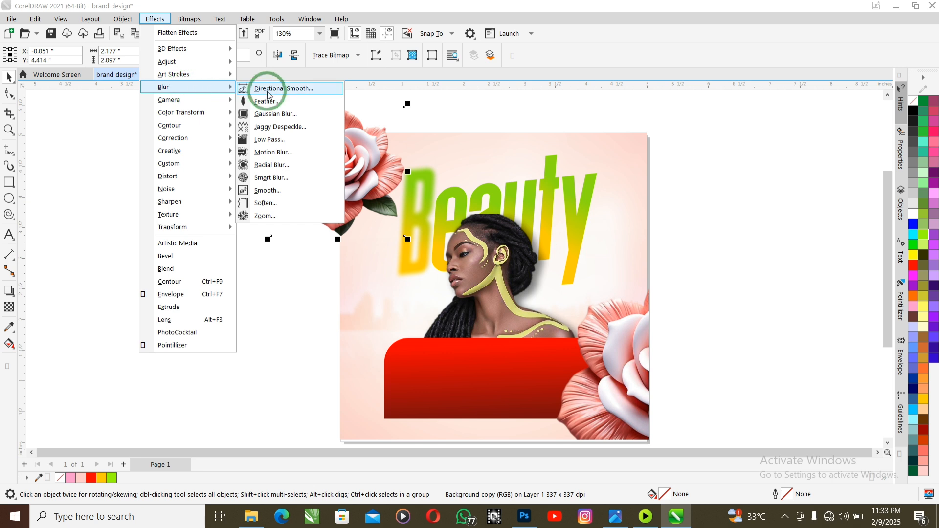
{"action": "left_click", "coordinate": [290, 153]}
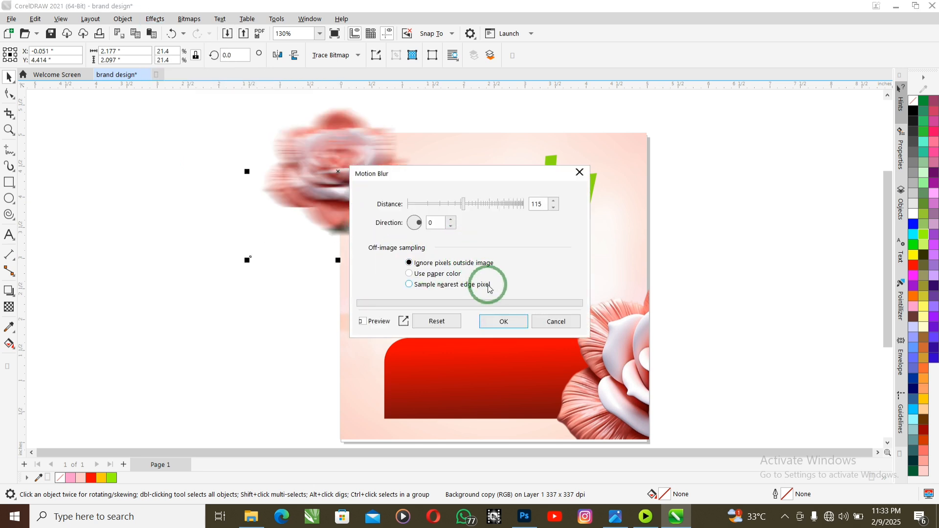
{"action": "left_click", "coordinate": [521, 330]}
- PowerClip the blurred flower inside the pink background, scale it to about 2.28 by 2.22 inches and fit it into the upper-left corner
{"action": "left_click_drag", "start_coordinate": [336, 198], "coordinate": [344, 166]}
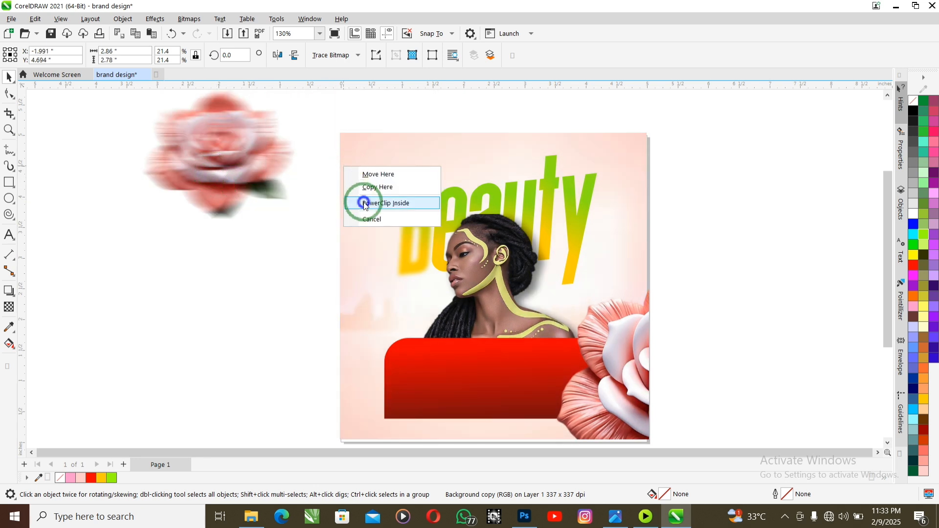
{"action": "left_click", "coordinate": [363, 203]}
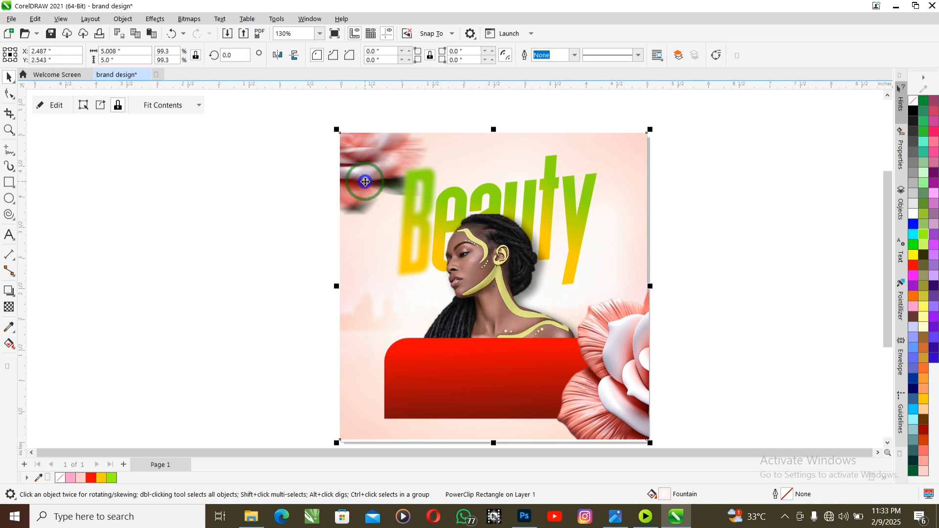
{"action": "left_click", "coordinate": [366, 181], "text": "ctrl"}
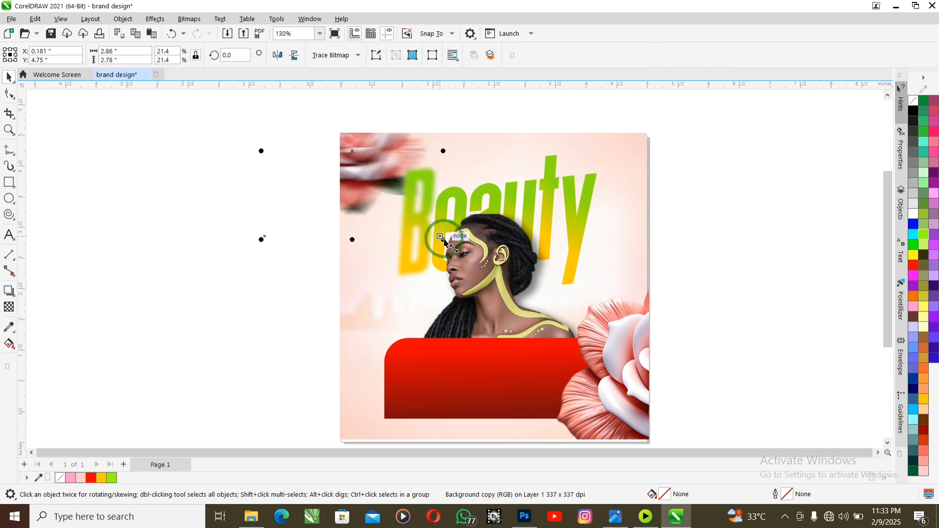
{"action": "left_click_drag", "start_coordinate": [430, 237], "coordinate": [410, 205]}
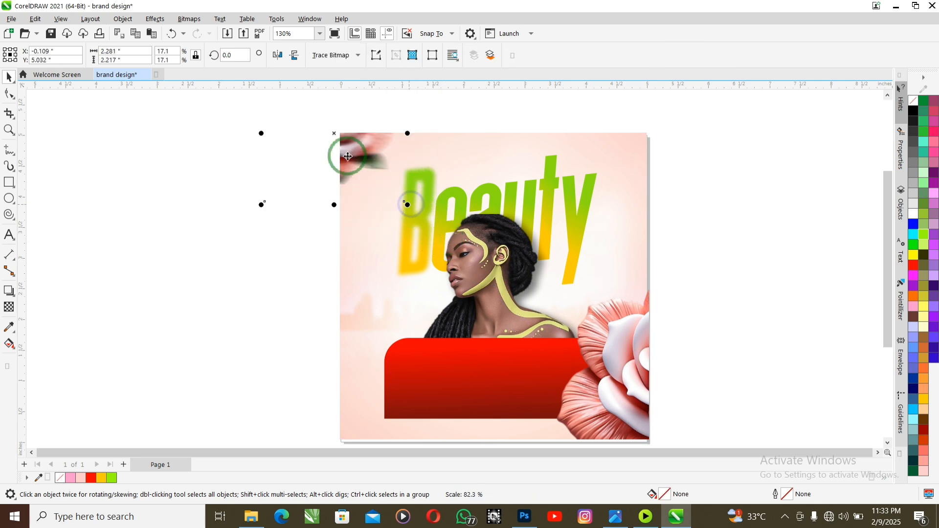
{"action": "left_click_drag", "start_coordinate": [349, 142], "coordinate": [361, 158]}
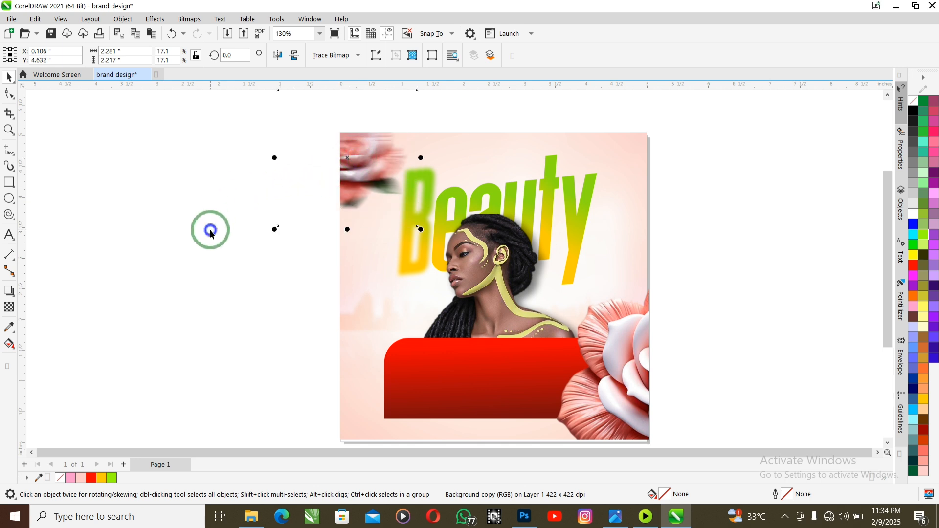
{"action": "left_click", "coordinate": [210, 230]}
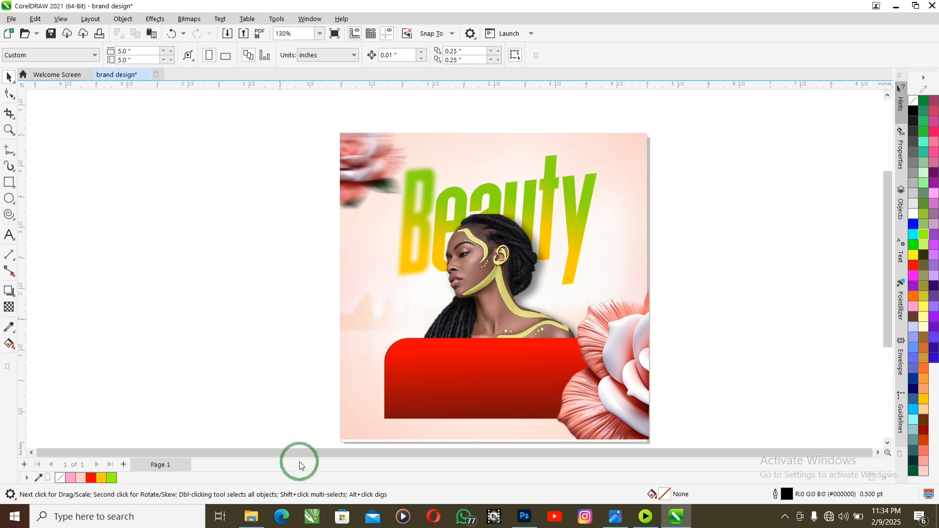
- Bring the typed.cdr file from the beauty resource file folder into the design and merge the duplicate styles
{"action": "left_click", "coordinate": [251, 517]}
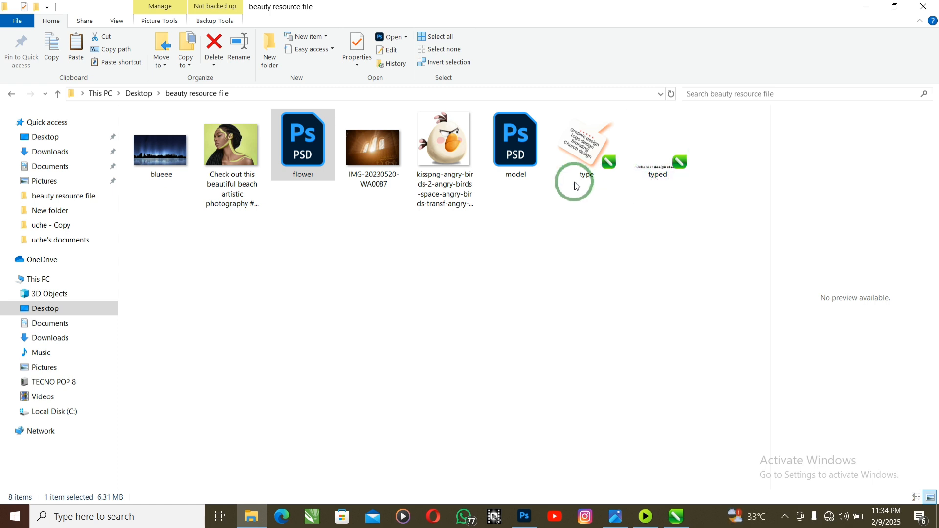
{"action": "left_click", "coordinate": [656, 171]}
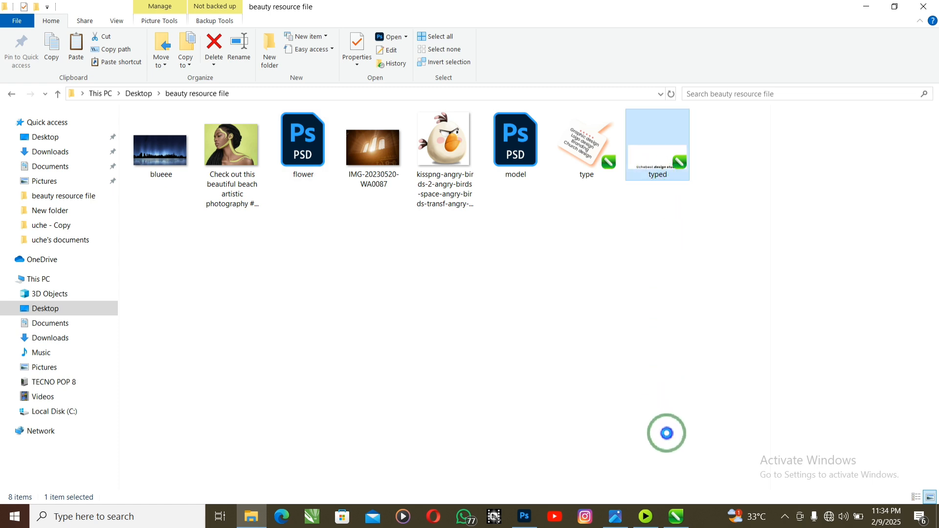
{"action": "left_click", "coordinate": [676, 515]}
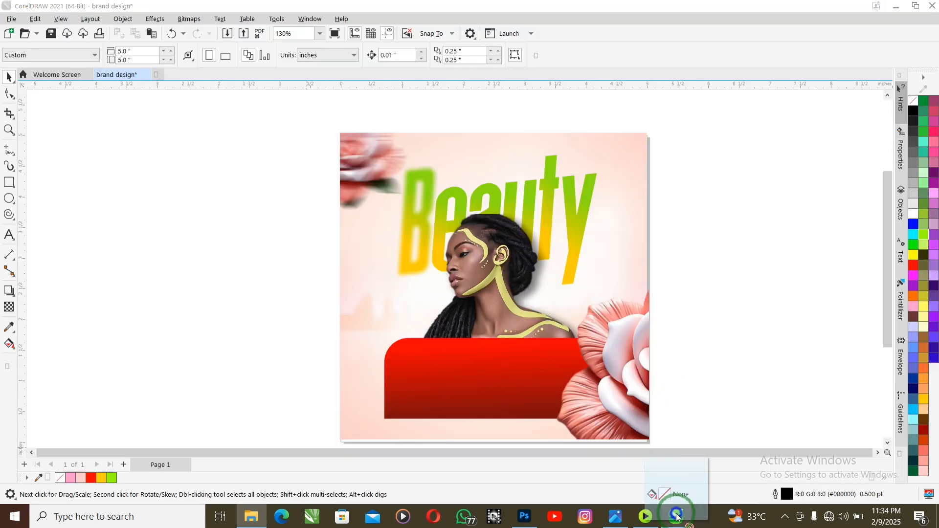
{"action": "left_click_drag", "start_coordinate": [676, 515], "coordinate": [203, 257]}
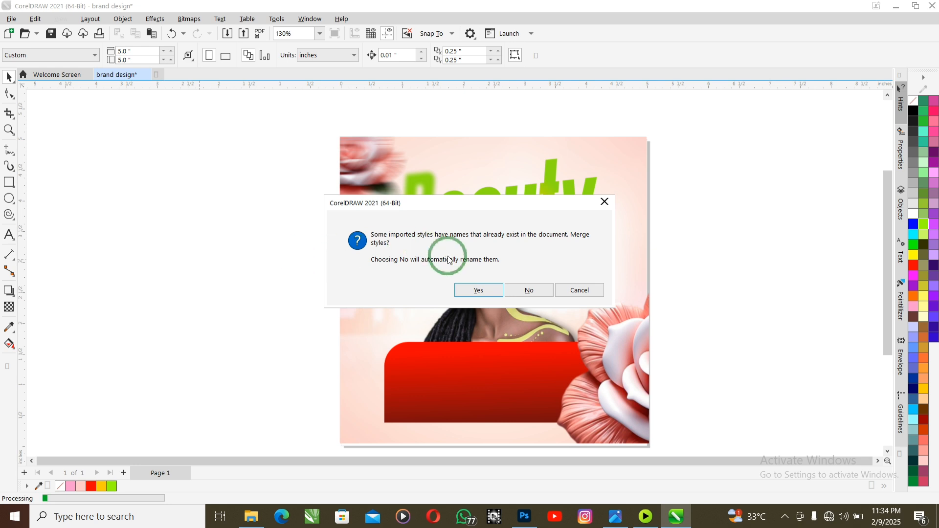
{"action": "left_click", "coordinate": [478, 291]}
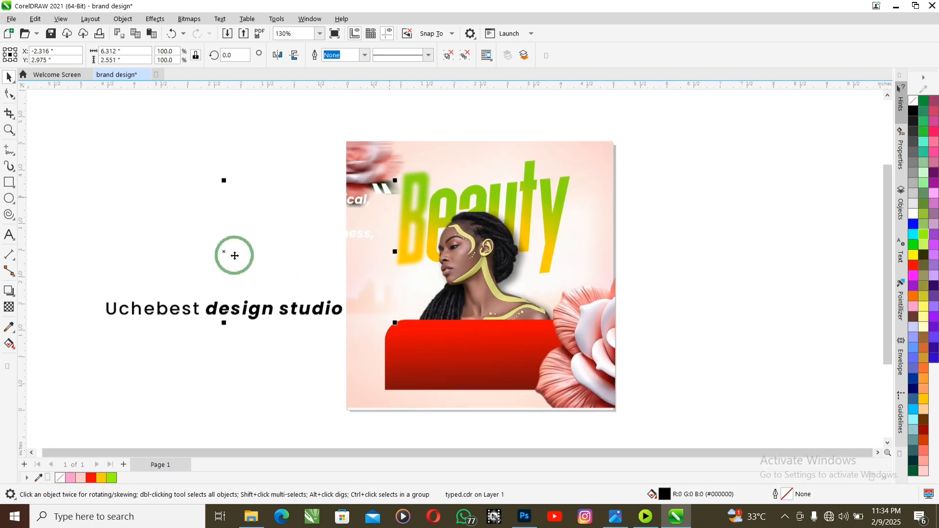
- Scale the imported text group to about 2.69 by 1.09 inches and place it over the lower part of the red panel
{"action": "left_click_drag", "start_coordinate": [233, 253], "coordinate": [421, 338]}
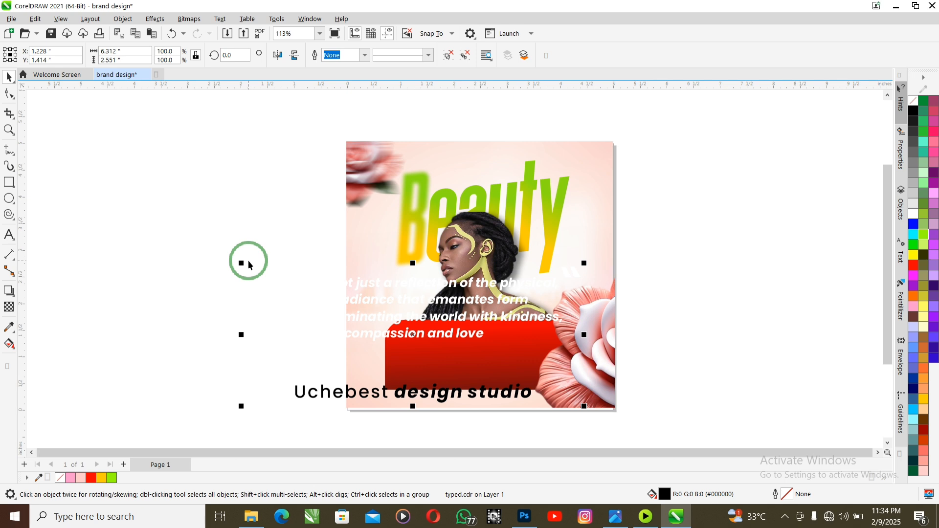
{"action": "left_click_drag", "start_coordinate": [242, 263], "coordinate": [451, 363]}
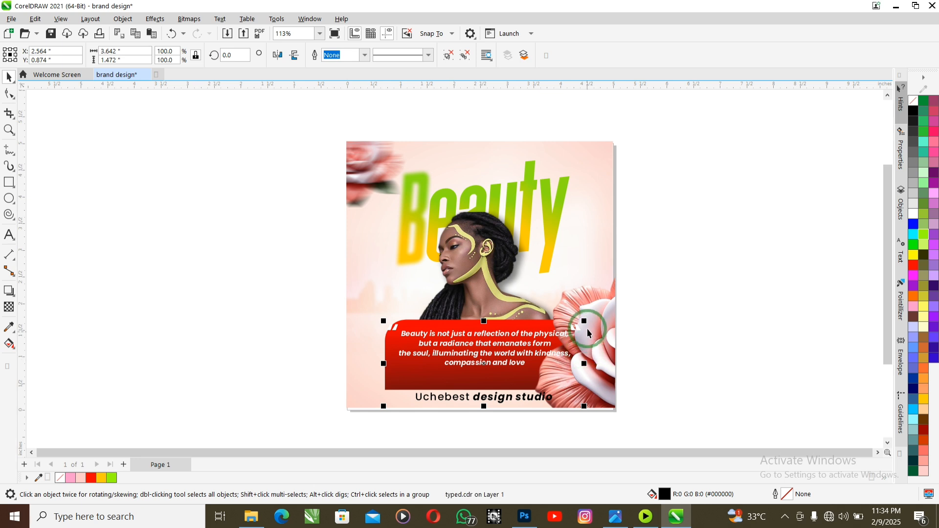
{"action": "left_click_drag", "start_coordinate": [583, 323], "coordinate": [571, 346]}
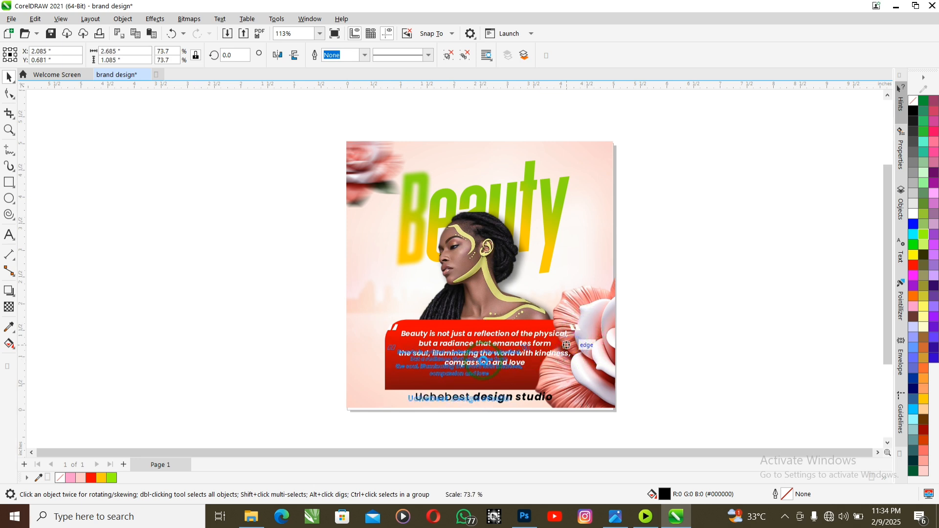
- Undo the accidental shift of the red panel and centre the text group horizontally with the panel
{"action": "left_click_drag", "start_coordinate": [484, 365], "coordinate": [487, 361]}
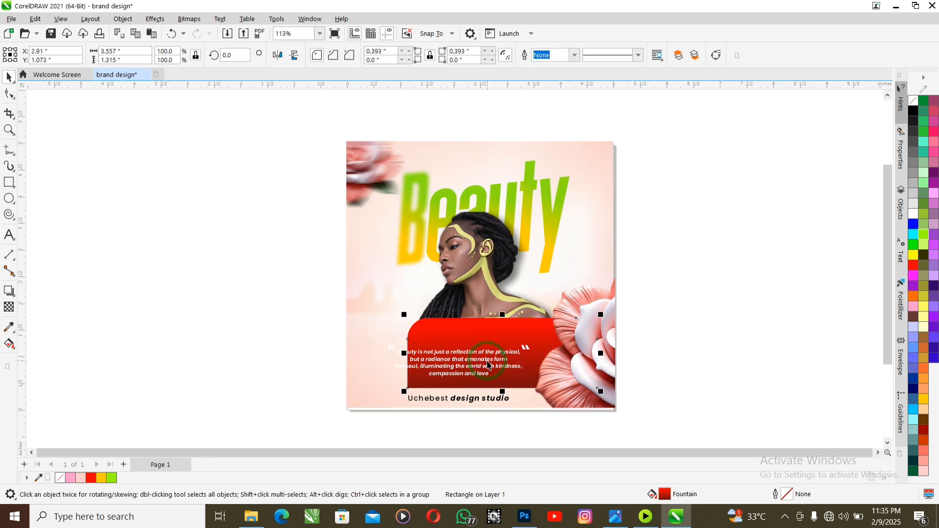
{"action": "key", "text": "ctrl+z"}
{"action": "left_click_drag", "start_coordinate": [254, 294], "coordinate": [624, 425]}
{"action": "key", "text": "c"}
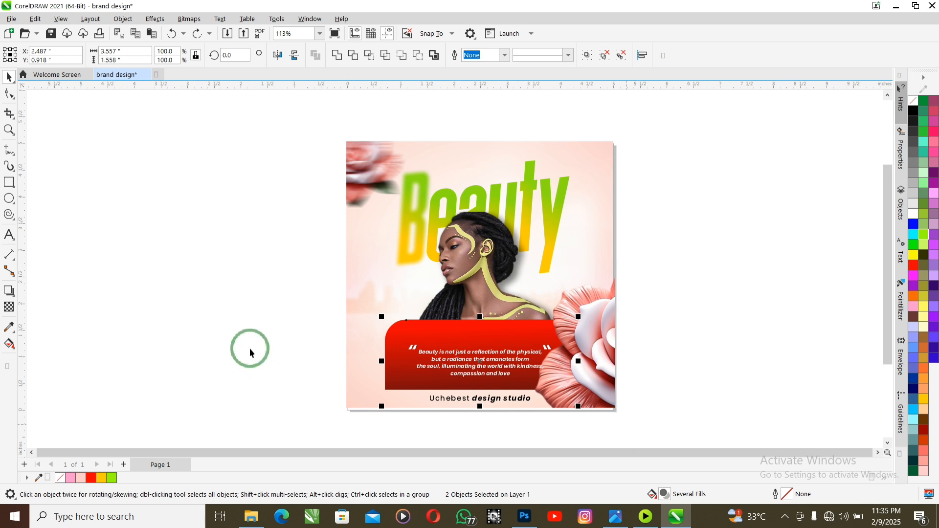
{"action": "left_click", "coordinate": [249, 348]}
- Ungroup the imported text so the quote and the studio name are separate objects
{"action": "left_click", "coordinate": [481, 372]}
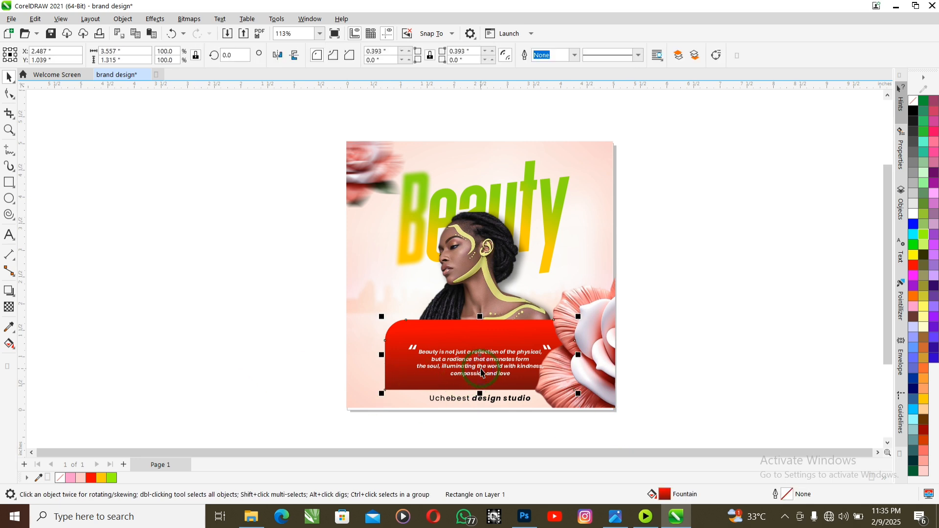
{"action": "left_click", "coordinate": [482, 370]}
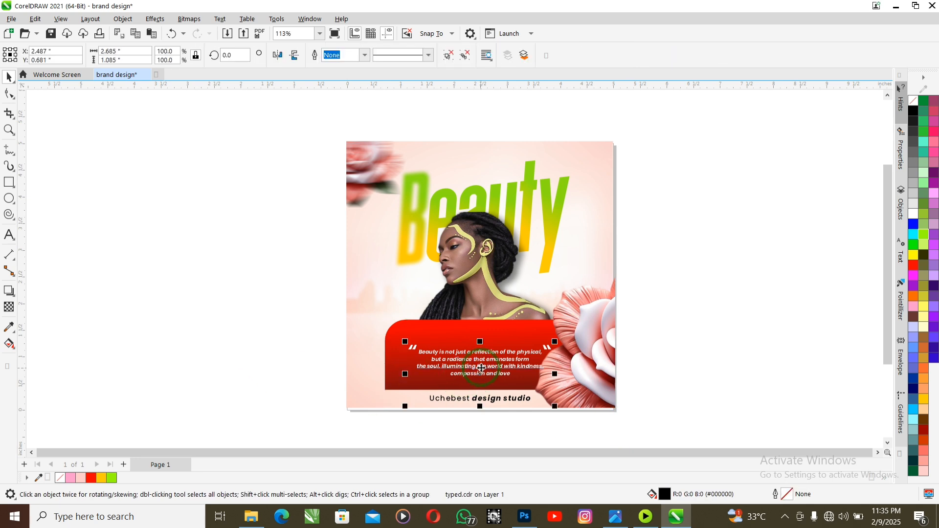
{"action": "left_click", "coordinate": [446, 56]}
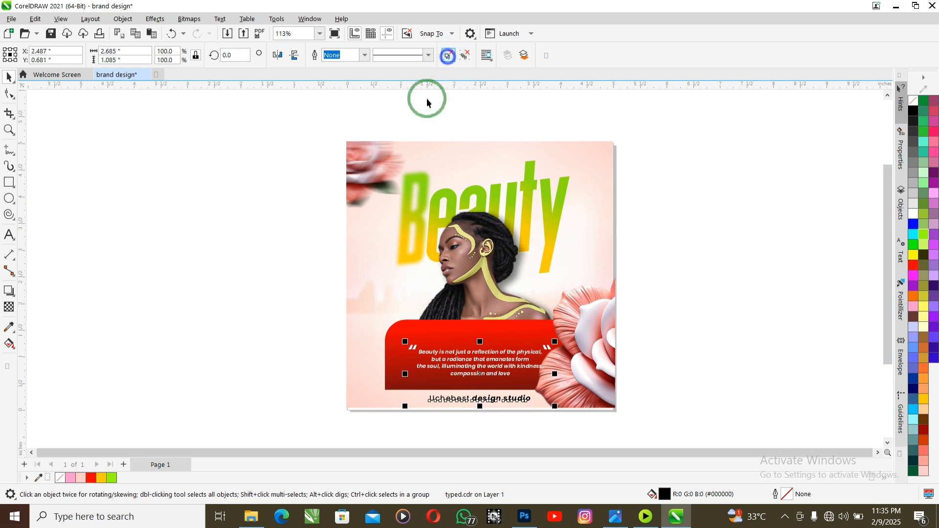
{"action": "left_click", "coordinate": [235, 318]}
- Nudge the quote with its quotation marks upward, centre it vertically on the red panel and clear the selection
{"action": "left_click_drag", "start_coordinate": [236, 297], "coordinate": [572, 390]}
{"action": "key", "text": "Up"}
{"action": "key", "text": "Up"}
{"action": "key", "text": "Up"}
{"action": "key", "text": "Up"}
{"action": "key", "text": "Up"}
{"action": "key", "text": "Up"}
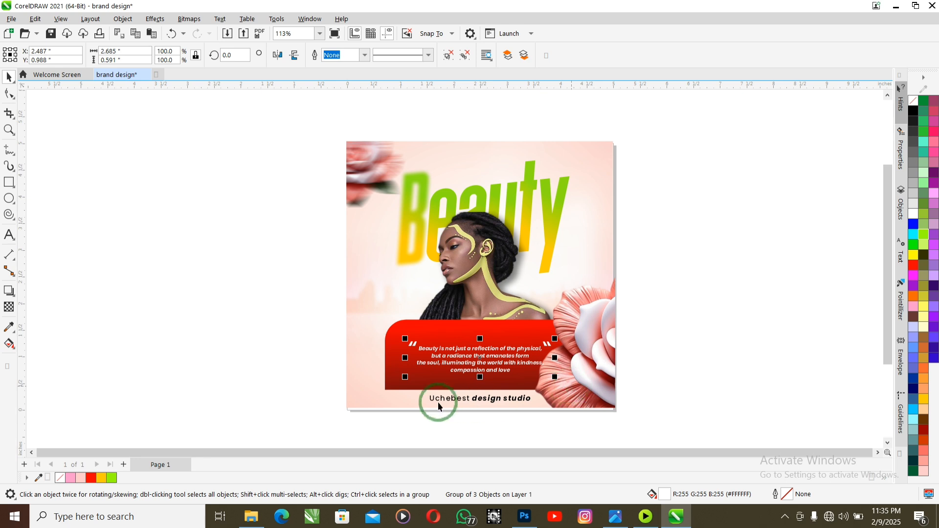
{"action": "left_click", "coordinate": [388, 374], "text": "shift"}
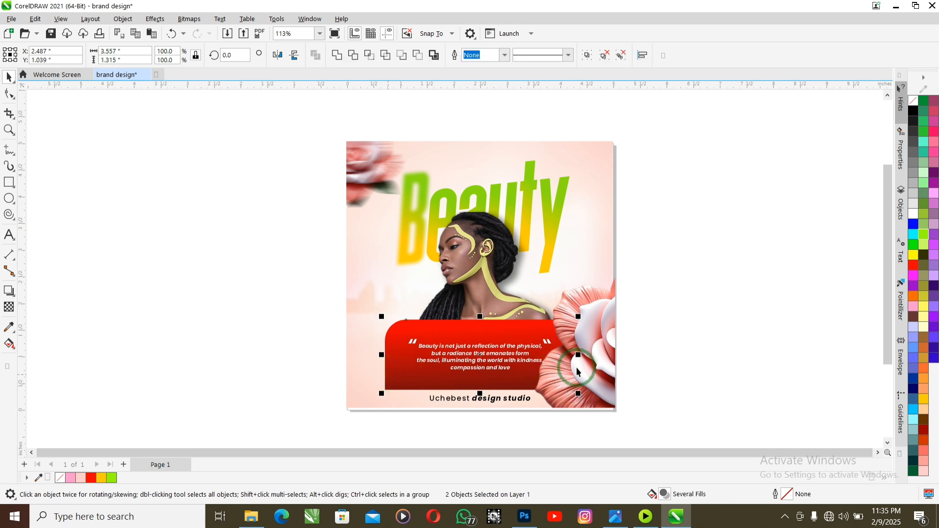
{"action": "left_click", "coordinate": [687, 338]}
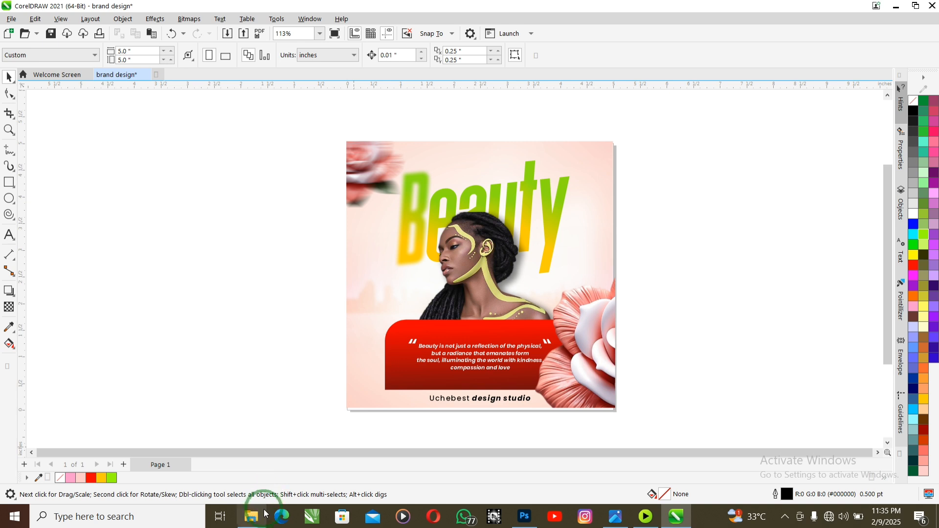
- Bring the type.cdr file and the angry bird image from the resource folder into the design, merging the duplicate styles
{"action": "left_click", "coordinate": [257, 523]}
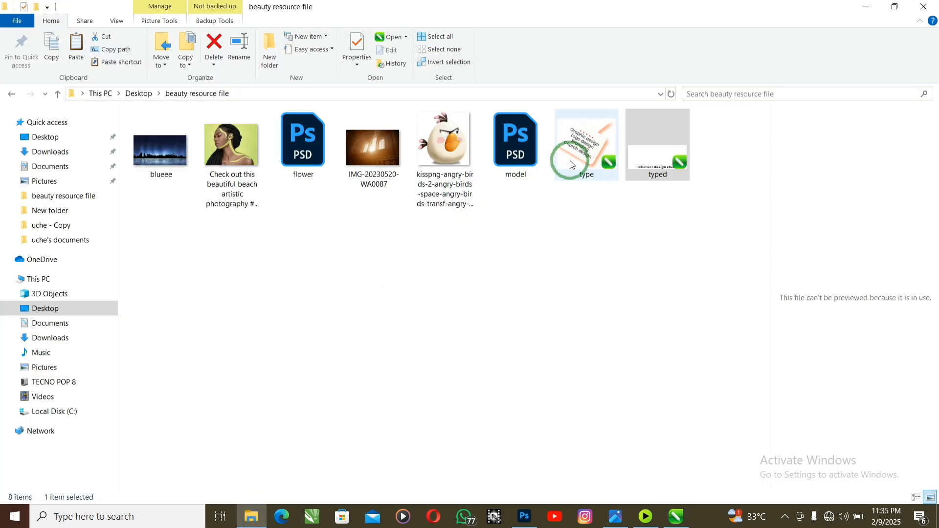
{"action": "left_click", "coordinate": [575, 157]}
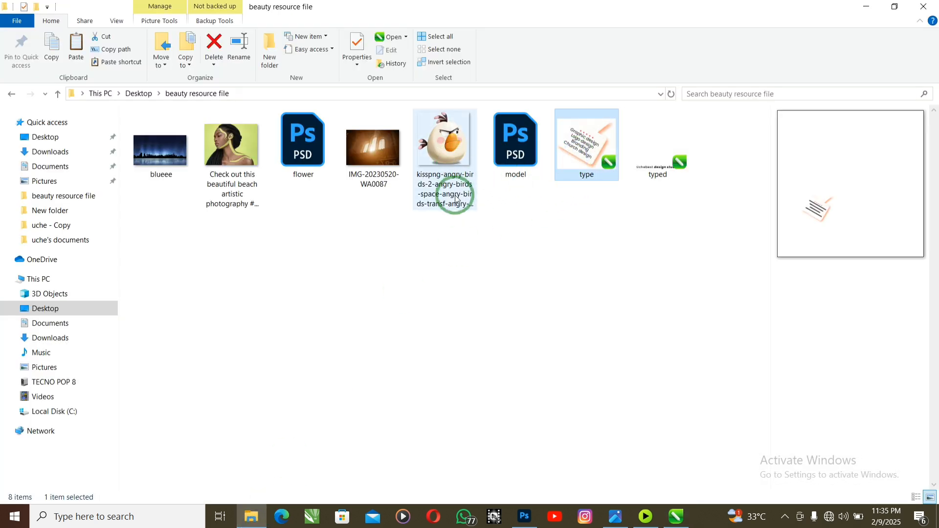
{"action": "left_click", "coordinate": [447, 165], "text": "ctrl"}
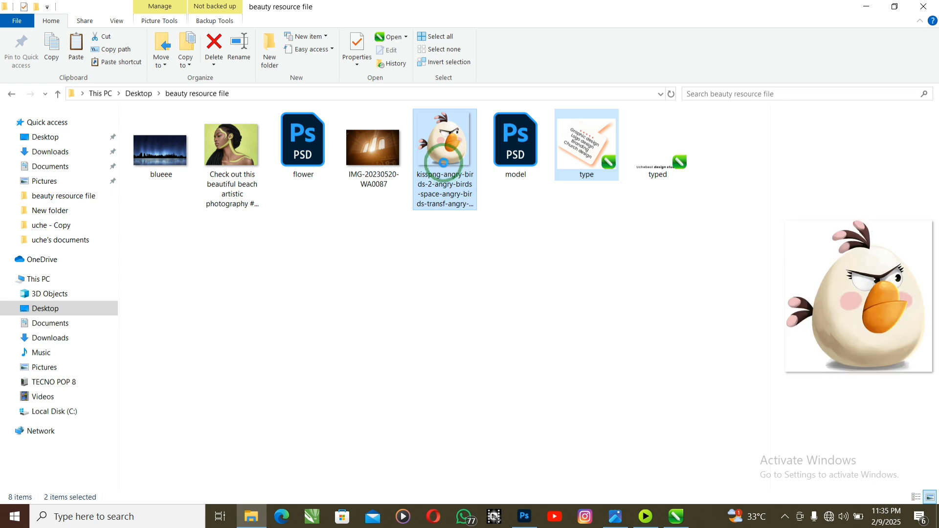
{"action": "left_click_drag", "start_coordinate": [446, 165], "coordinate": [207, 277]}
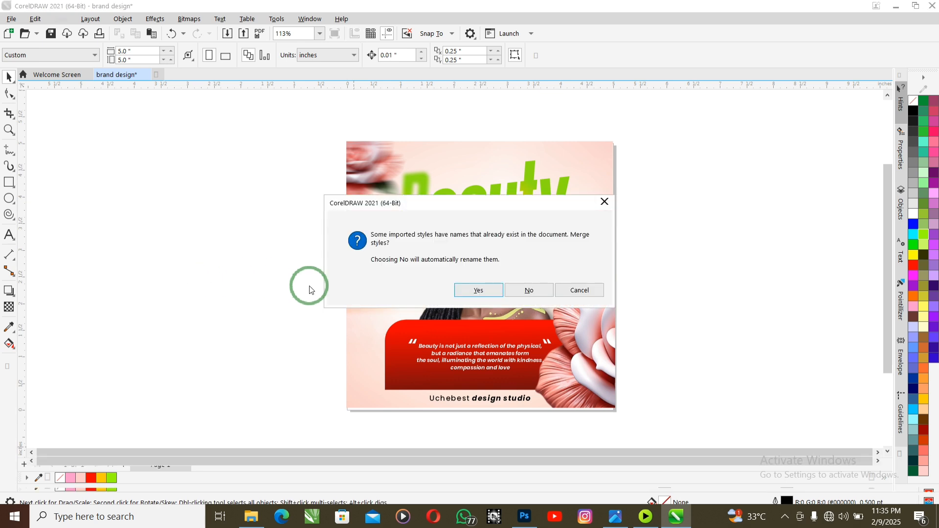
{"action": "left_click", "coordinate": [467, 292]}
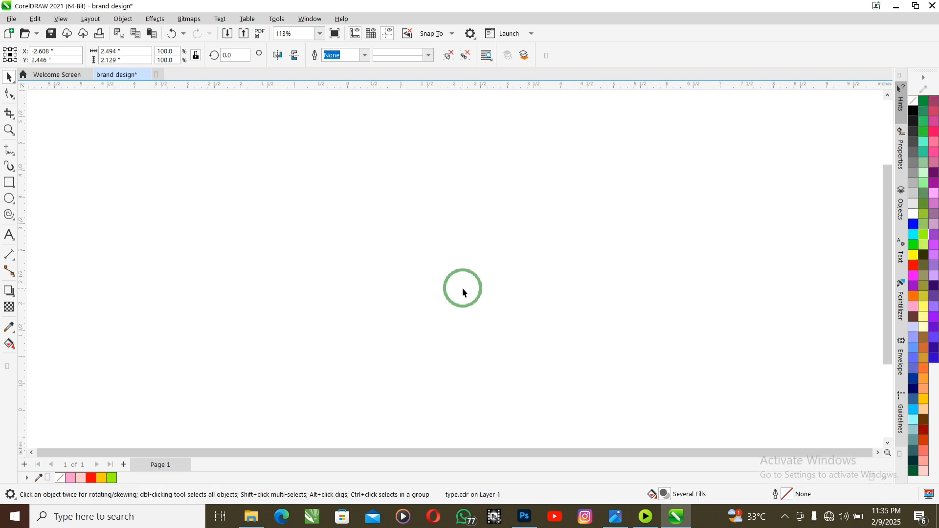
- Scale the tilted services card to about 1.01 by 0.86 inches and place it beside the model, just above the red panel
{"action": "scroll", "coordinate": [333, 299], "scroll_direction": "down", "scroll_amount": 2}
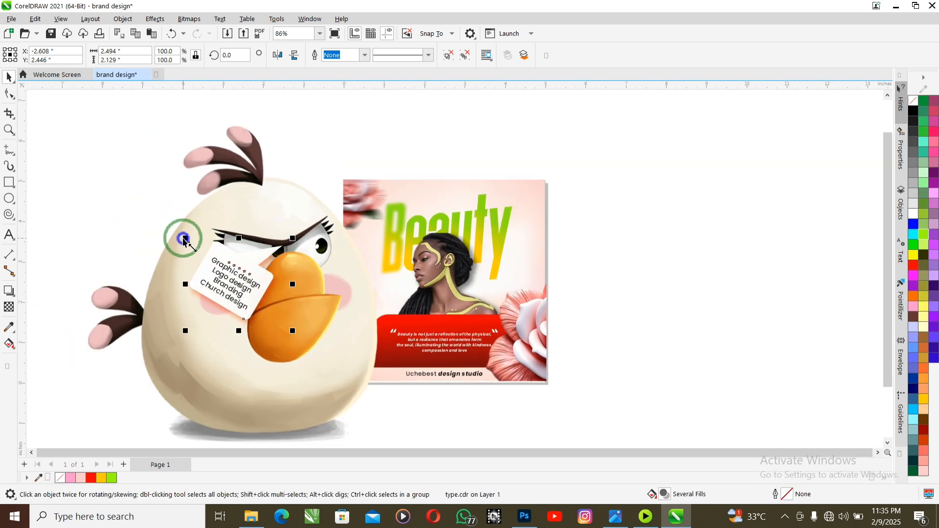
{"action": "left_click_drag", "start_coordinate": [183, 239], "coordinate": [409, 310]}
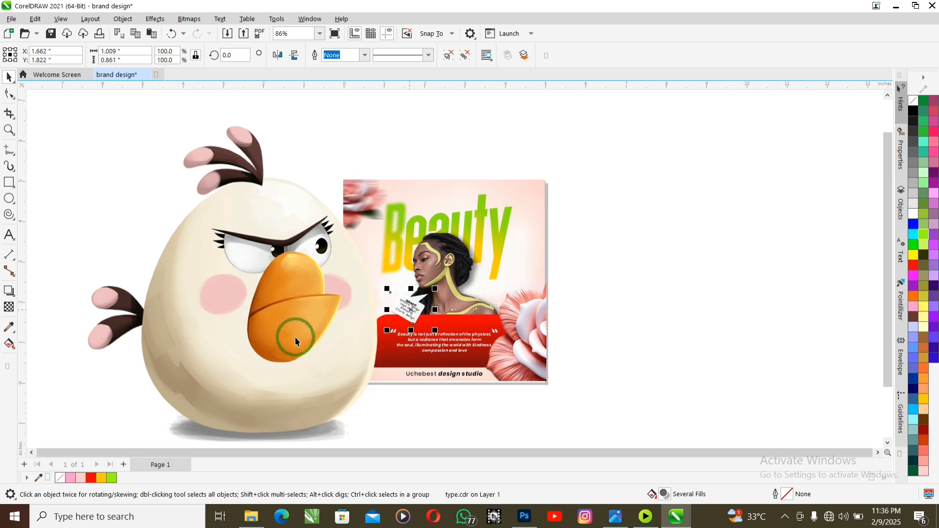
- Move the angry bird clear of the design and enlarge the services card to about 1.13 by 0.96 inches
{"action": "left_click_drag", "start_coordinate": [216, 326], "coordinate": [204, 319]}
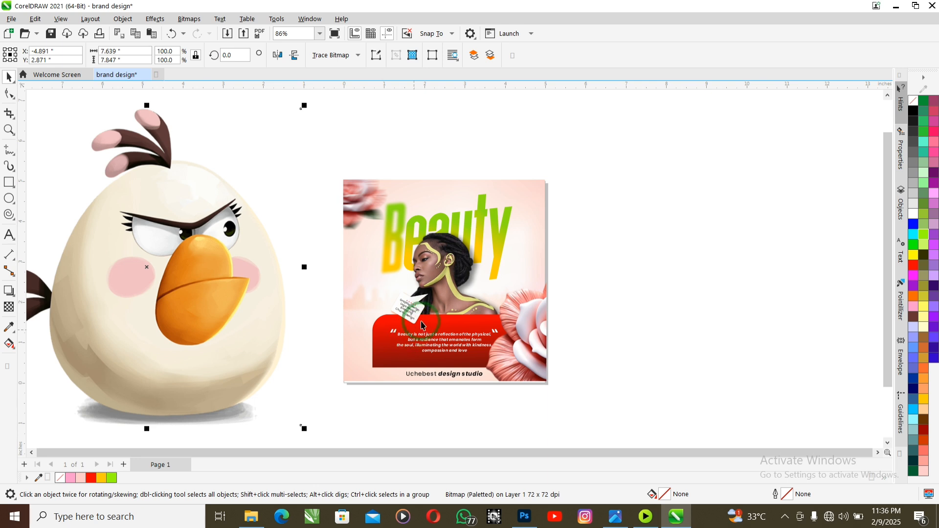
{"action": "scroll", "coordinate": [427, 321], "scroll_direction": "up", "scroll_amount": 1}
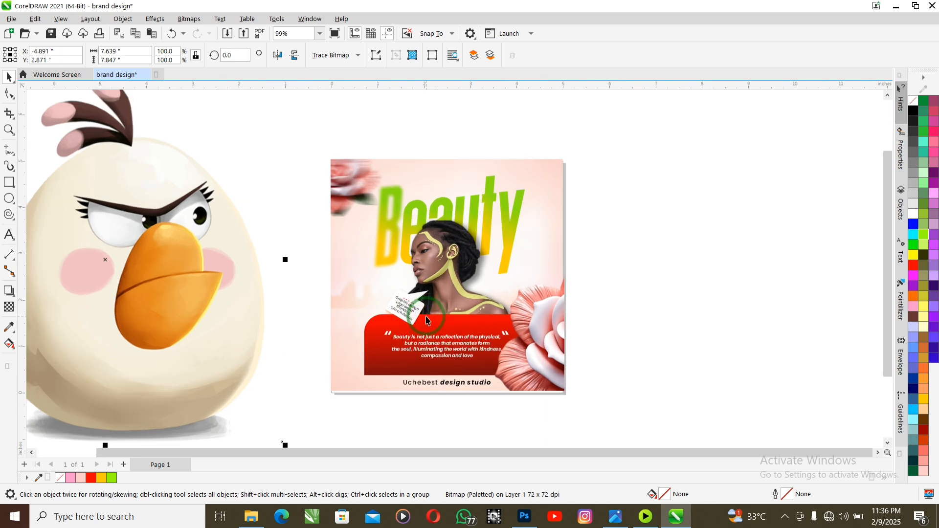
{"action": "left_click", "coordinate": [410, 308]}
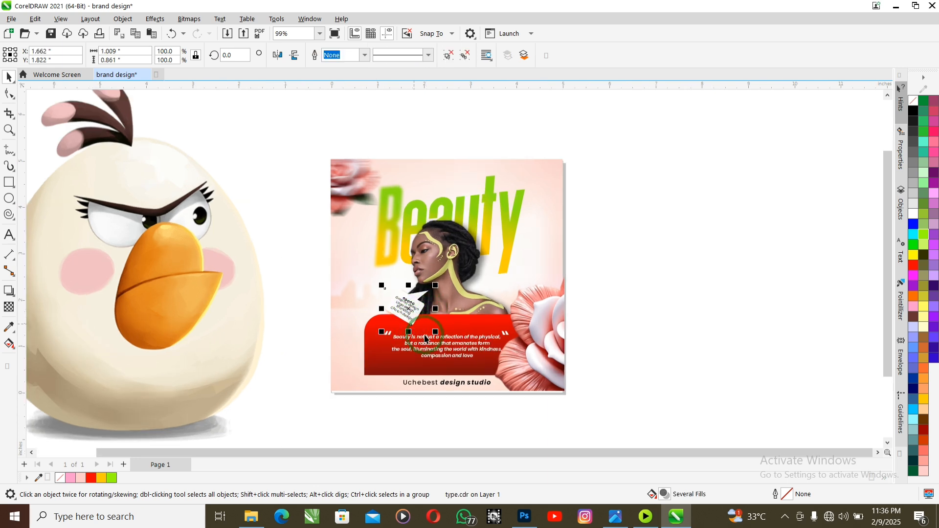
{"action": "left_click_drag", "start_coordinate": [436, 332], "coordinate": [440, 342]}
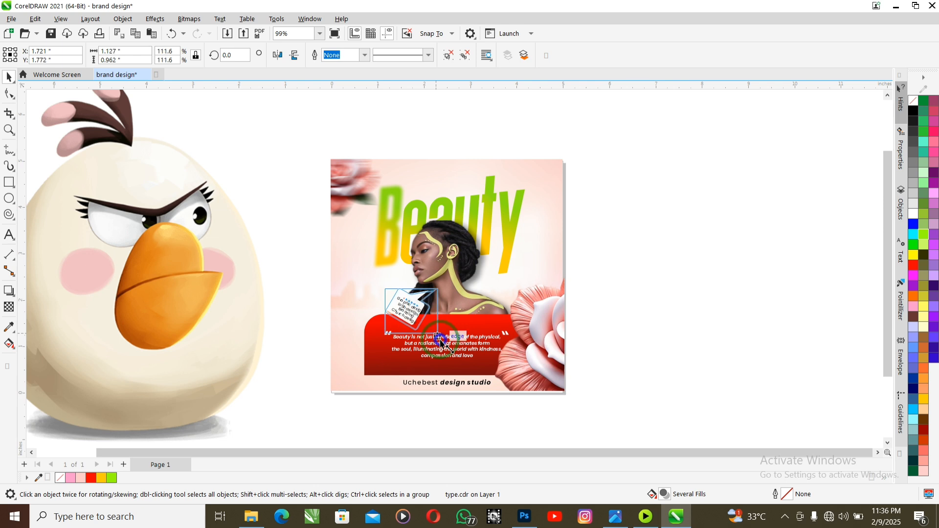
- Scale the angry bird down to about 0.5 by 0.51 inches at the red panel's lower left corner and clear the selection
{"action": "left_click", "coordinate": [235, 293]}
{"action": "scroll", "coordinate": [272, 270], "scroll_direction": "down", "scroll_amount": 1}
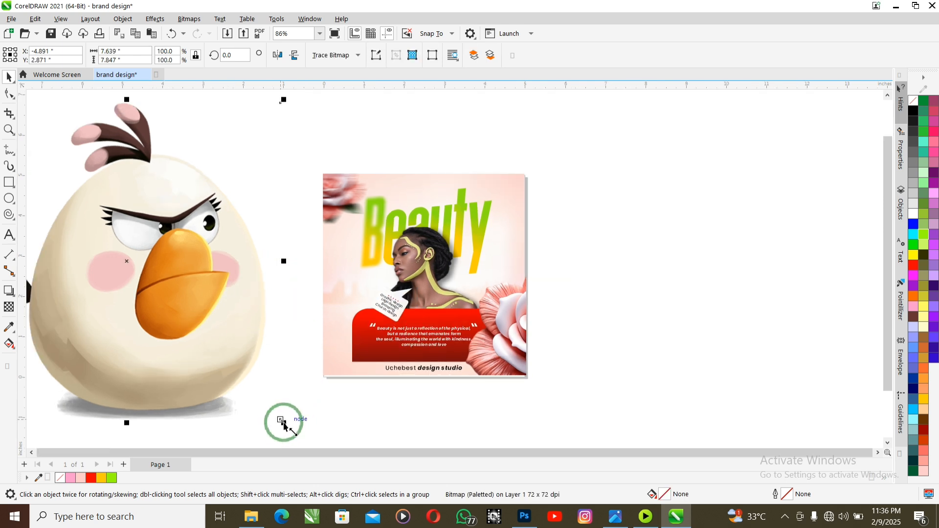
{"action": "left_click_drag", "start_coordinate": [282, 423], "coordinate": [368, 363]}
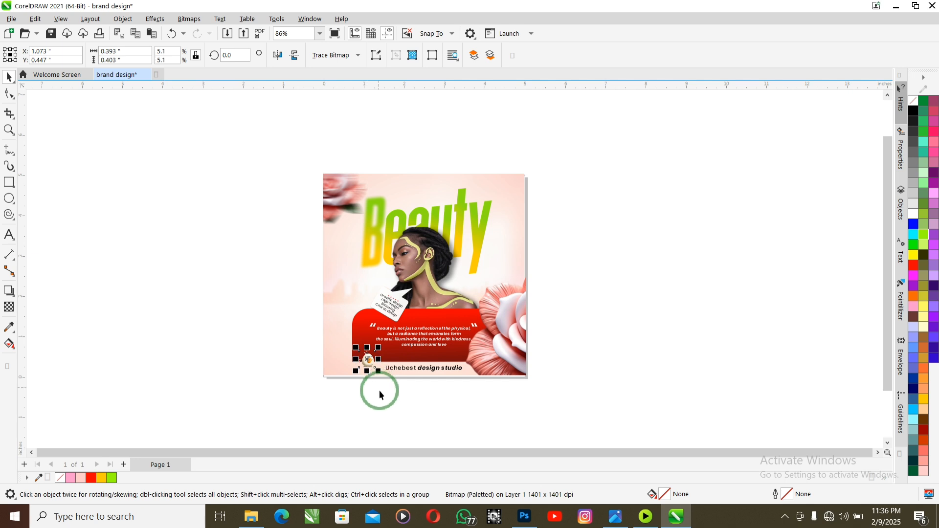
{"action": "scroll", "coordinate": [380, 282], "scroll_direction": "up", "scroll_amount": 2}
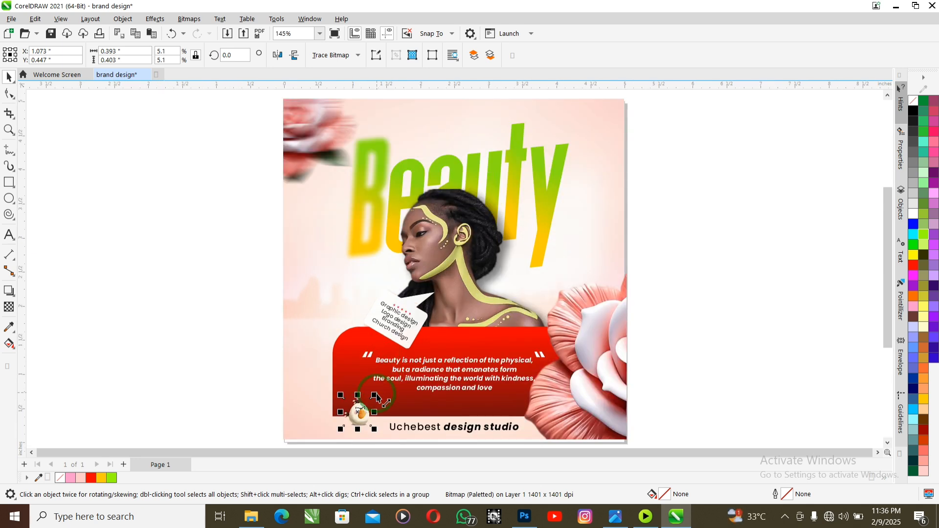
{"action": "left_click_drag", "start_coordinate": [376, 395], "coordinate": [383, 386]}
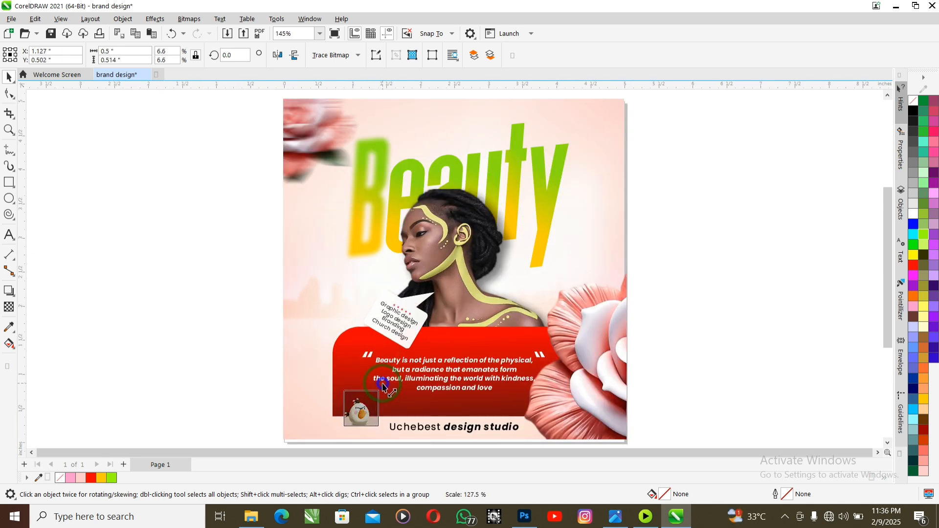
{"action": "left_click", "coordinate": [188, 346]}
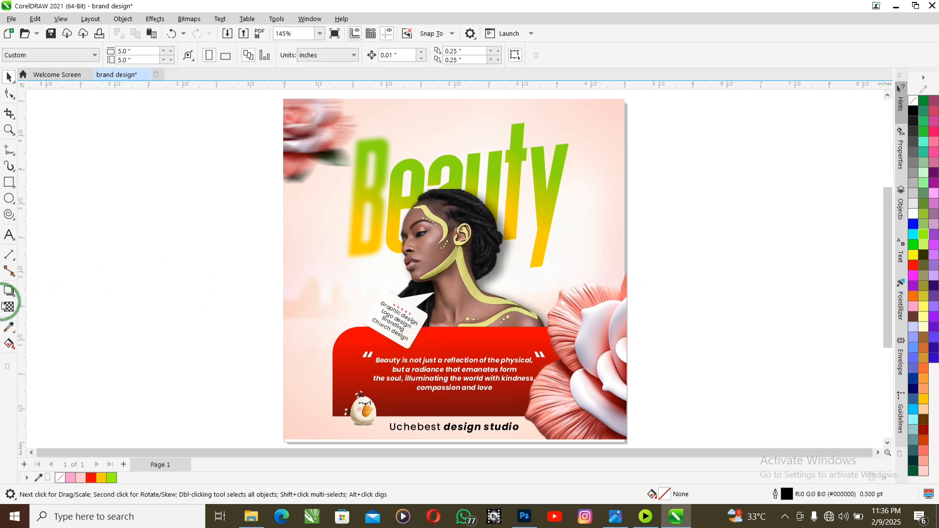
- In File Explorer, find the red icon image in the desktop folder "how to make a wonderful flyer" and bring it into the CorelDRAW design
{"action": "left_click", "coordinate": [251, 516]}
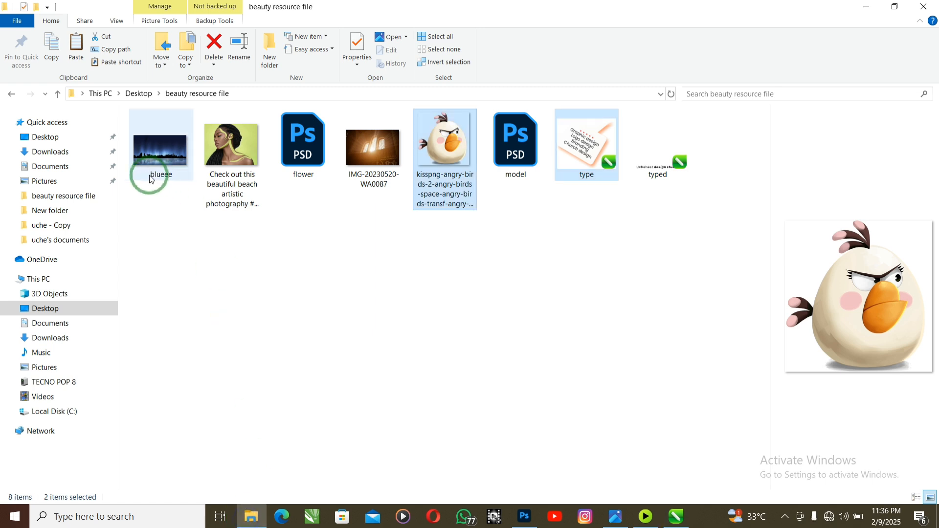
{"action": "left_click", "coordinate": [49, 137]}
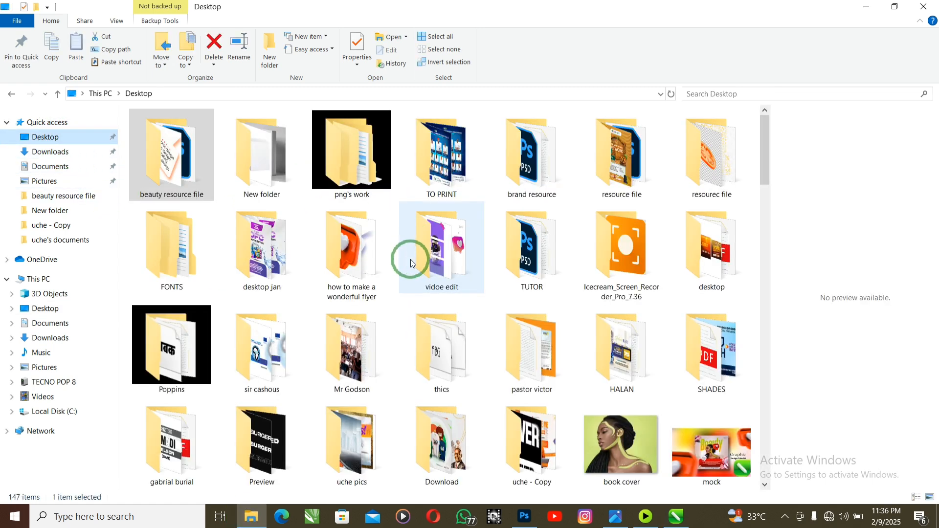
{"action": "left_click", "coordinate": [349, 250]}
{"action": "double_click", "coordinate": [349, 251]}
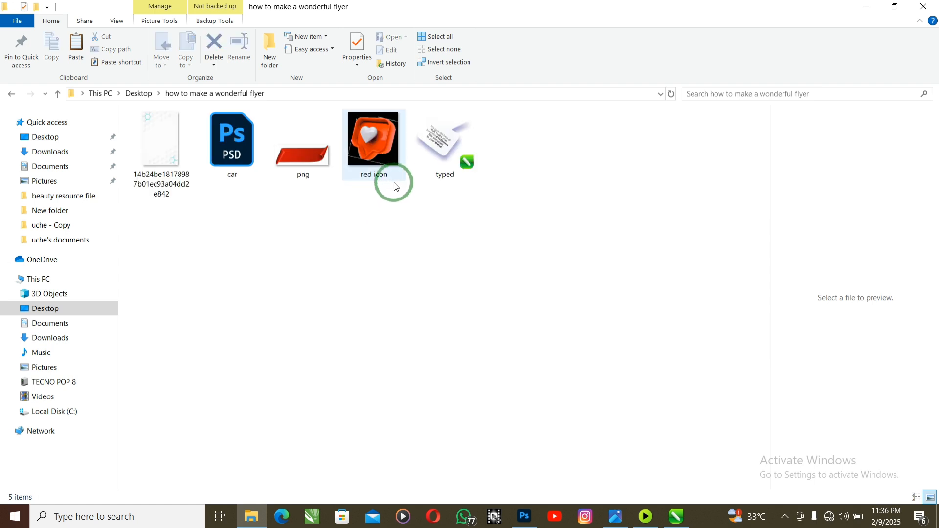
{"action": "left_click", "coordinate": [379, 167]}
{"action": "left_click_drag", "start_coordinate": [379, 165], "coordinate": [678, 513]}
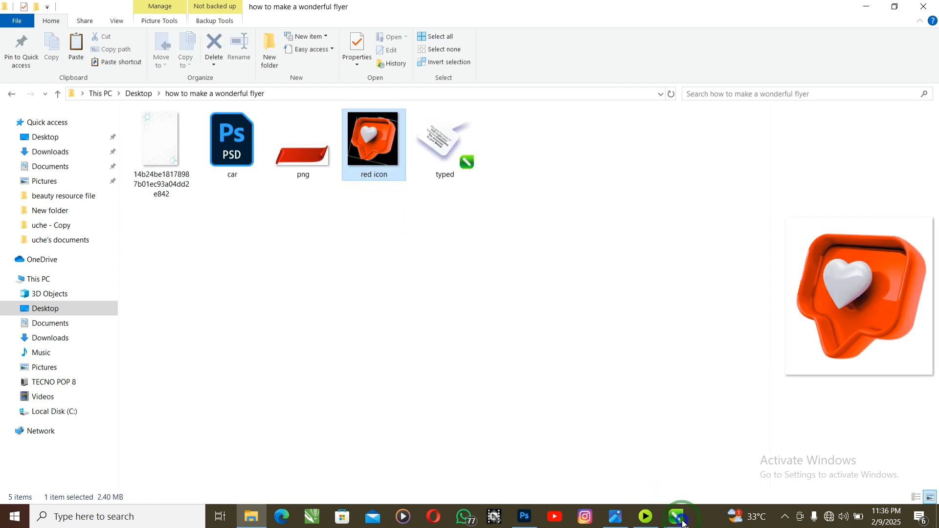
{"action": "left_click_drag", "start_coordinate": [683, 523], "coordinate": [685, 287]}
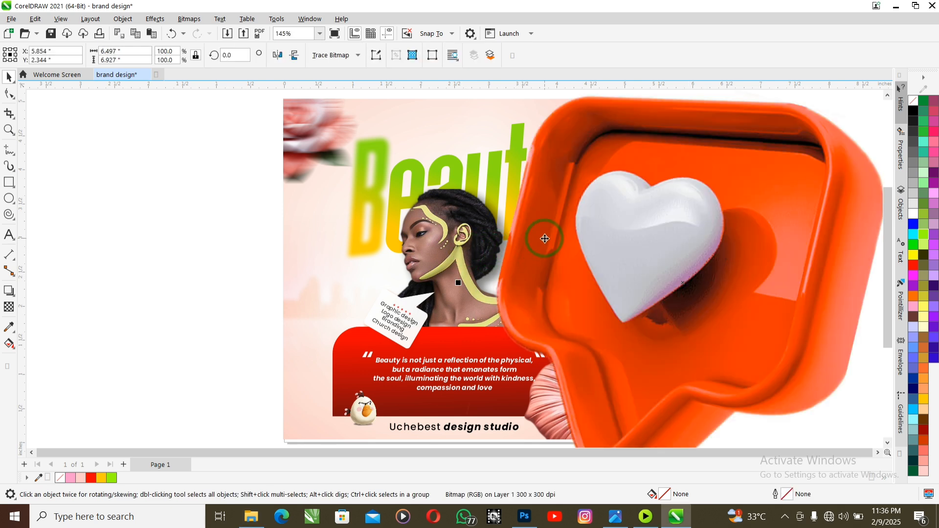
- Scale the red heart icon to about 0.93 by 0.99 inches, mirror it horizontally and place it beside the model's hair
{"action": "scroll", "coordinate": [545, 238], "scroll_direction": "down", "scroll_amount": 4}
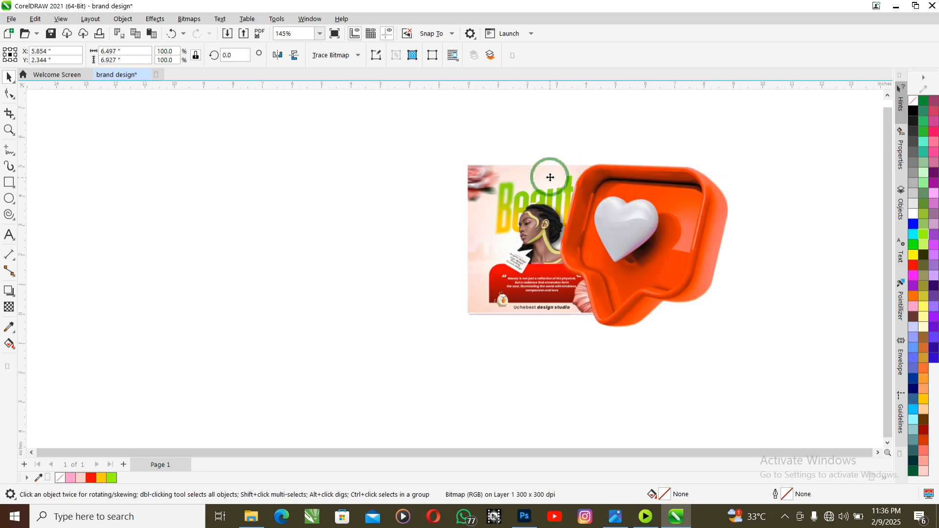
{"action": "left_click_drag", "start_coordinate": [541, 142], "coordinate": [561, 226]}
{"action": "left_click", "coordinate": [276, 57]}
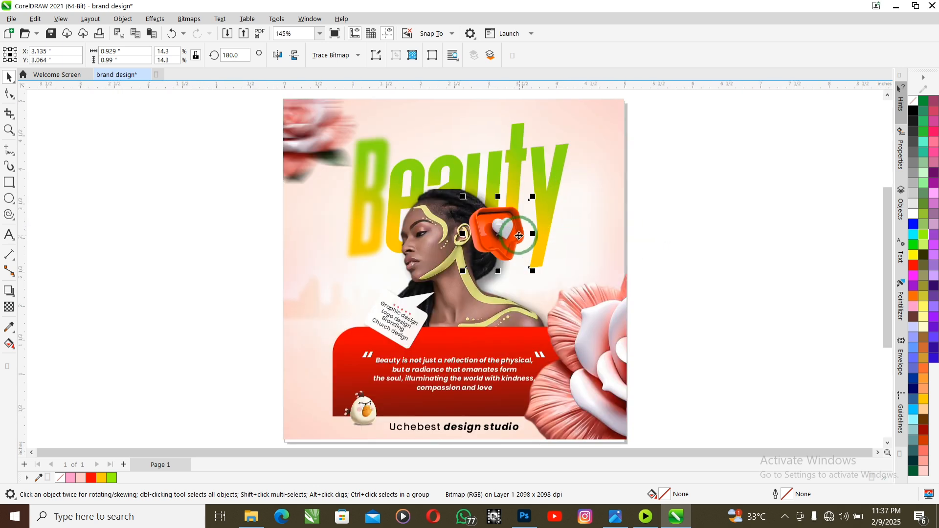
{"action": "left_click_drag", "start_coordinate": [510, 235], "coordinate": [515, 226]}
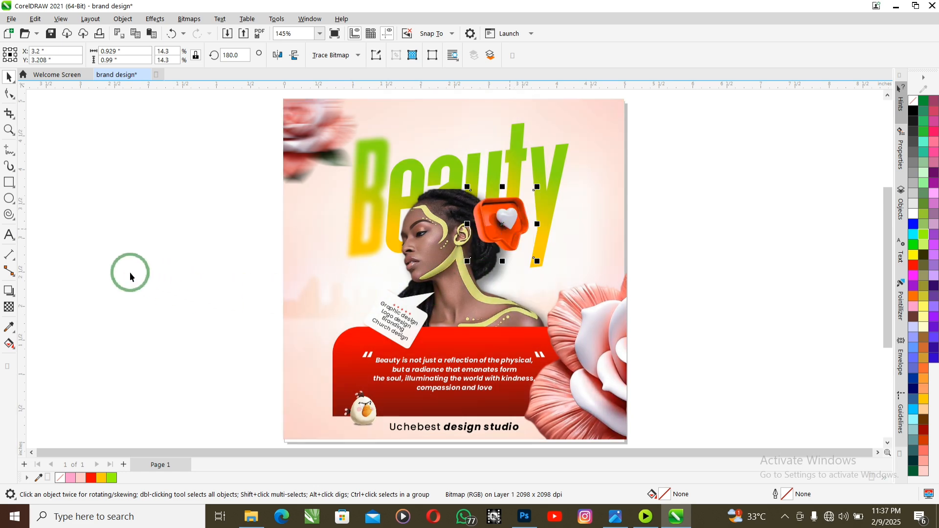
{"action": "left_click", "coordinate": [62, 258]}
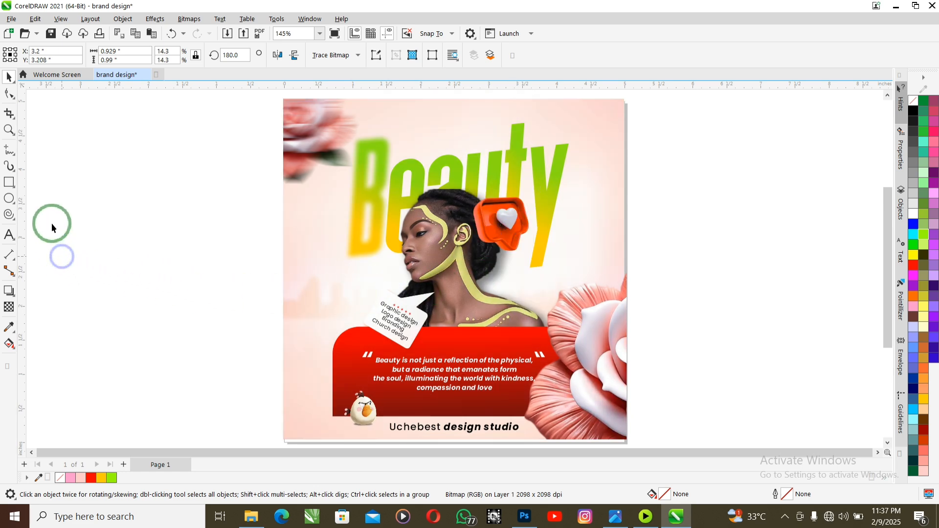
- Draw a diagonal Pen line about 0.36 inches wide and high beside the page, and make a horizontally mirrored copy of it
{"action": "left_click", "coordinate": [16, 157]}
{"action": "left_click", "coordinate": [35, 187]}
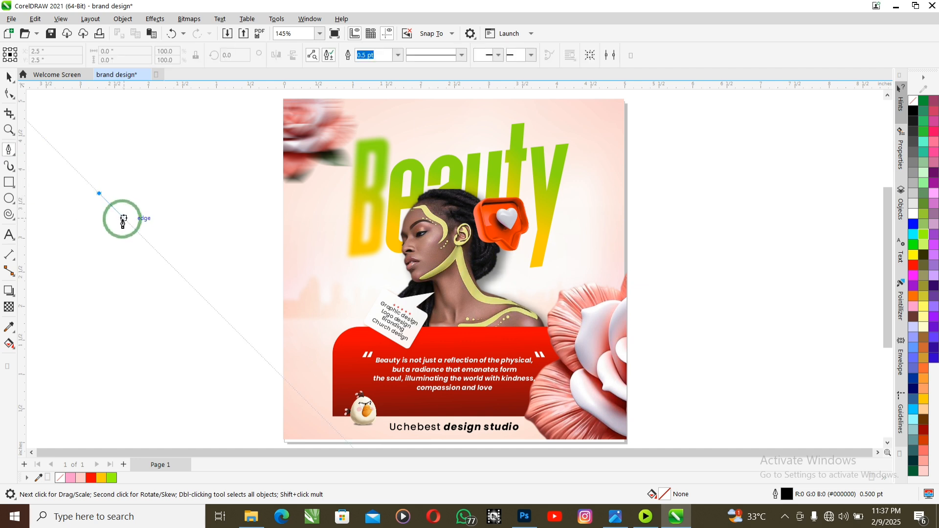
{"action": "left_click", "coordinate": [123, 219]}
{"action": "left_click", "coordinate": [8, 79]}
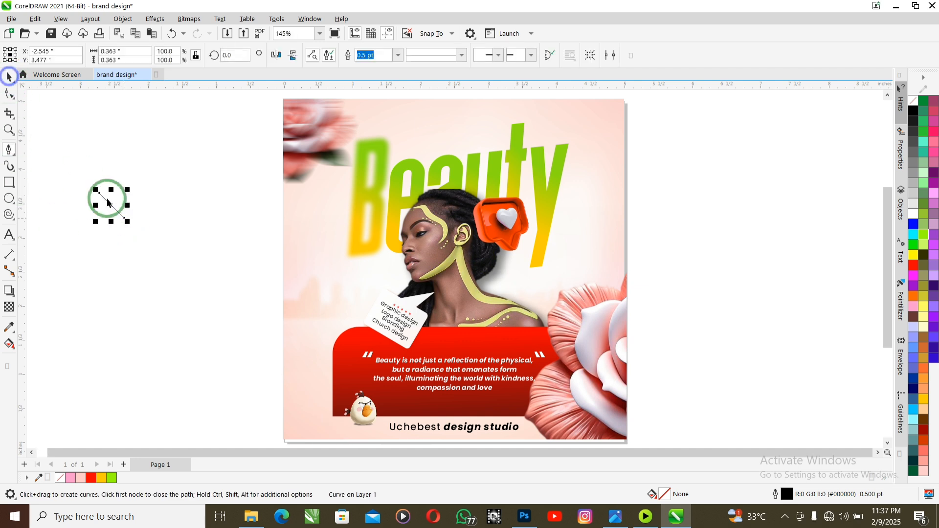
{"action": "left_click_drag", "start_coordinate": [111, 205], "coordinate": [156, 196]}
{"action": "right_click", "coordinate": [155, 195]}
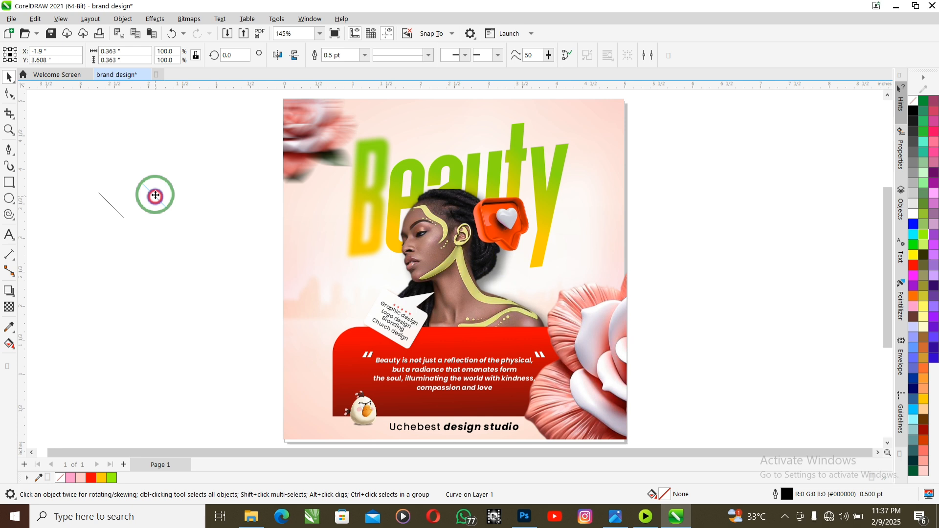
{"action": "left_click", "coordinate": [276, 57]}
{"action": "left_click", "coordinate": [278, 55]}
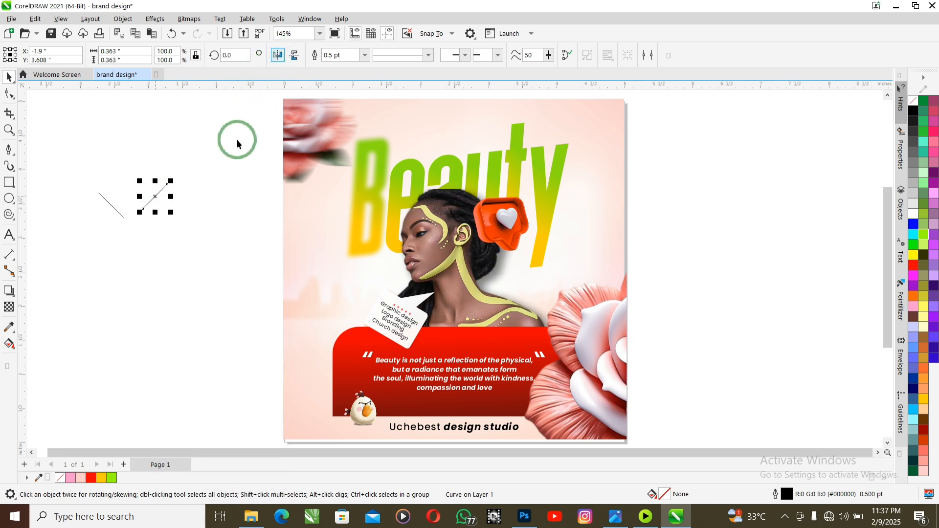
- Centre the two diagonal lines on each other as an X, group them and shrink the group to about 0.04 inches
{"action": "left_click_drag", "start_coordinate": [203, 156], "coordinate": [62, 254]}
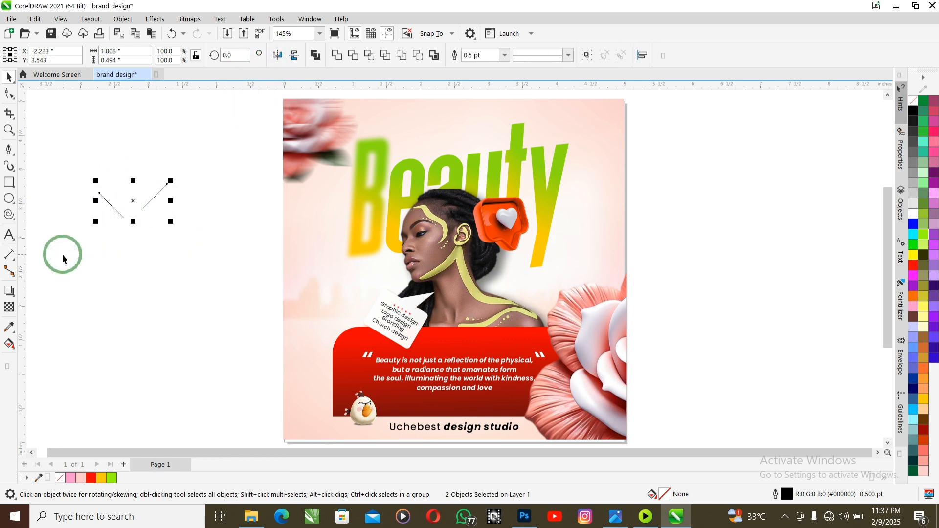
{"action": "key", "text": "c"}
{"action": "key", "text": "e"}
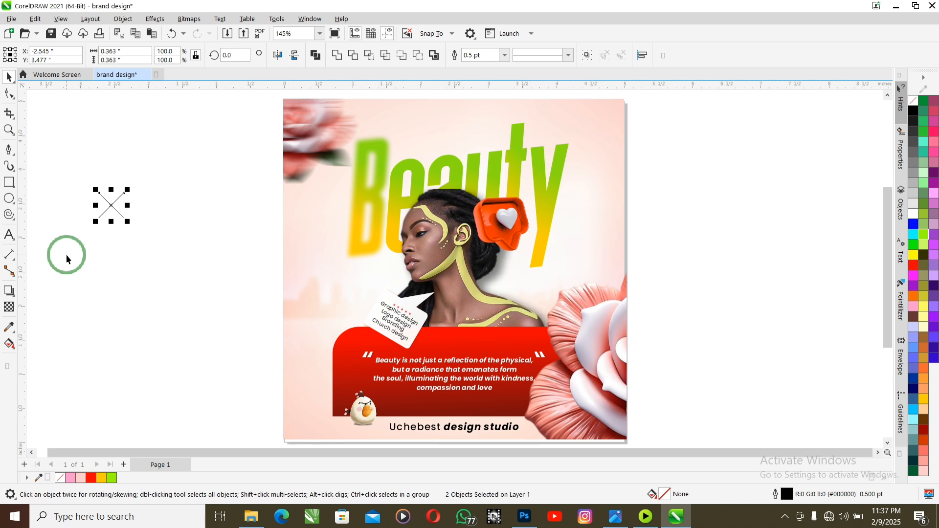
{"action": "key", "text": "ctrl+g"}
{"action": "left_click_drag", "start_coordinate": [94, 189], "coordinate": [139, 229]}
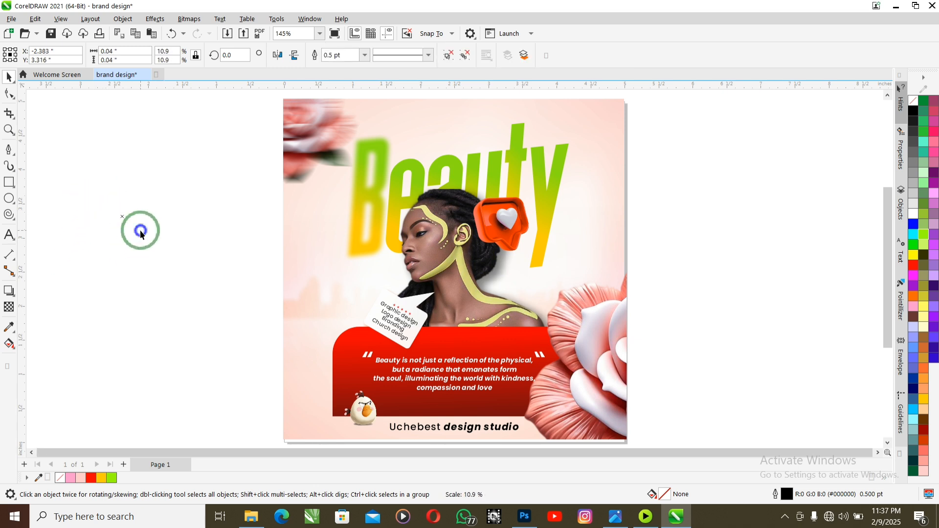
{"action": "left_click", "coordinate": [140, 230]}
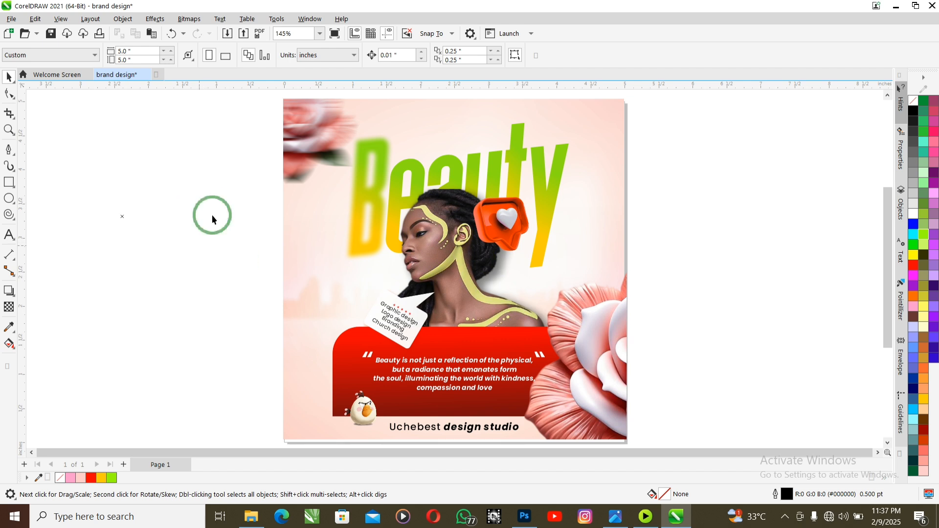
- Give the X a 3 pt outline placed behind the fill and scaling with the object, and enlarge it to about 0.17 inches
{"action": "left_click_drag", "start_coordinate": [167, 184], "coordinate": [88, 248]}
{"action": "left_click", "coordinate": [775, 498]}
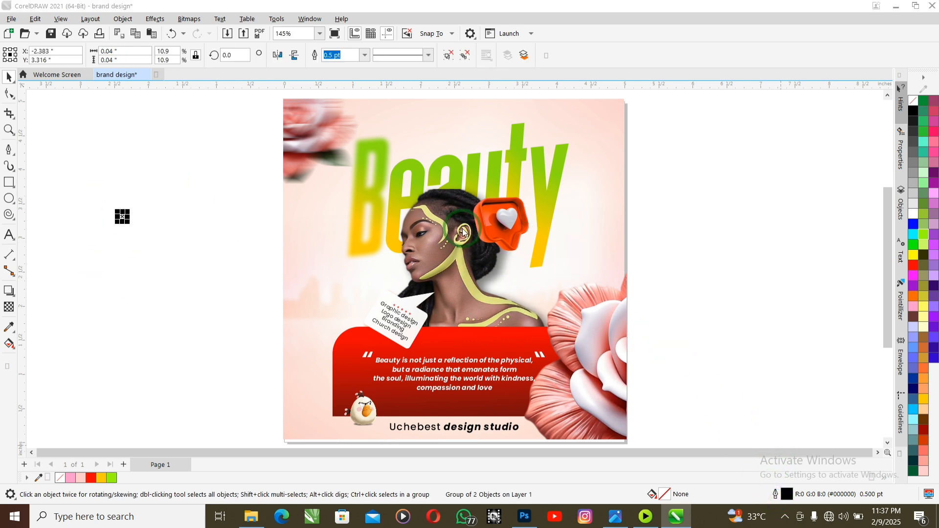
{"action": "left_click", "coordinate": [414, 192]}
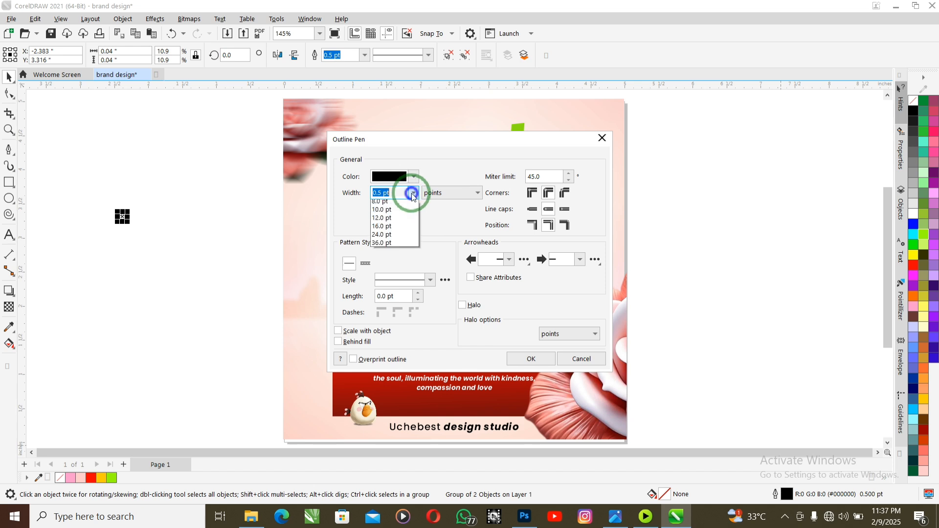
{"action": "left_click", "coordinate": [402, 262]}
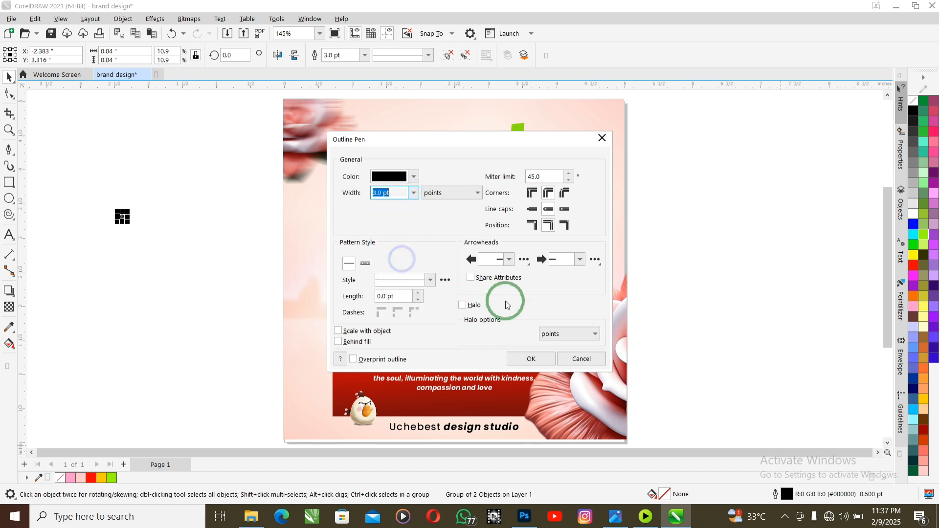
{"action": "left_click", "coordinate": [335, 330]}
{"action": "left_click", "coordinate": [337, 341]}
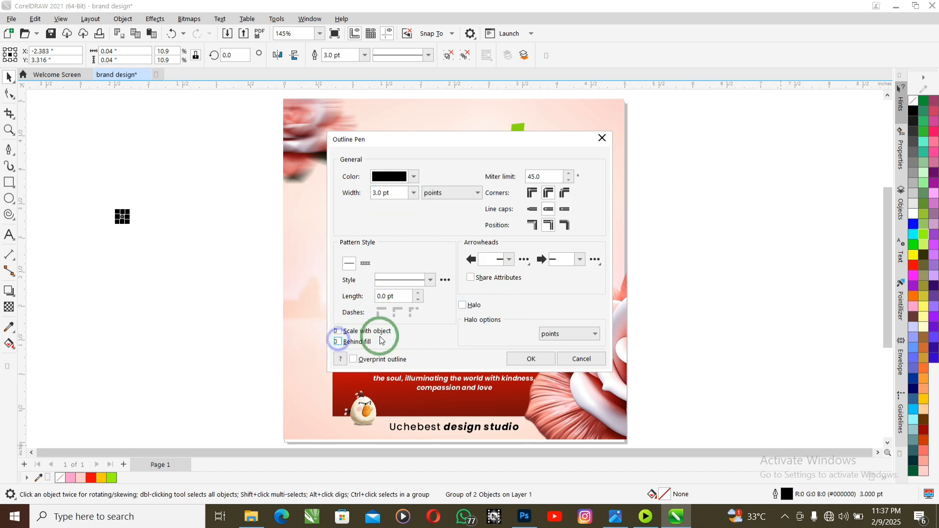
{"action": "left_click", "coordinate": [547, 193]}
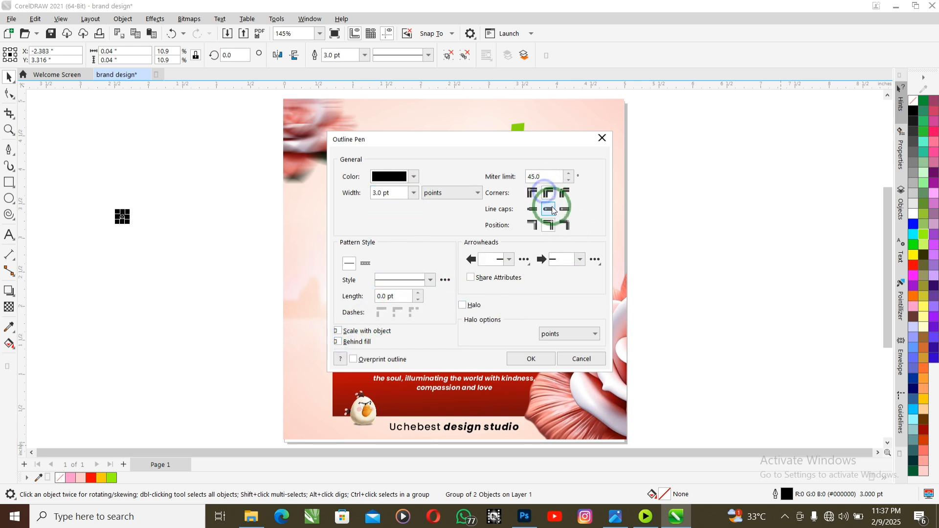
{"action": "left_click", "coordinate": [543, 358]}
{"action": "left_click_drag", "start_coordinate": [126, 222], "coordinate": [139, 235]}
{"action": "left_click", "coordinate": [155, 215]}
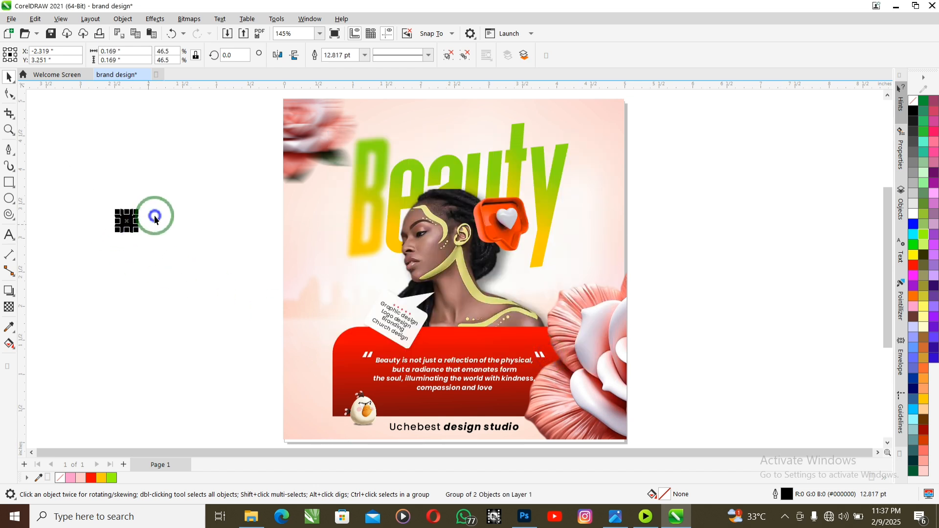
- Set the outline width of the small X beside the page to 1.5 pt
{"action": "left_click_drag", "start_coordinate": [153, 188], "coordinate": [102, 264]}
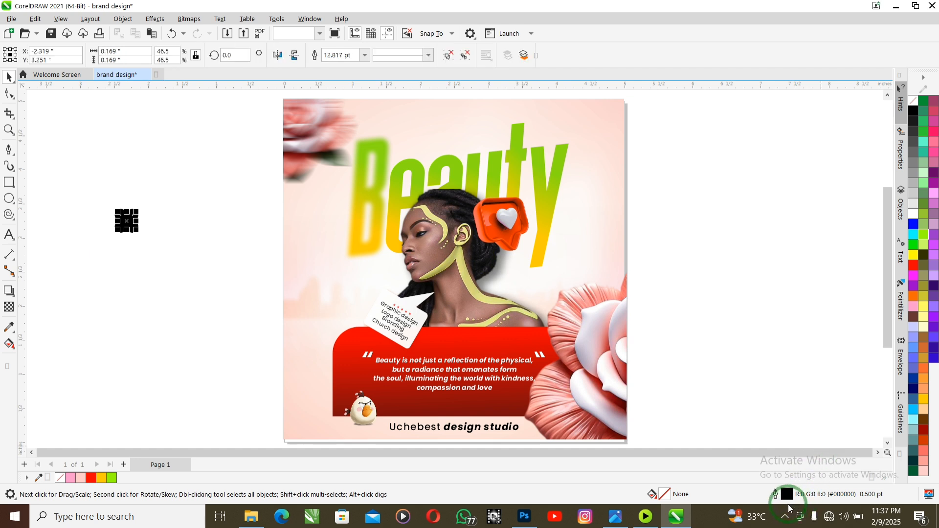
{"action": "left_click", "coordinate": [777, 494]}
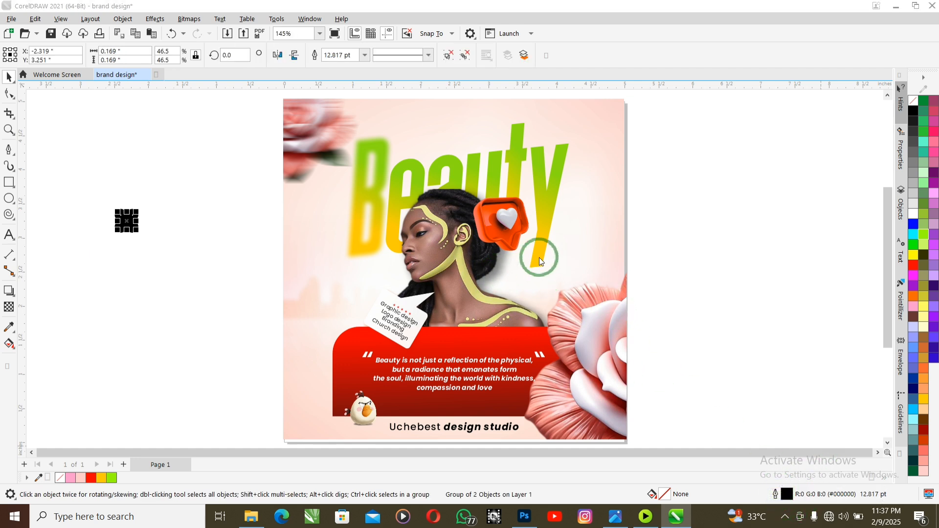
{"action": "left_click", "coordinate": [412, 192]}
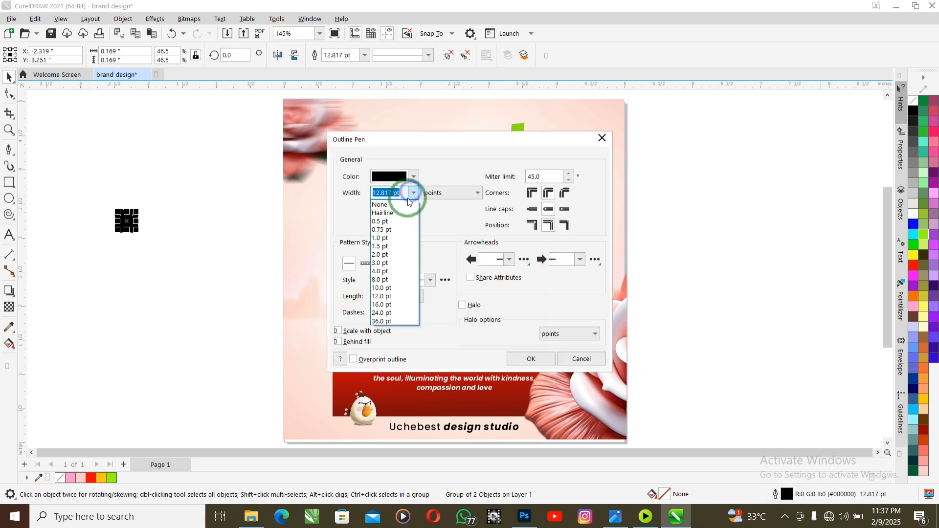
{"action": "left_click", "coordinate": [394, 245]}
{"action": "left_click", "coordinate": [519, 353]}
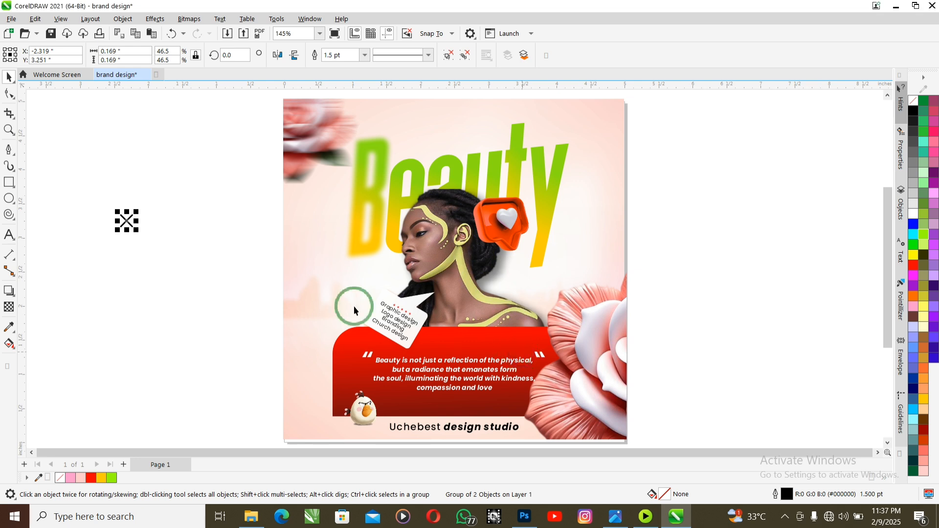
- Shrink the X to about 0.13 inches and duplicate it at even spacing into a horizontal row of four
{"action": "left_click_drag", "start_coordinate": [87, 186], "coordinate": [138, 223]}
{"action": "key", "text": "ctrl+r"}
{"action": "key", "text": "ctrl+r"}
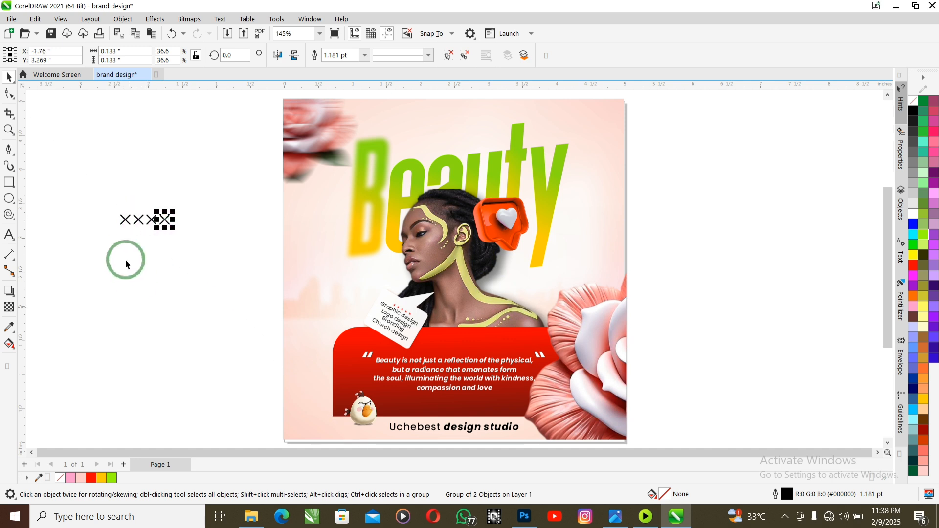
- Copy the row of four Xs and nudge the copy down to form a second row directly beneath the first
{"action": "left_click_drag", "start_coordinate": [89, 173], "coordinate": [212, 264]}
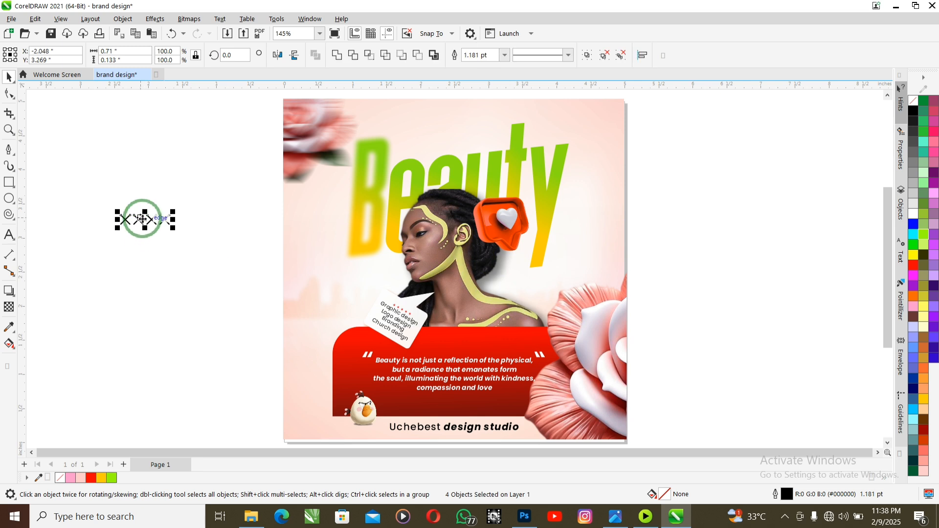
{"action": "left_click_drag", "start_coordinate": [145, 225], "coordinate": [143, 245]}
{"action": "key", "text": "Down"}
{"action": "key", "text": "Down"}
{"action": "key", "text": "Down"}
{"action": "key", "text": "Down"}
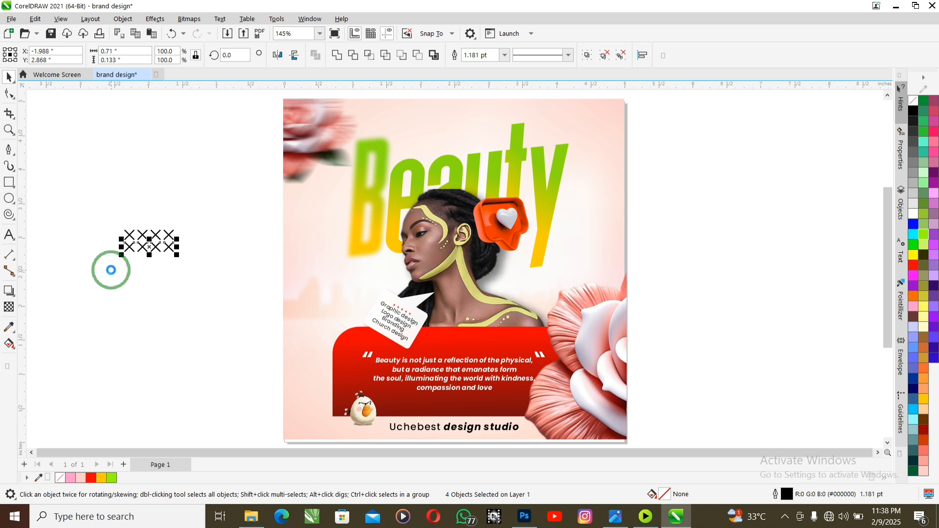
- Group the eight Xs, scale the group down and place it in the page's upper-right corner above the lettering
{"action": "left_click_drag", "start_coordinate": [110, 209], "coordinate": [216, 310]}
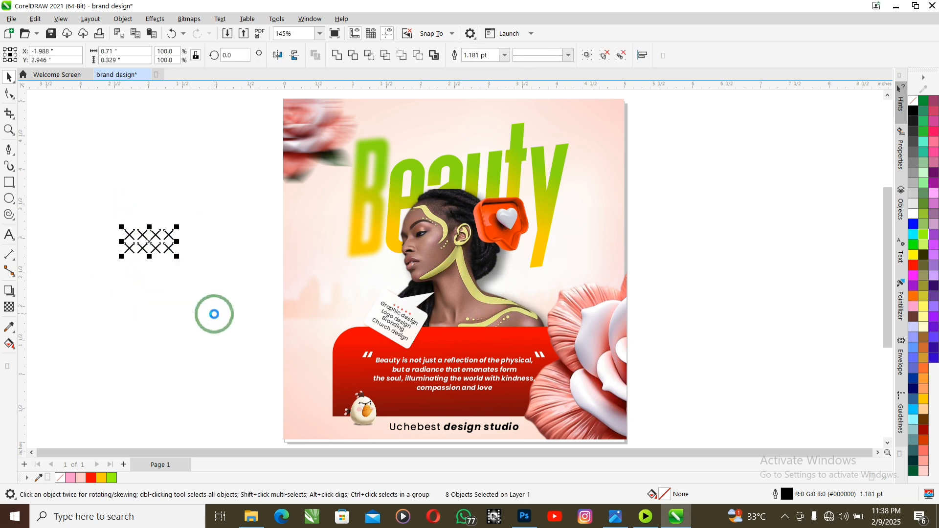
{"action": "key", "text": "ctrl+g"}
{"action": "left_click_drag", "start_coordinate": [179, 227], "coordinate": [604, 118]}
{"action": "left_click_drag", "start_coordinate": [672, 100], "coordinate": [591, 122]}
{"action": "left_click", "coordinate": [703, 140]}
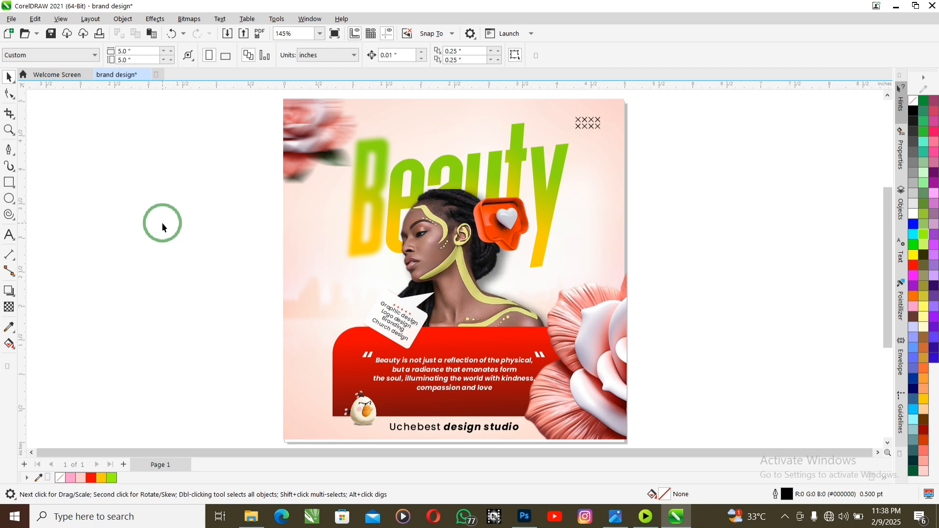
- Select all objects of the beauty design on the page and group them
{"action": "left_click", "coordinate": [170, 211]}
{"action": "scroll", "coordinate": [169, 210], "scroll_direction": "down", "scroll_amount": 1}
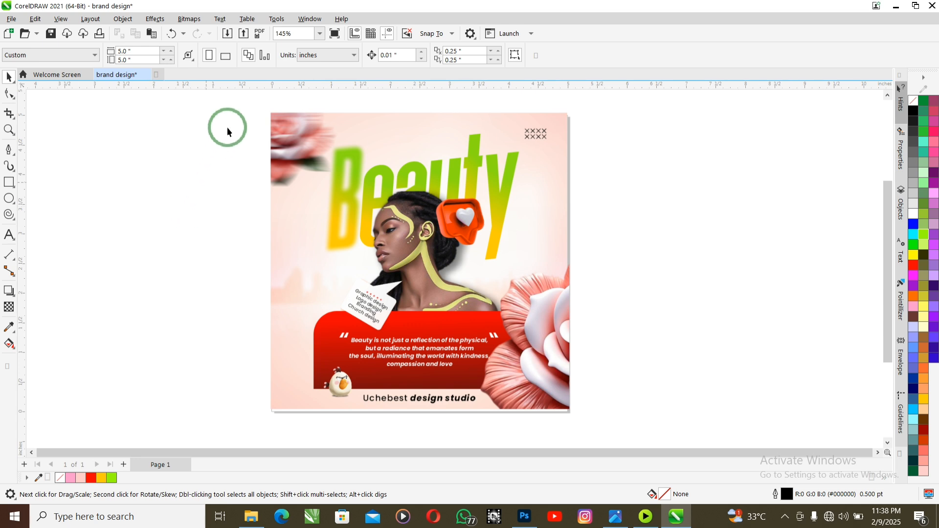
{"action": "left_click_drag", "start_coordinate": [228, 92], "coordinate": [599, 426]}
{"action": "key", "text": "ctrl+g"}
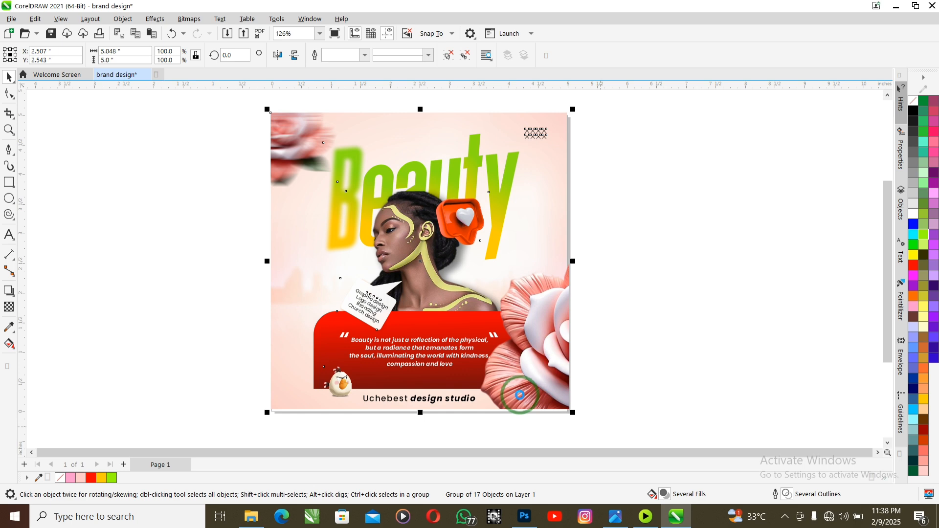
- Export the design to the Desktop as the JPG file "brand design" with the High quality JPEG preset
{"action": "key", "text": "ctrl+e"}
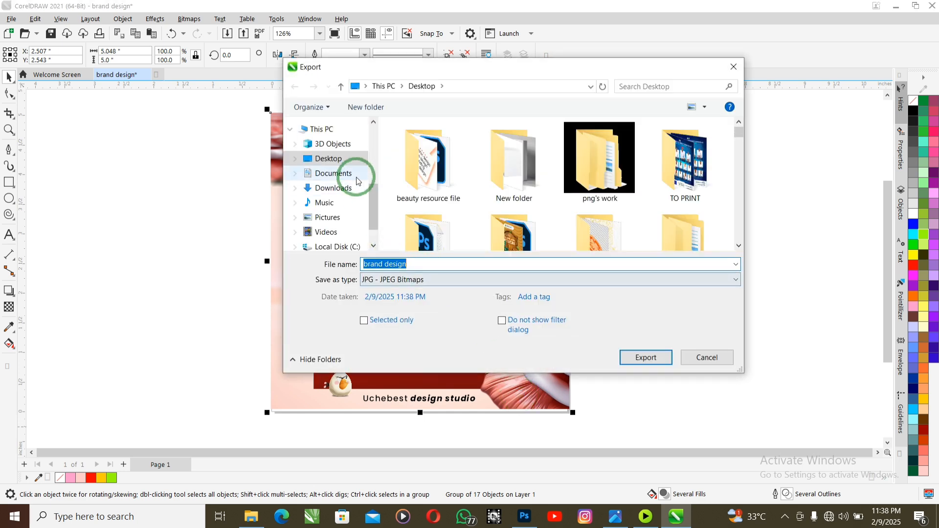
{"action": "left_click", "coordinate": [350, 159]}
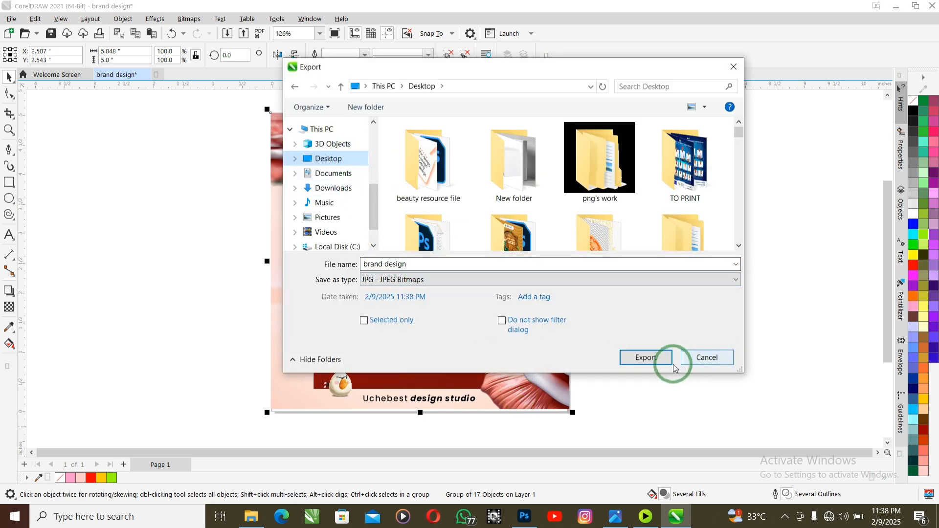
{"action": "left_click", "coordinate": [628, 348]}
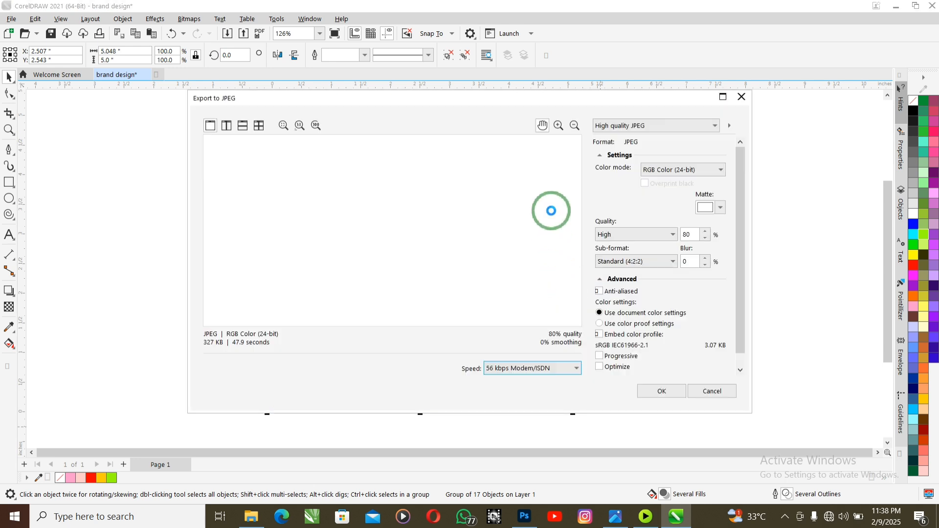
{"action": "left_click", "coordinate": [670, 390]}
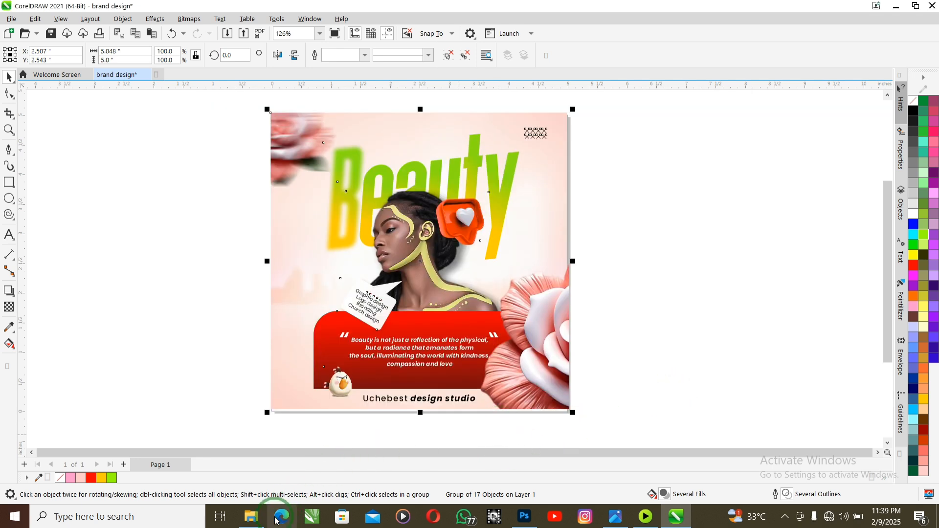
- Switch to File Explorer, find the "brand design" image on the Desktop and open it with Photoshop
{"action": "left_click", "coordinate": [251, 516]}
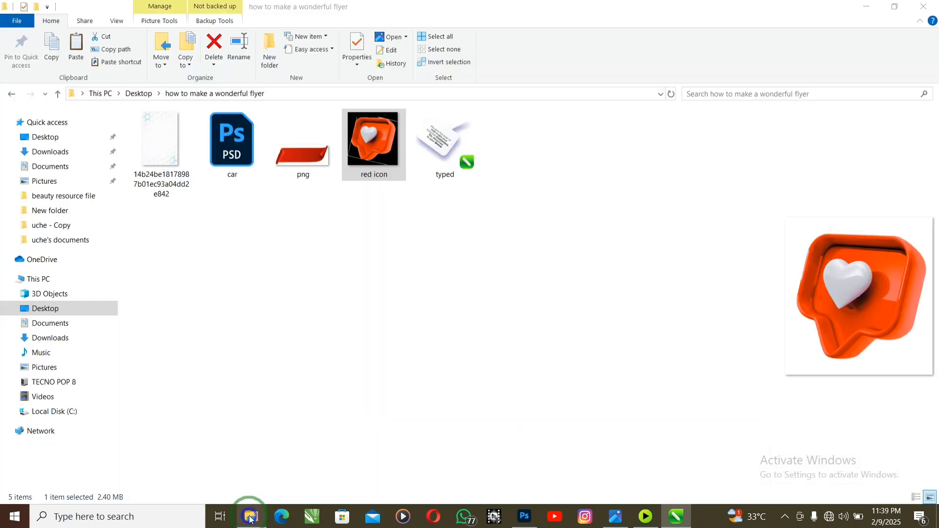
{"action": "left_click", "coordinate": [46, 138]}
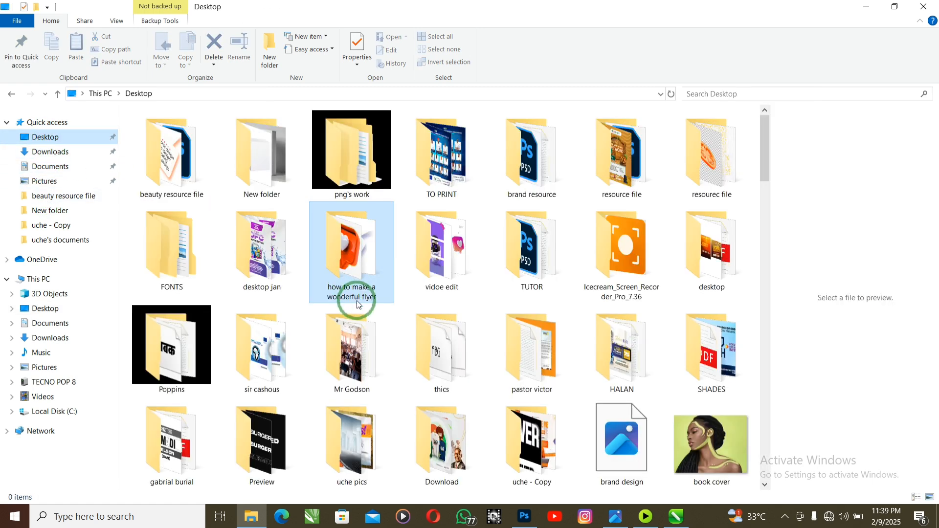
{"action": "left_click", "coordinate": [359, 258]}
{"action": "key", "text": "b"}
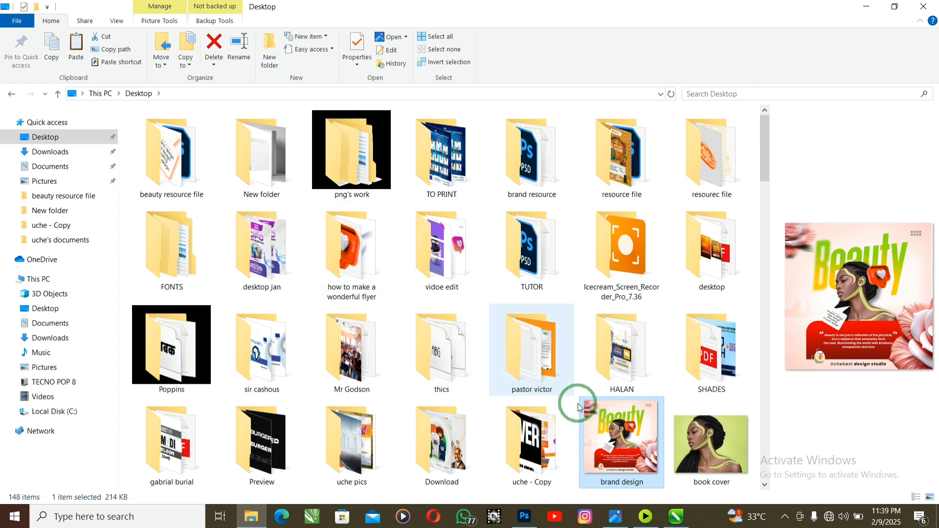
{"action": "right_click", "coordinate": [625, 428]}
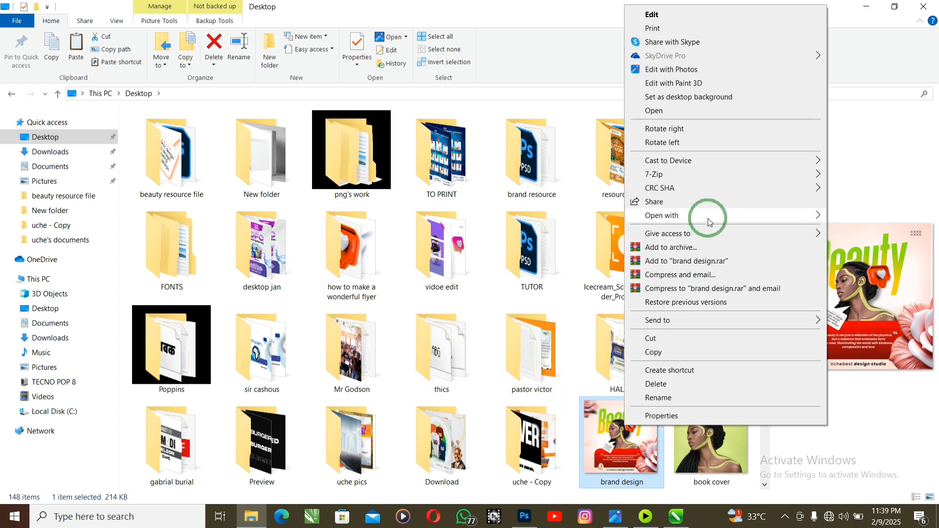
{"action": "mouse_move", "coordinate": [708, 218]}
{"action": "left_click", "coordinate": [579, 217]}
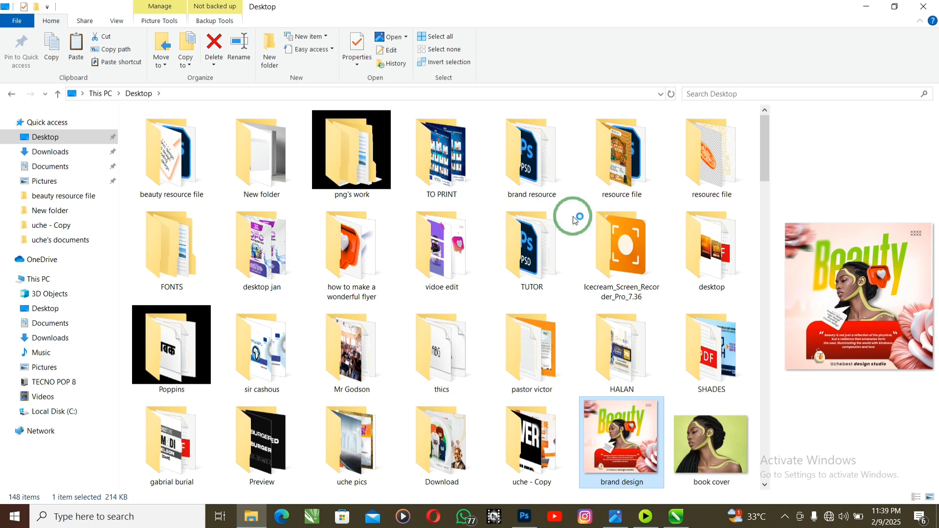
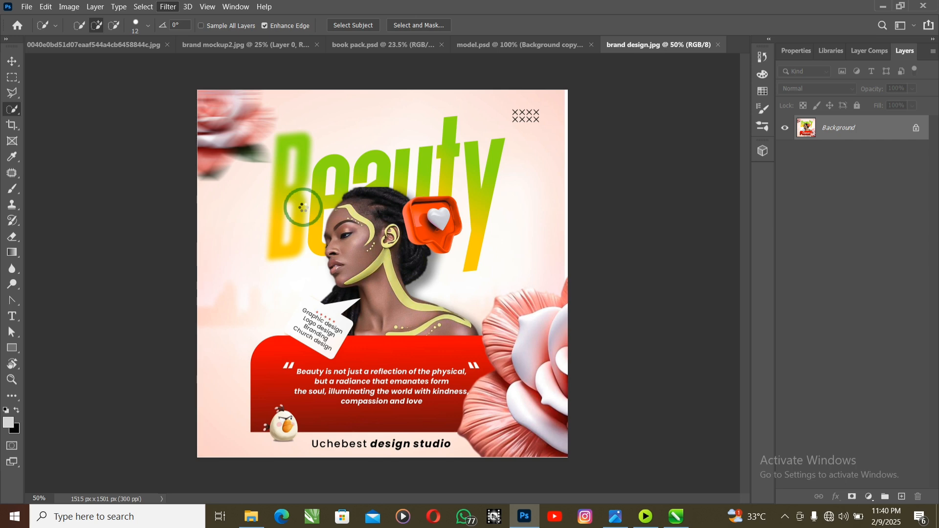
- Start the Camera Raw filter on the design image and set Texture to +29 and Clarity to +31
{"action": "key", "text": "ctrl+shift+a"}
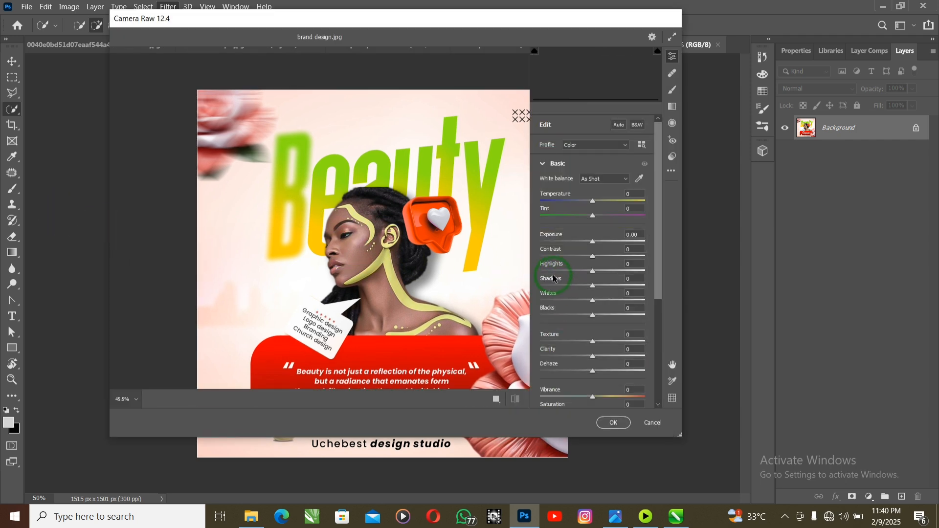
{"action": "left_click", "coordinate": [609, 343]}
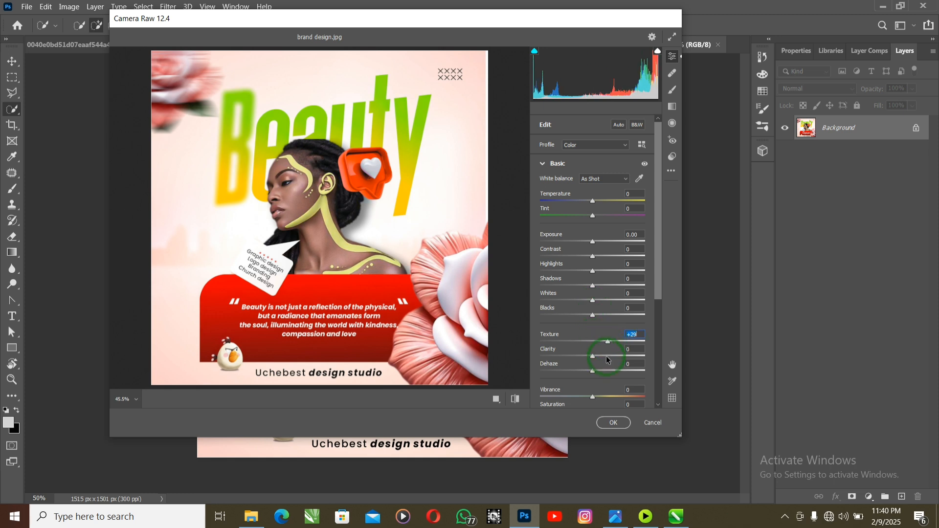
{"action": "left_click", "coordinate": [609, 356]}
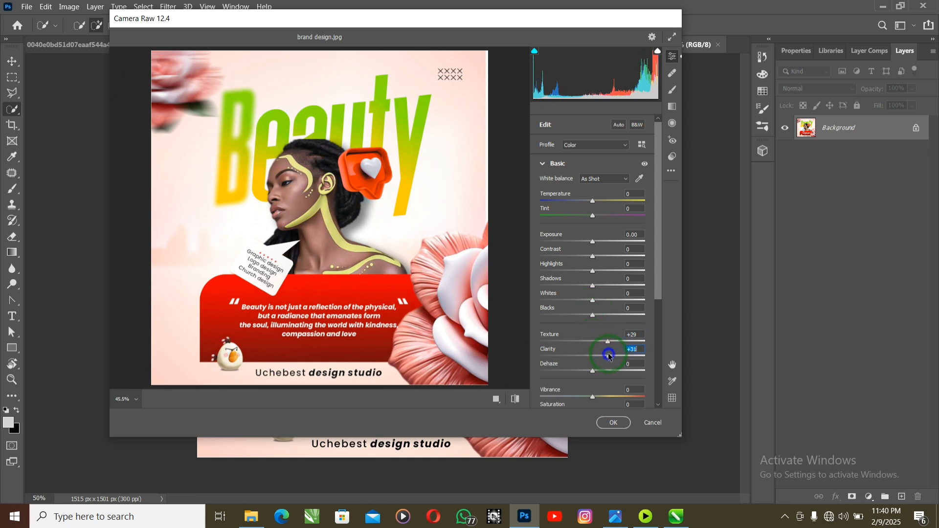
- Adjust the Camera Raw white balance to Temperature -8 and Tint +33
{"action": "left_click", "coordinate": [572, 202]}
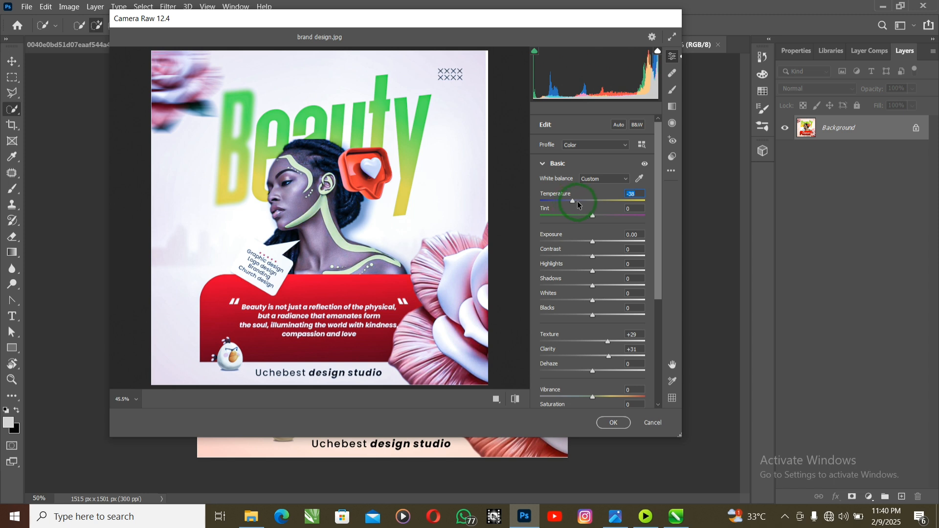
{"action": "left_click", "coordinate": [578, 202]}
{"action": "left_click", "coordinate": [605, 216]}
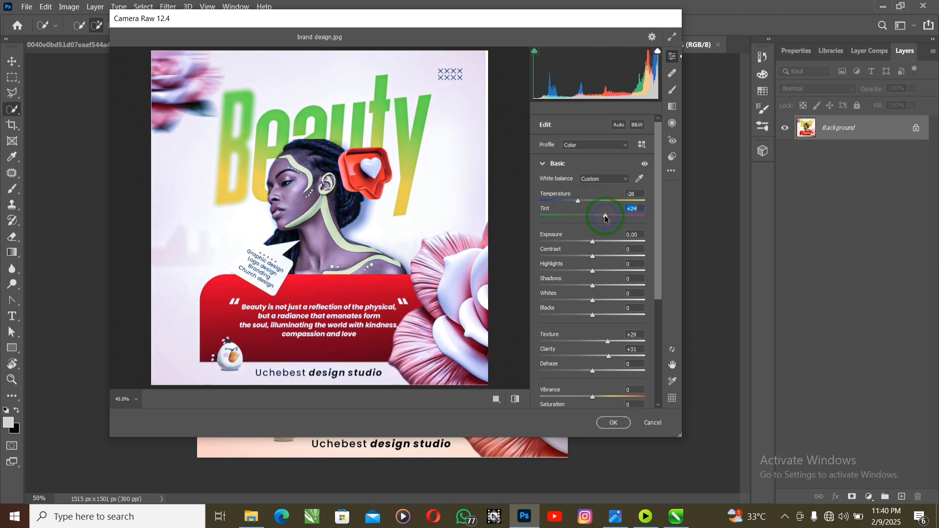
{"action": "left_click", "coordinate": [589, 201]}
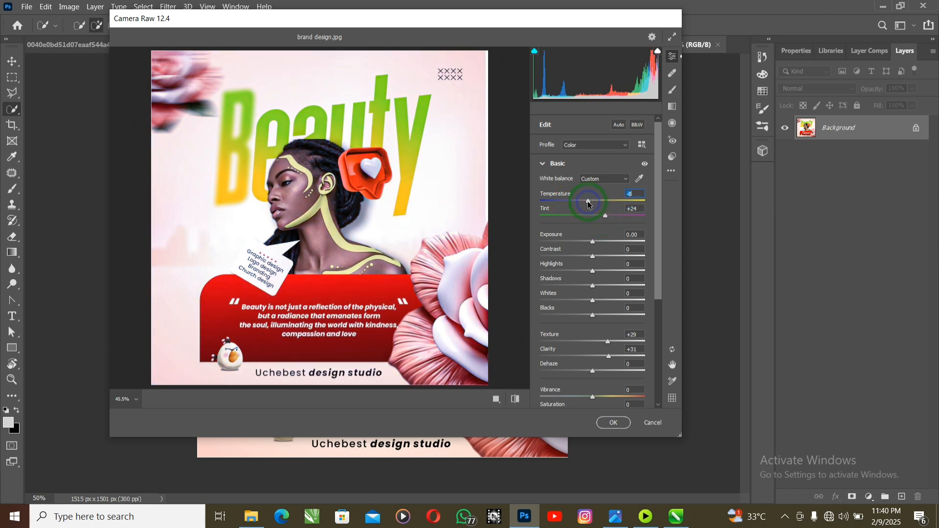
{"action": "left_click", "coordinate": [610, 215]}
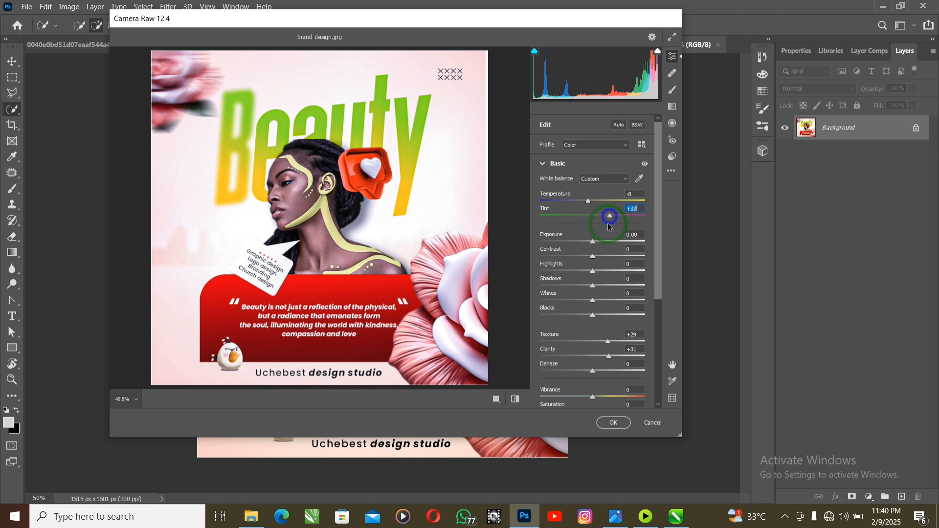
- Set Highlights to -28, Blacks to +12 and Vibrance to +24 in the Camera Raw basic adjustments
{"action": "left_click", "coordinate": [578, 271]}
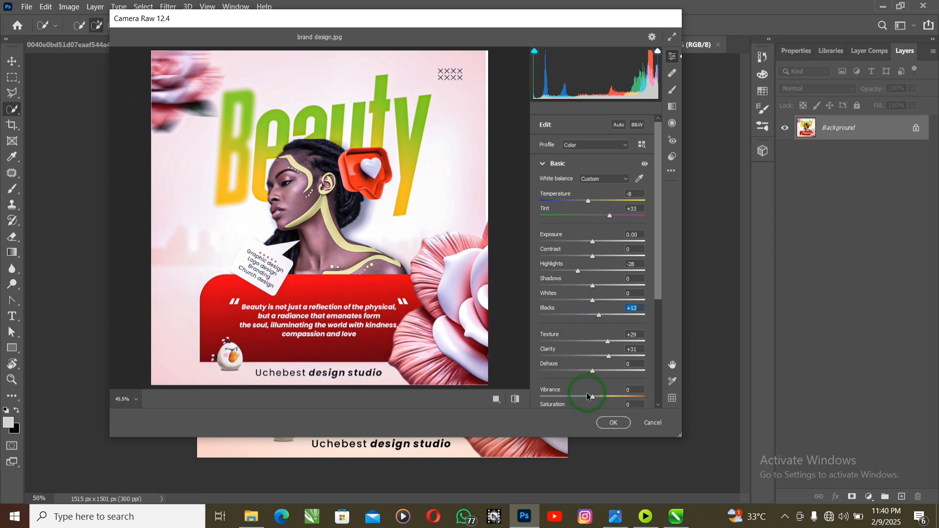
{"action": "scroll", "coordinate": [585, 391], "scroll_direction": "down", "scroll_amount": 5}
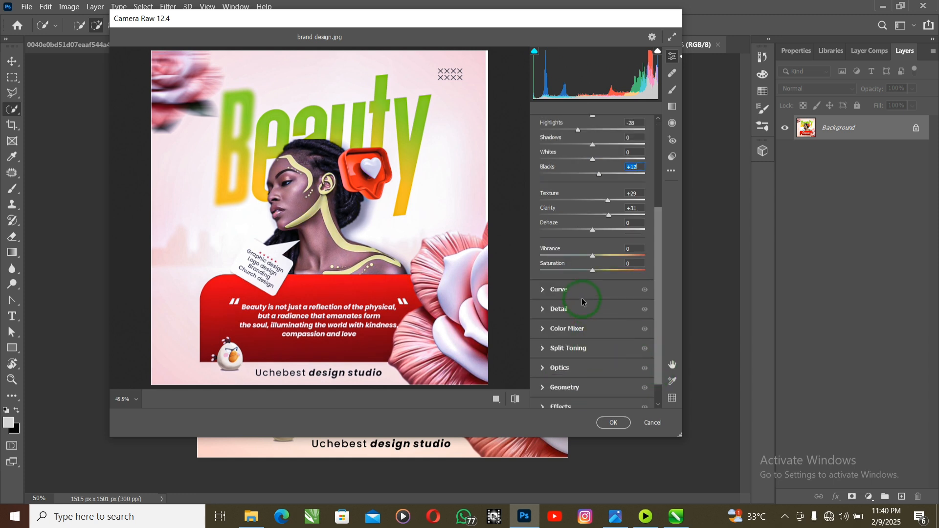
{"action": "left_click_drag", "start_coordinate": [593, 256], "coordinate": [605, 256]}
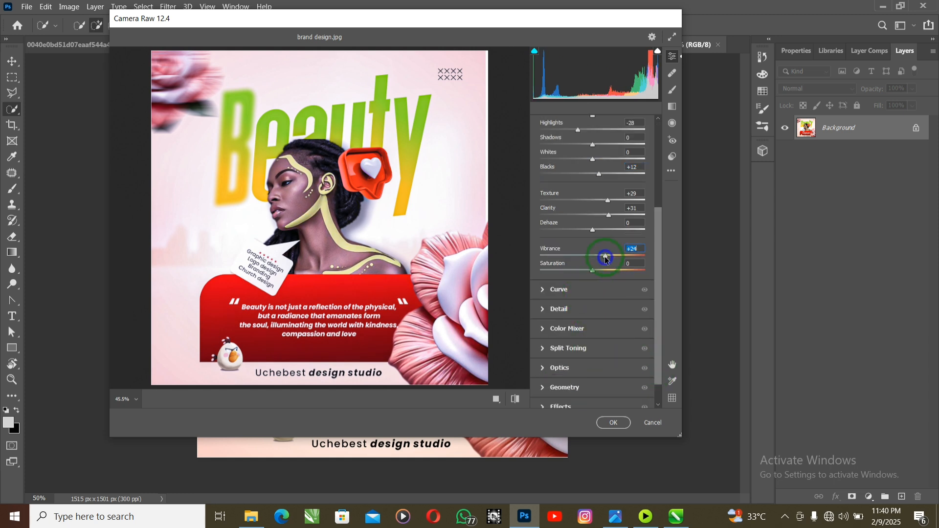
- Set the Camera Raw detail values to Sharpening 46 and Noise Reduction 36, and apply the filter to the image
{"action": "left_click", "coordinate": [559, 290]}
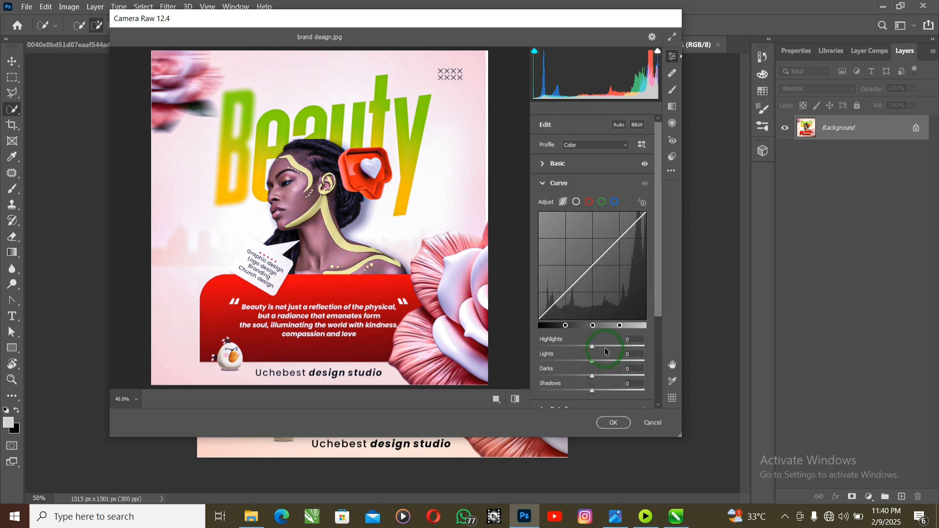
{"action": "scroll", "coordinate": [577, 342], "scroll_direction": "down", "scroll_amount": 4}
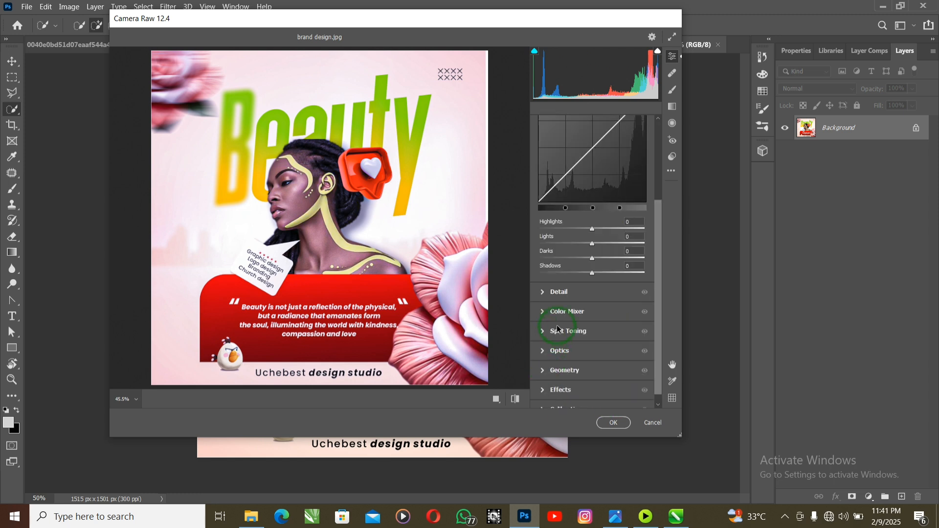
{"action": "left_click", "coordinate": [561, 293]}
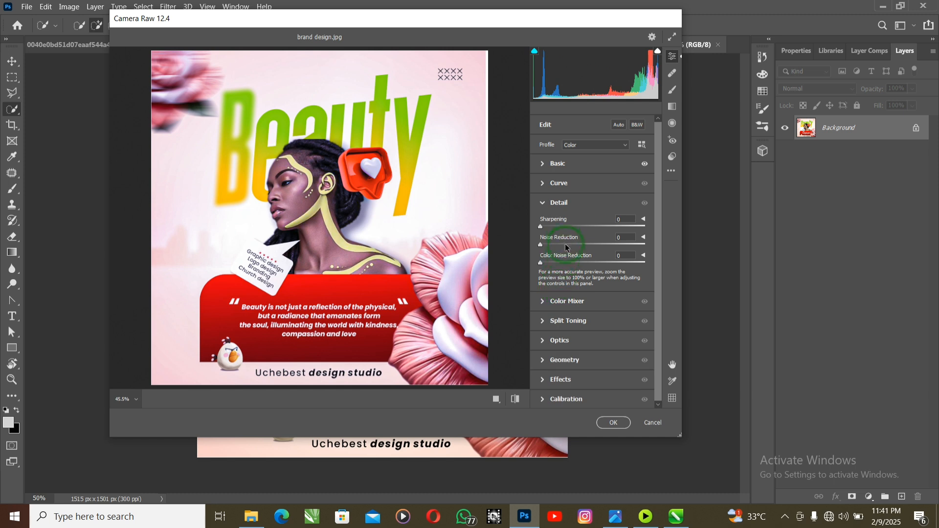
{"action": "left_click", "coordinate": [571, 226]}
{"action": "left_click", "coordinate": [576, 244]}
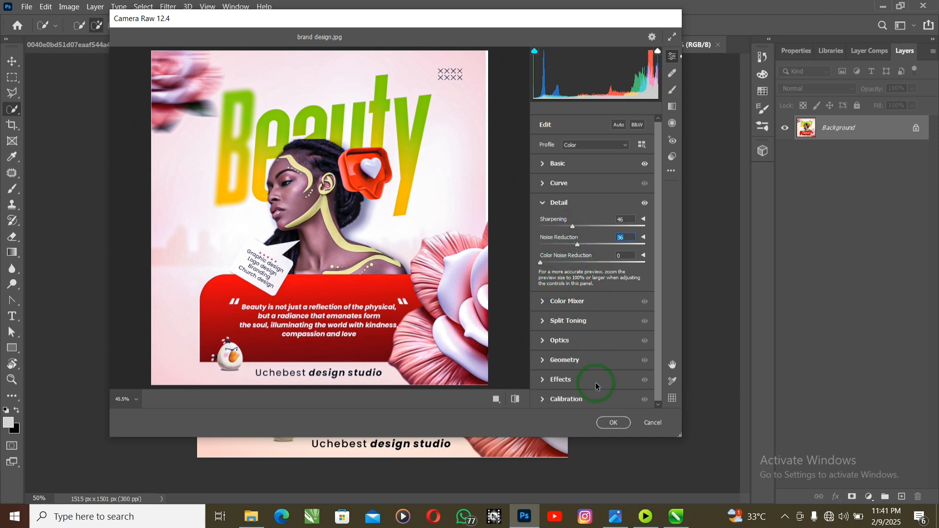
{"action": "left_click", "coordinate": [612, 424]}
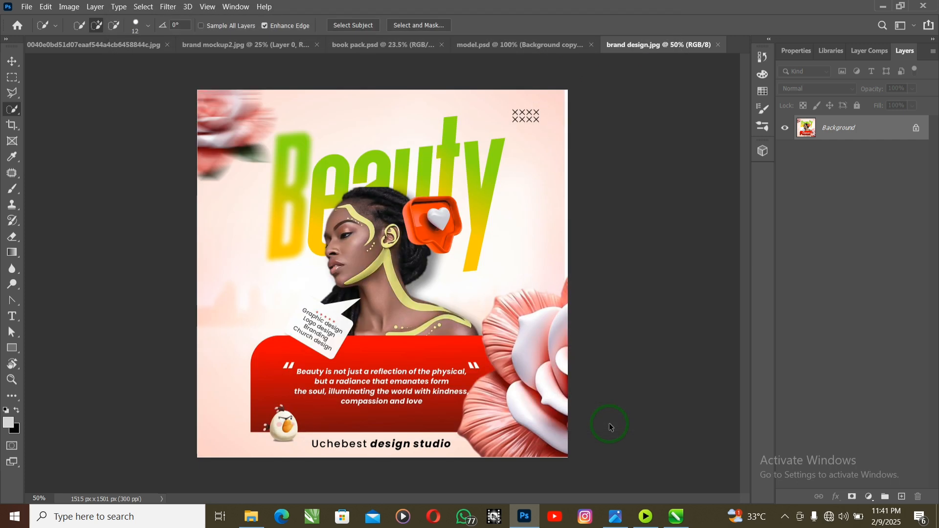